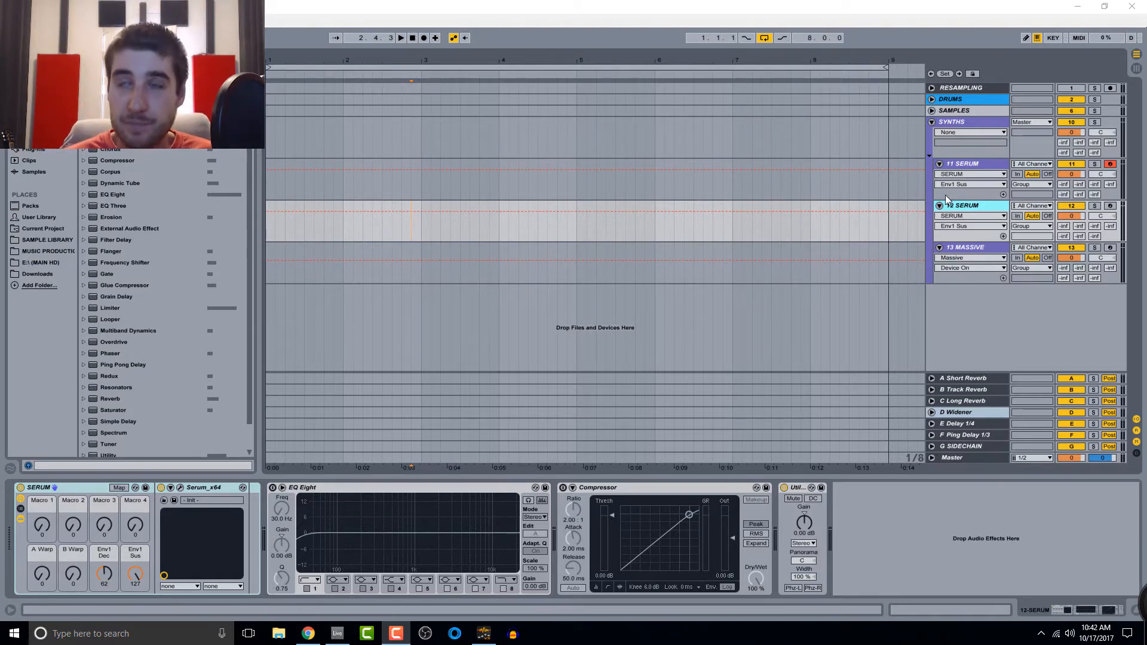
- Load the preset High House-y Bass 2 in Serum on the 11 SERUM track and play a test note
click(970, 165)
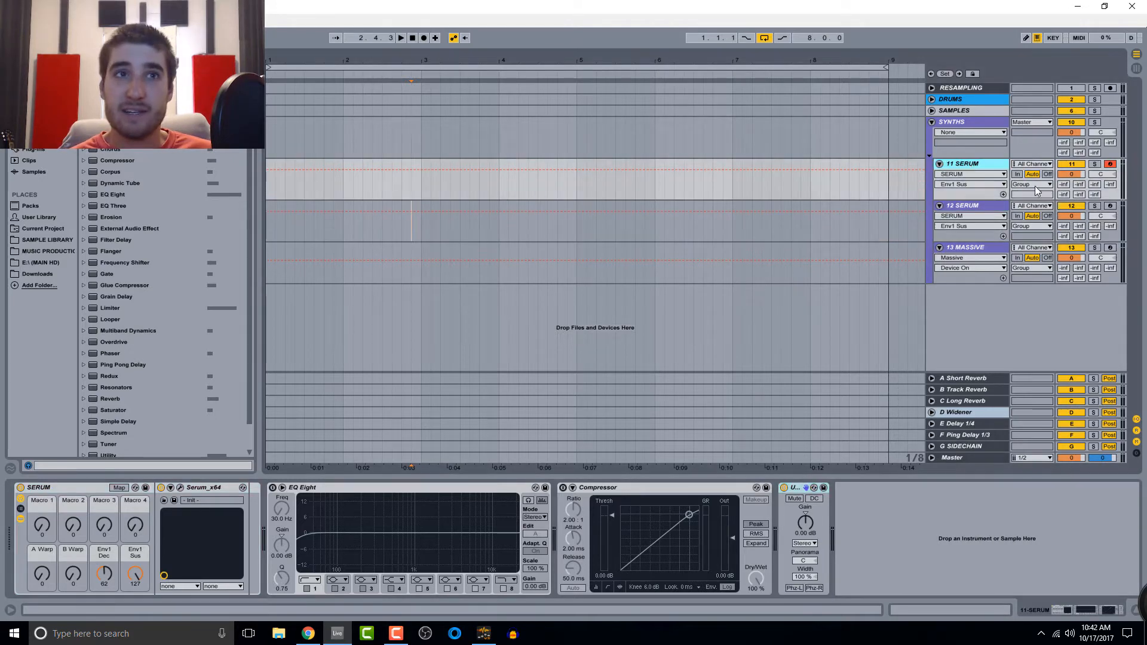
click(179, 487)
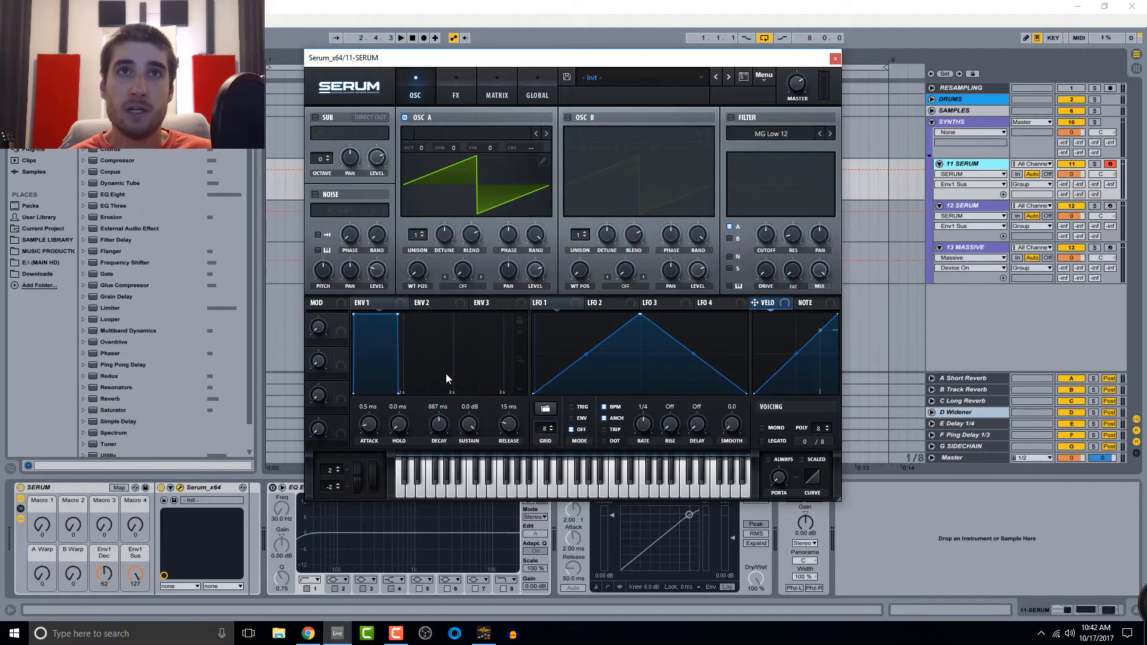
click(610, 78)
mouse_move(664, 209)
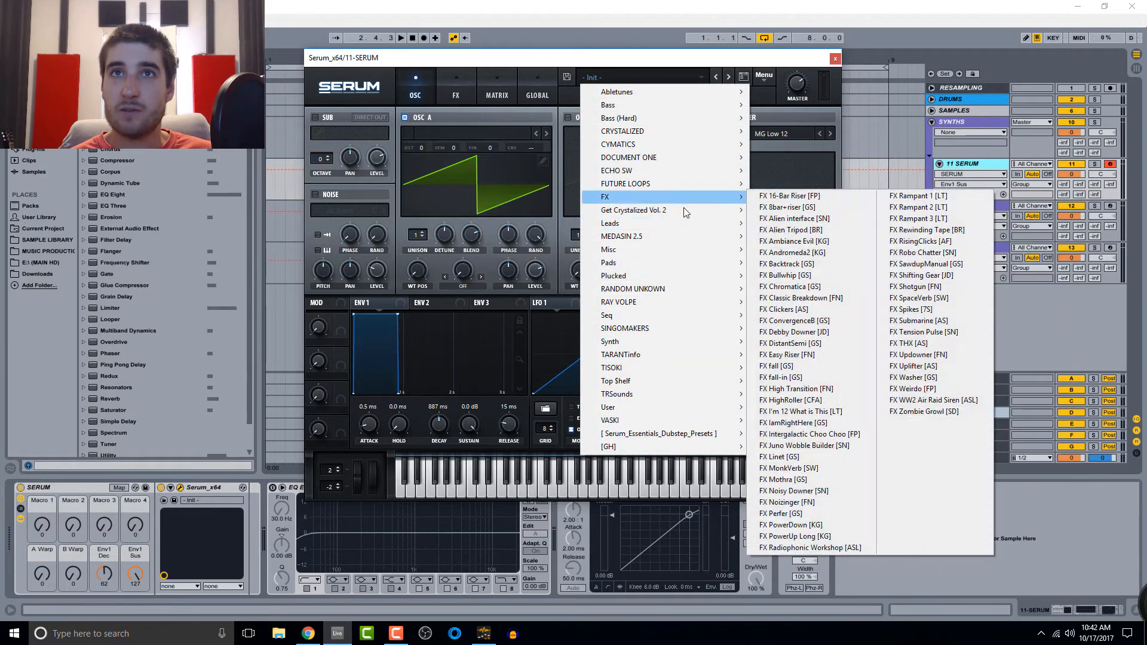
click(788, 392)
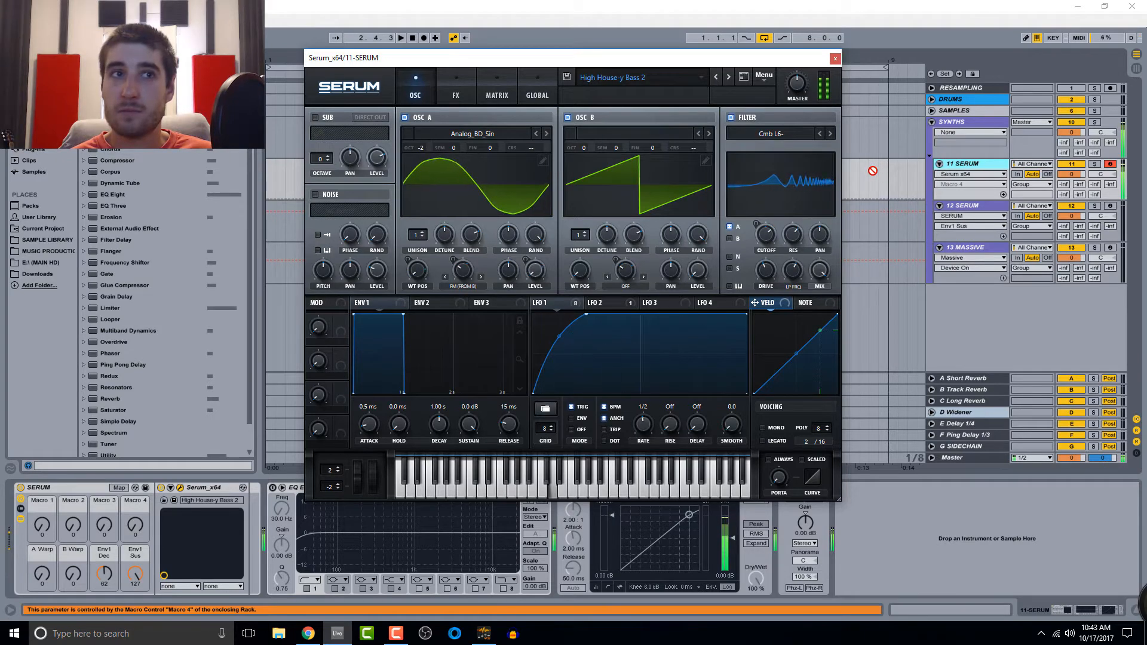
key(a)
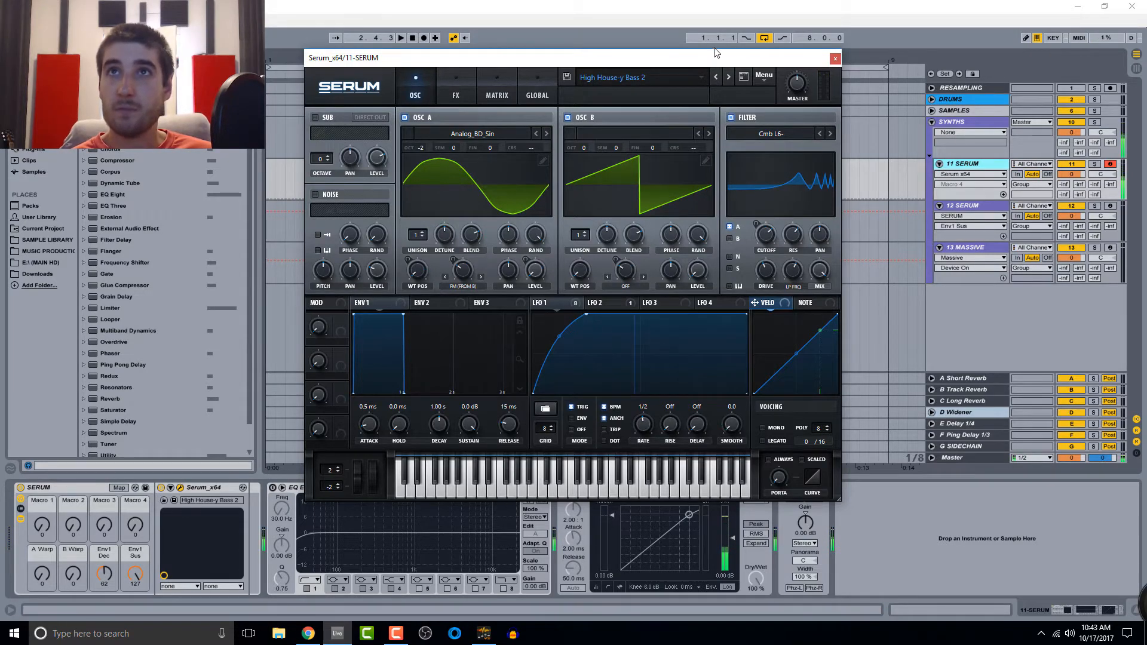
- Create a looped two-bar MIDI clip from bar 3 to bar 5 on the 11 SERUM track and play it back
drag(717, 54, 776, 251)
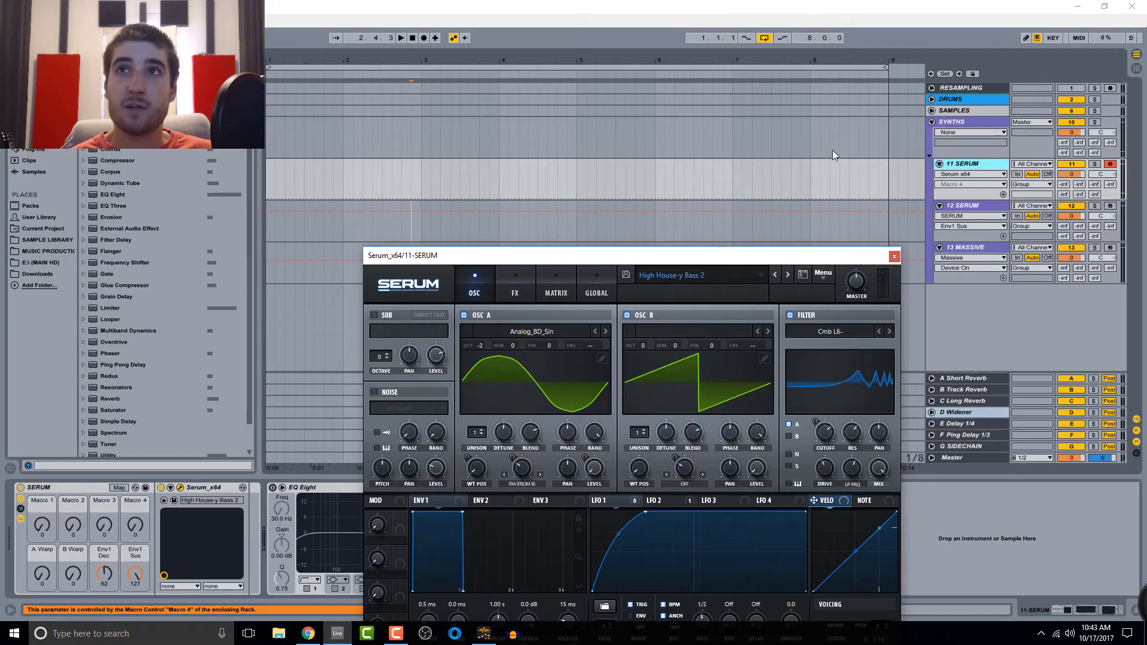
click(956, 175)
click(954, 192)
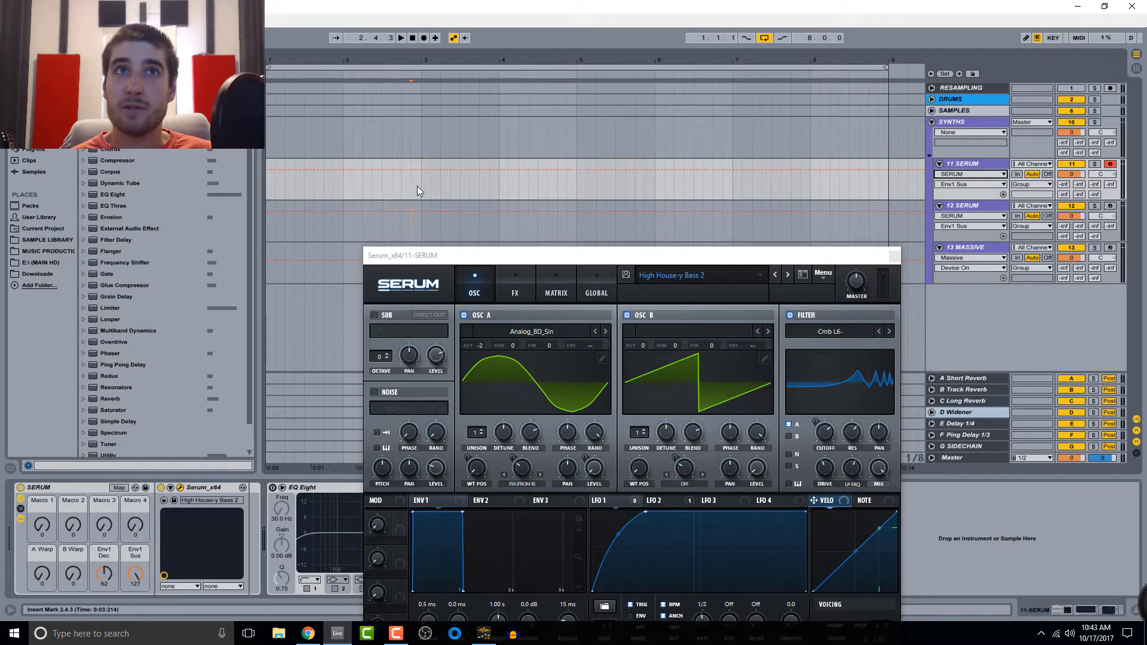
key(ctrl+shift+m)
key(ctrl+l)
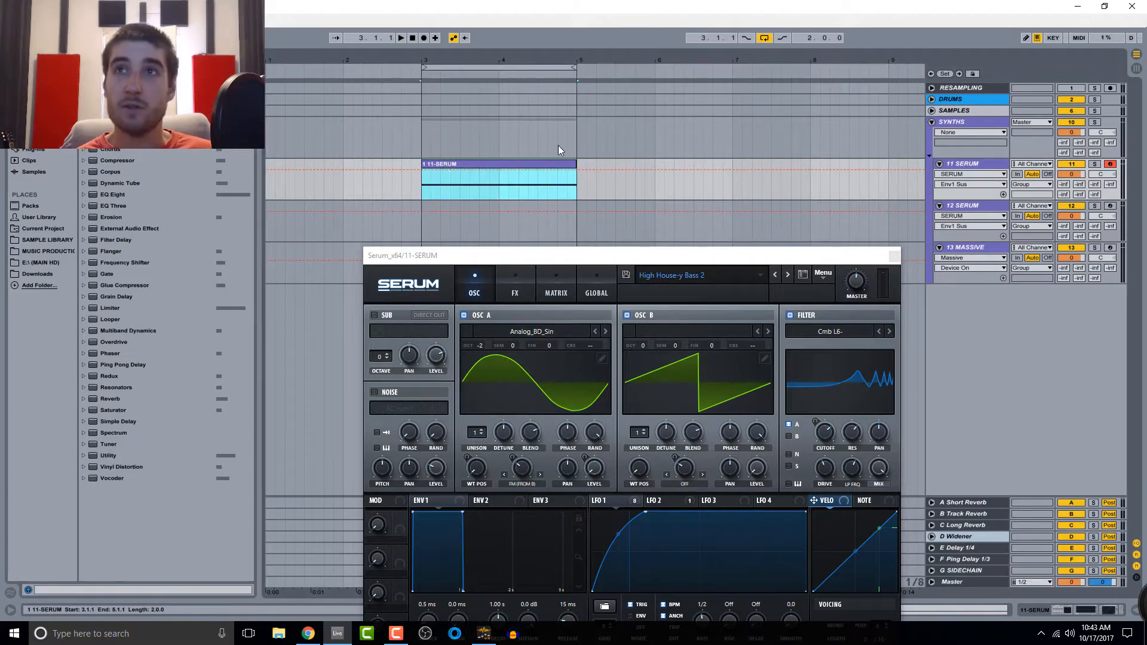
key(space)
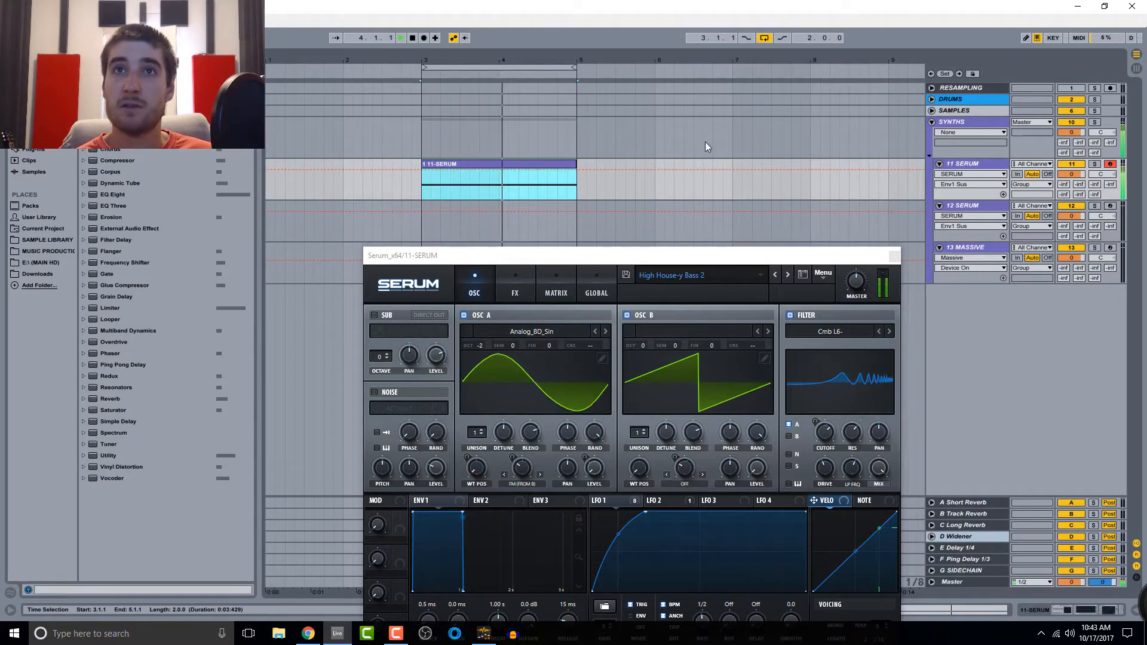
key(space)
mouse_move(722, 258)
mouse_down()
mouse_move(705, 242)
mouse_move(712, 277)
mouse_up()
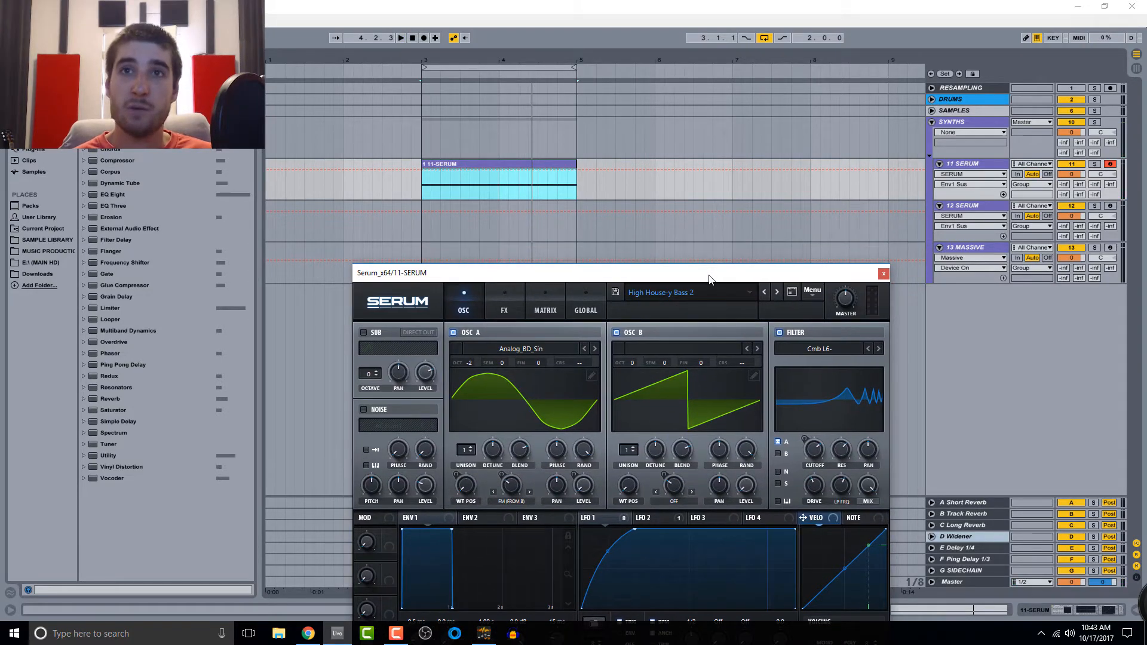
click(884, 273)
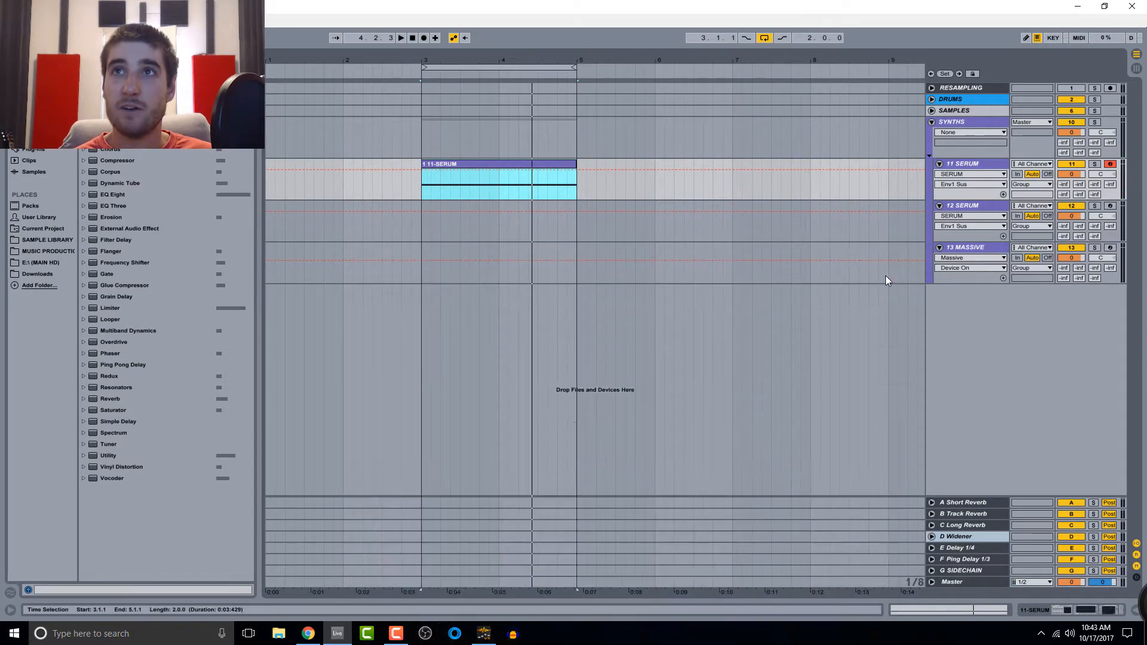
- Remove the 12 SERUM and 13 MASSIVE tracks and duplicate the 11 SERUM track with its clip
click(964, 164)
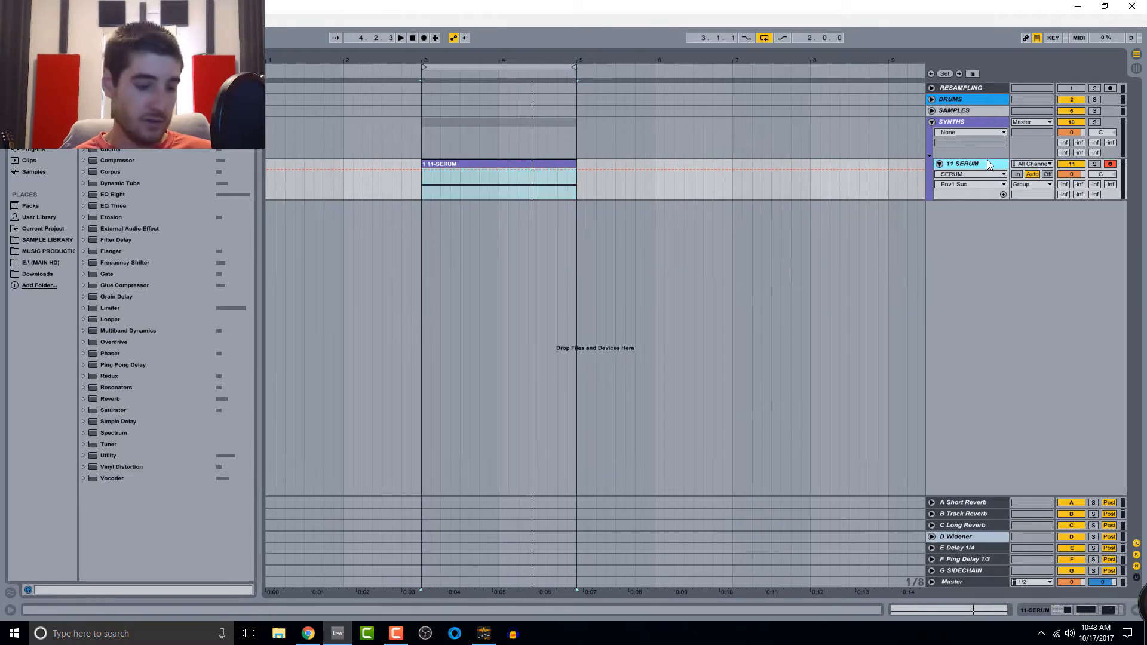
key(ctrl+d)
key(ctrl+alt+l)
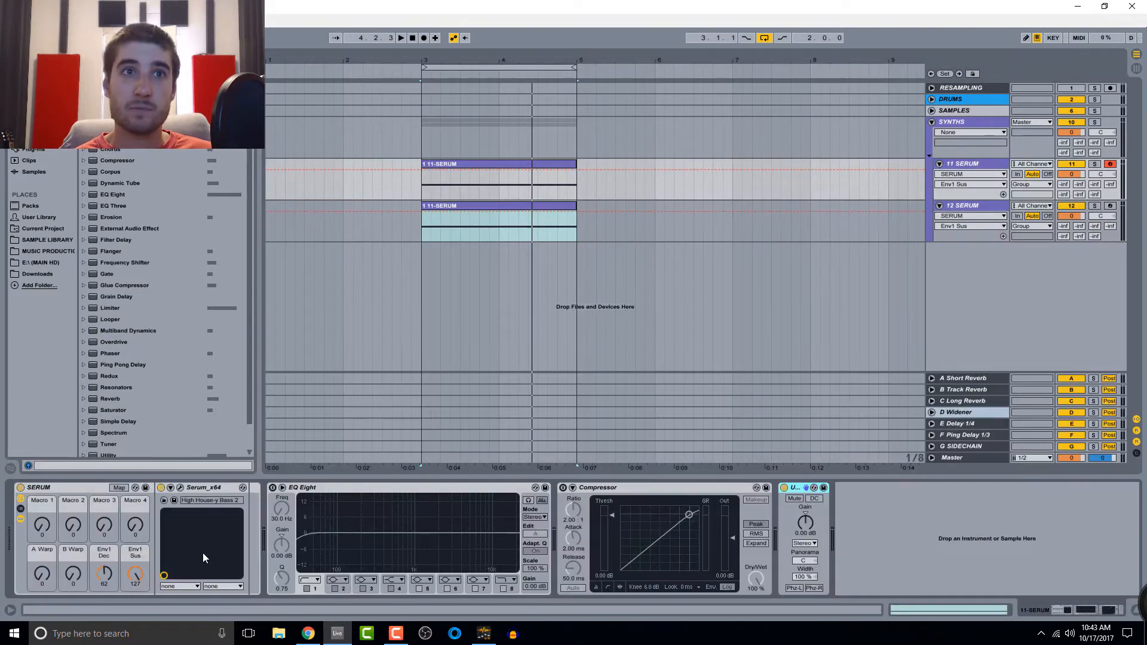
- Turn on EQ Eight on the 11 SERUM track, set its low cut to 152 Hz and play the loop
click(272, 488)
drag(281, 509, 281, 499)
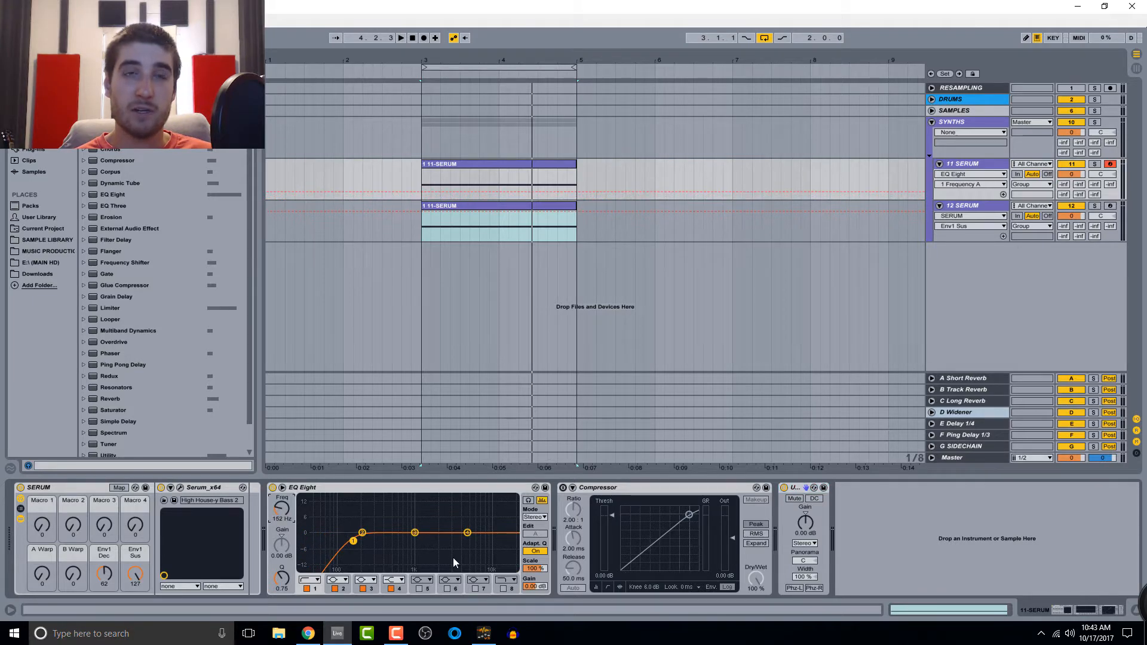
key(space)
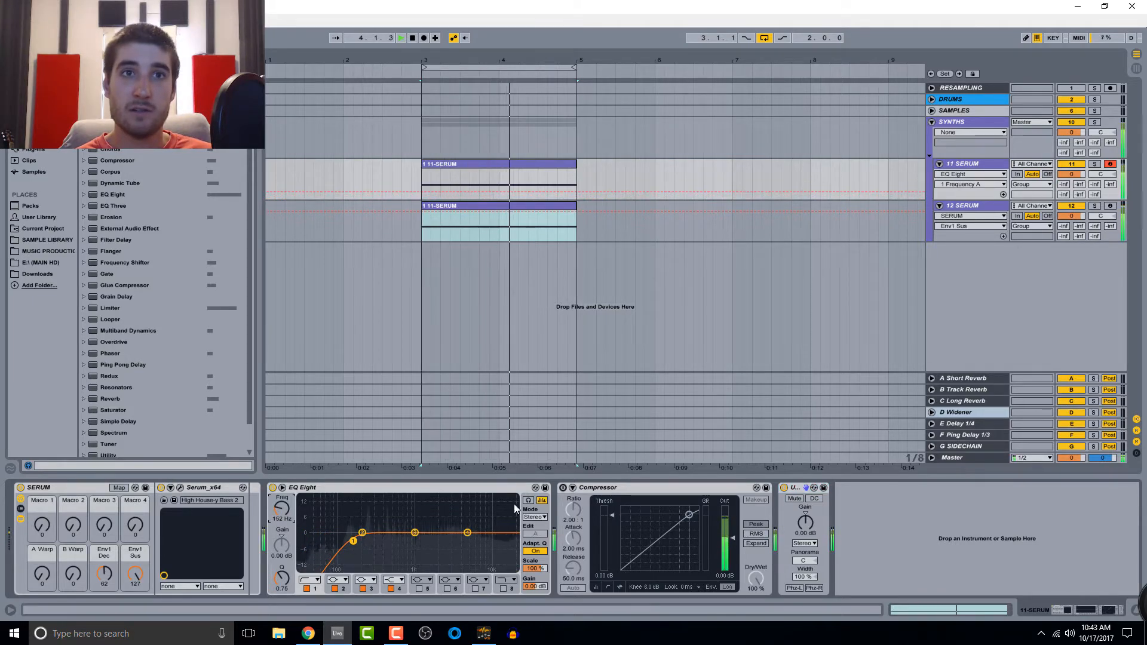
key(space)
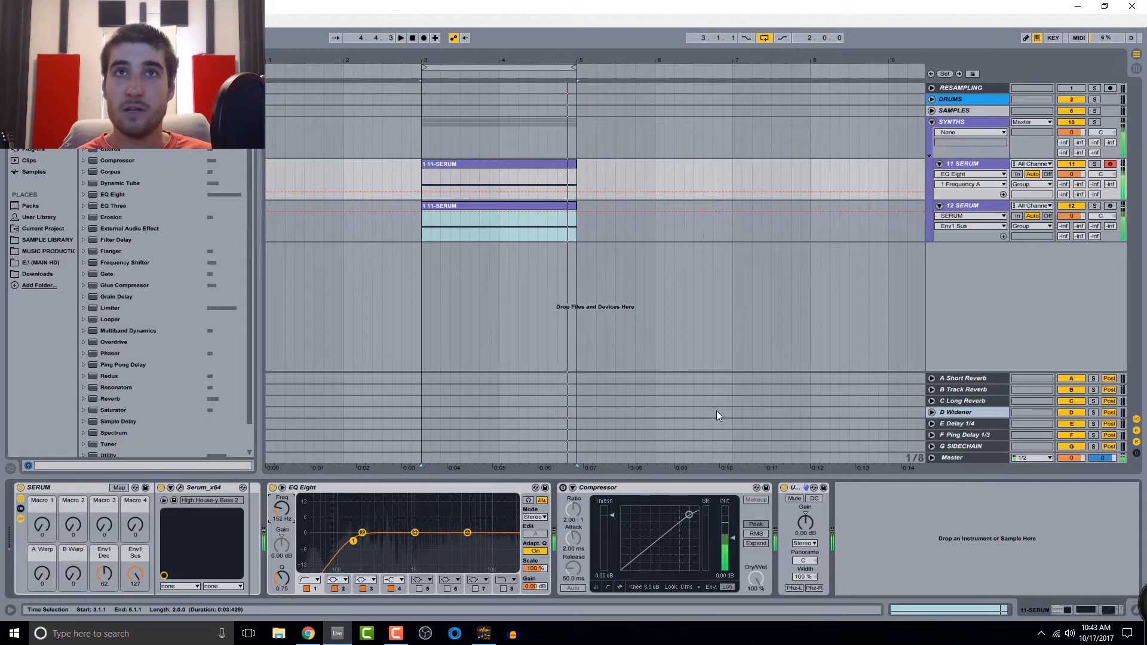
- On the 12 SERUM track, turn on EQ Eight, disable band 1 and enable band 8 as a high cut at 100 Hz
click(982, 217)
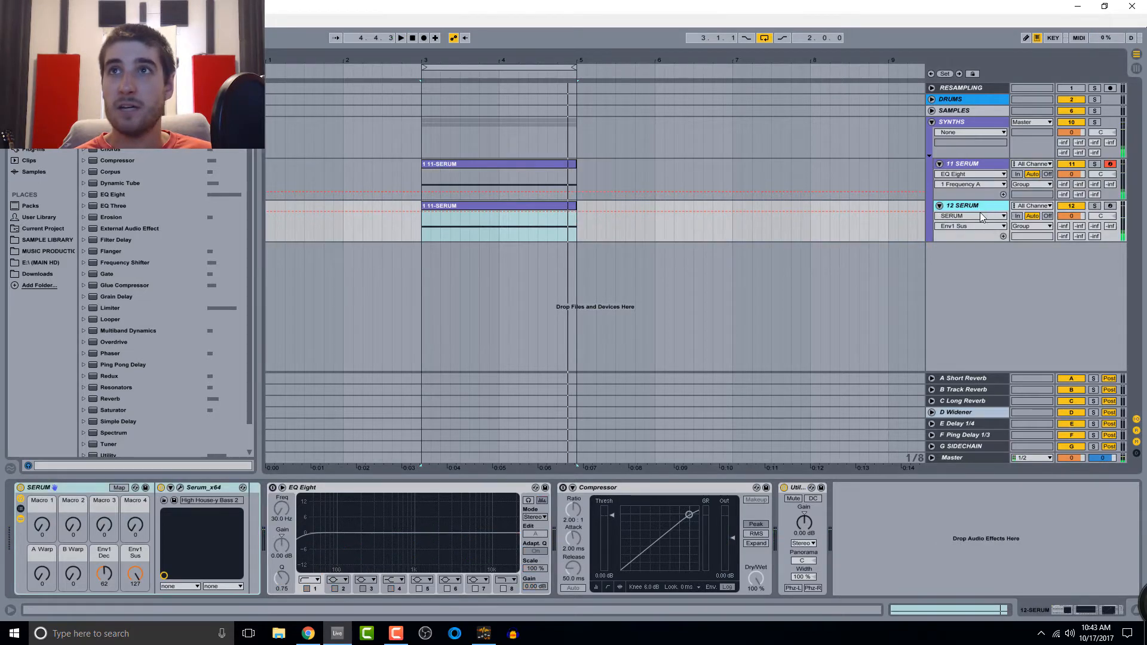
click(272, 488)
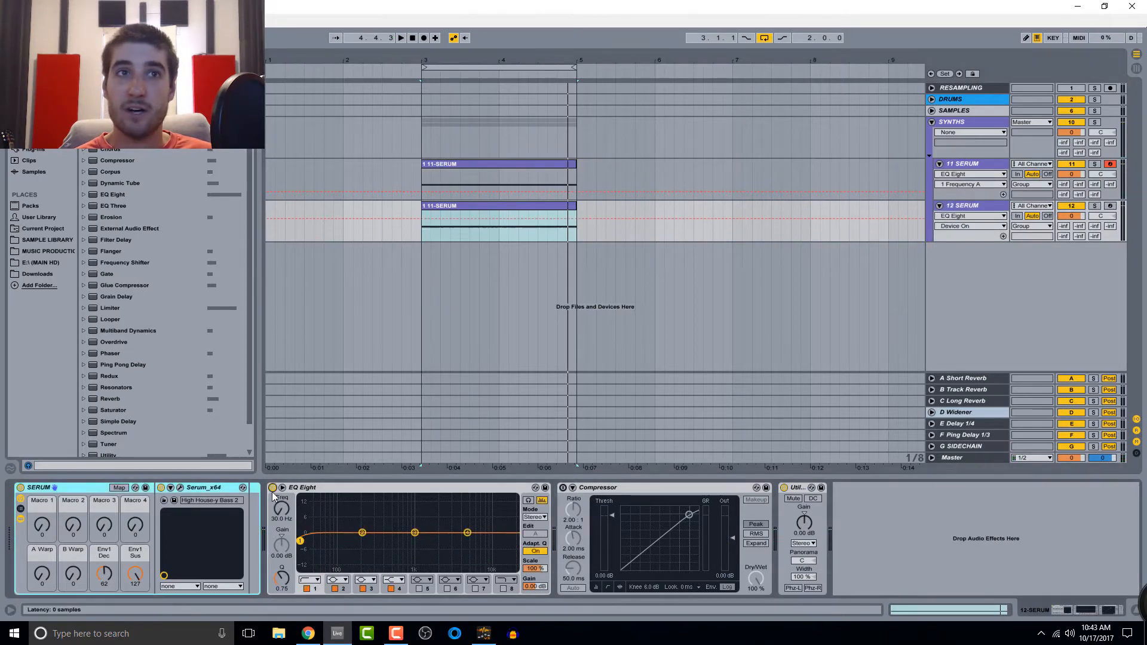
click(503, 588)
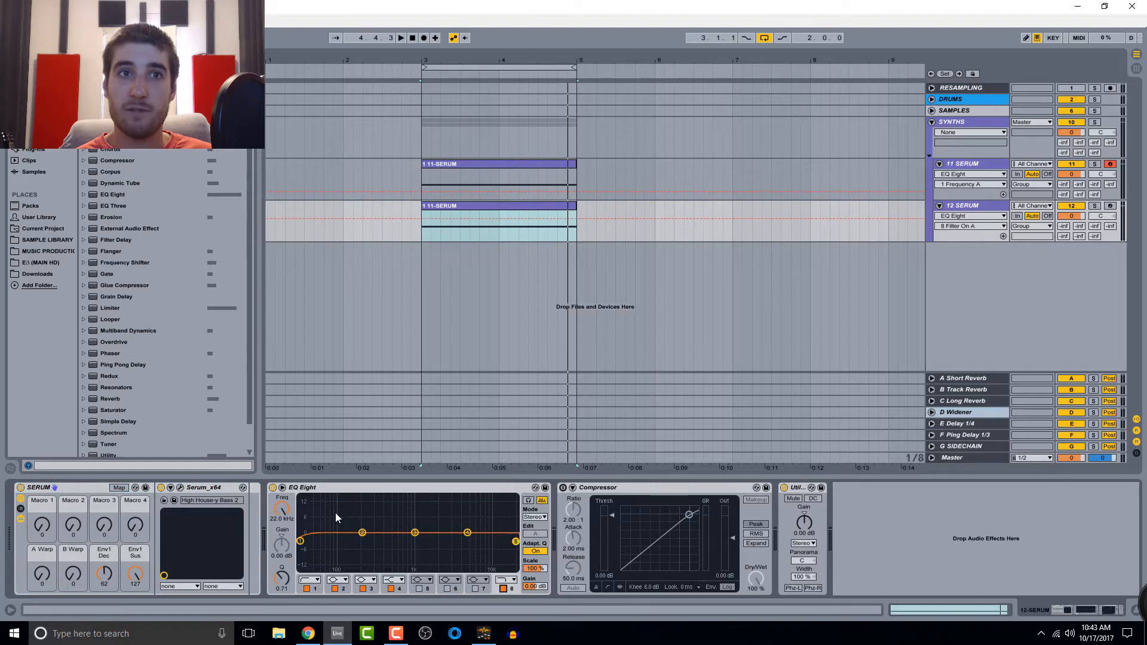
click(308, 589)
drag(282, 508, 282, 587)
- Solo the 12 SERUM track and play the loop to hear the low layer alone
key(space)
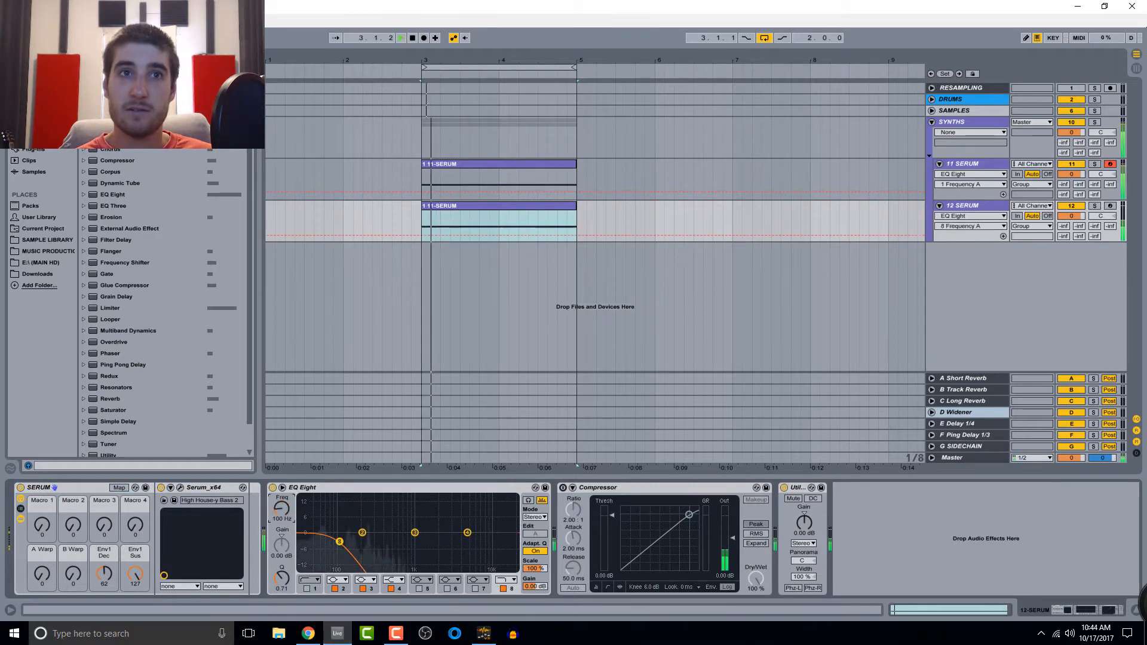
click(1094, 206)
key(space)
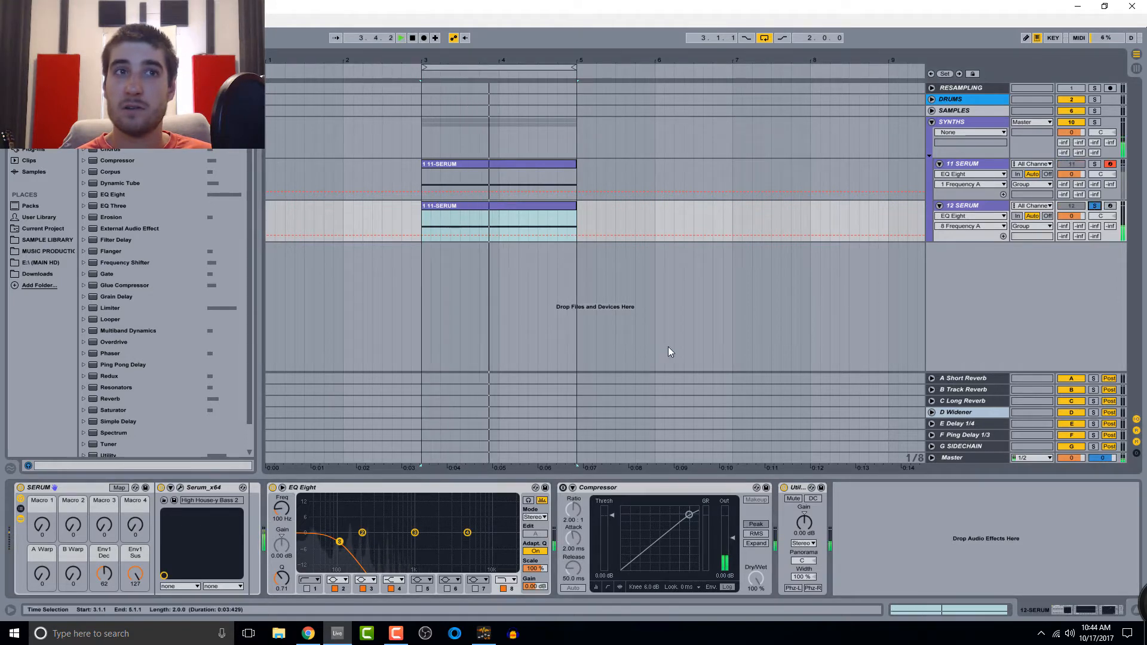
key(space)
- Turn off the filter and oscillator B in the 12 SERUM track's Serum and set oscillator A's level to 43%
click(179, 488)
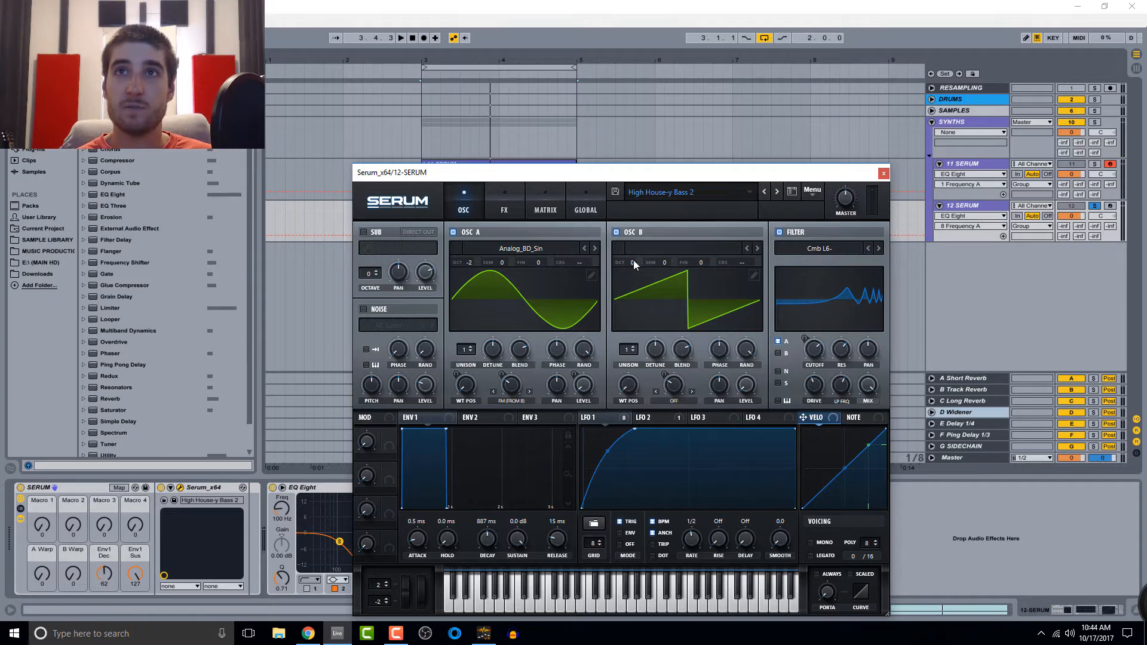
click(778, 232)
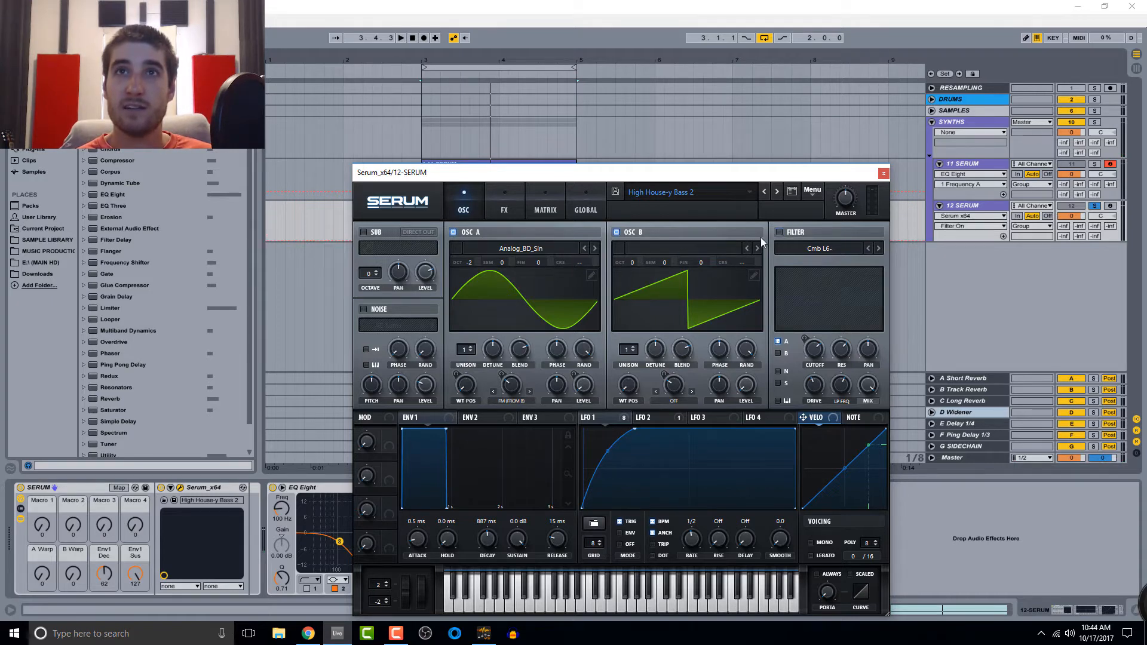
click(618, 231)
key(space)
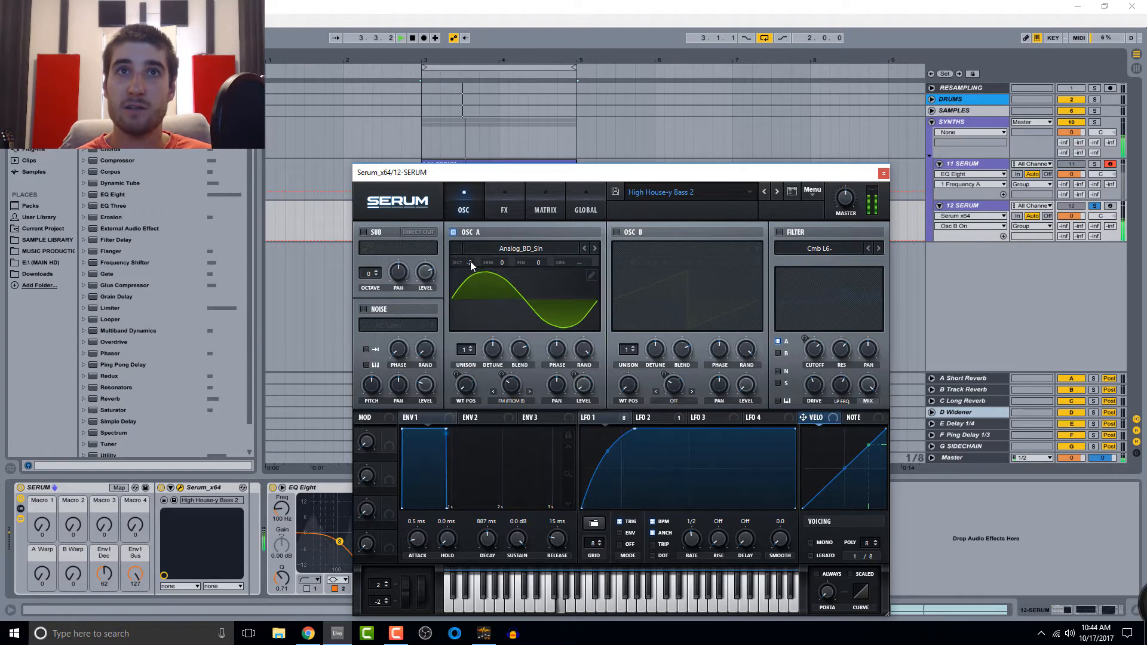
mouse_move(470, 261)
mouse_down()
mouse_move(468, 284)
mouse_move(472, 267)
mouse_up()
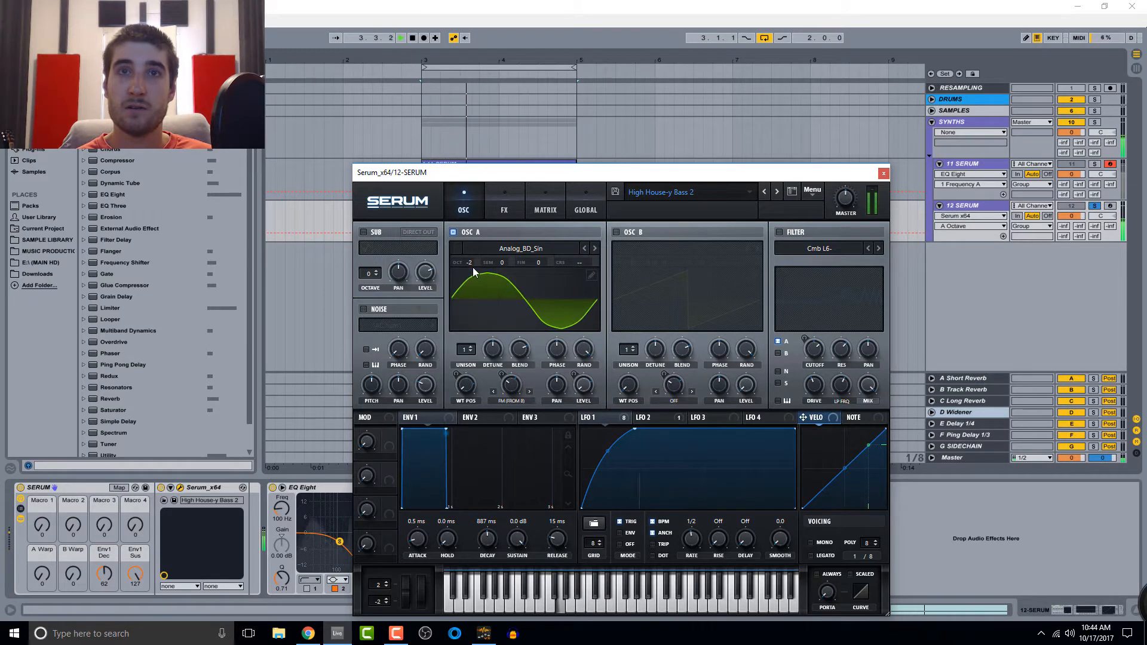
click(591, 379)
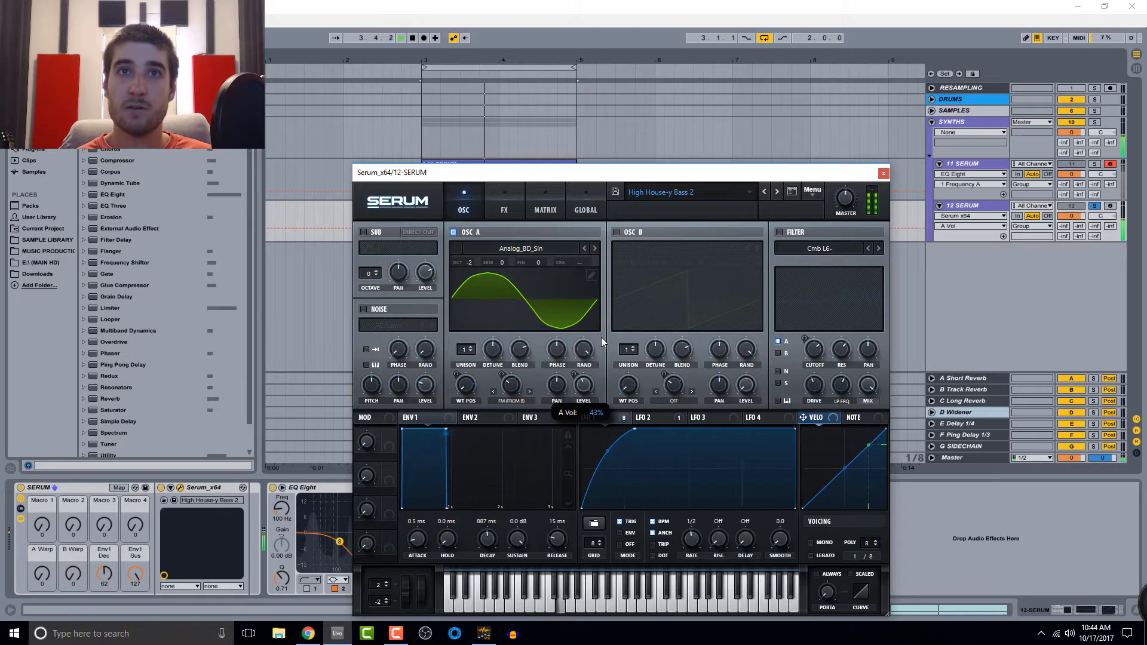
- Enable Serum's sub oscillator with Direct Out, set its octave to -2 and raise its level while the loop plays
click(370, 232)
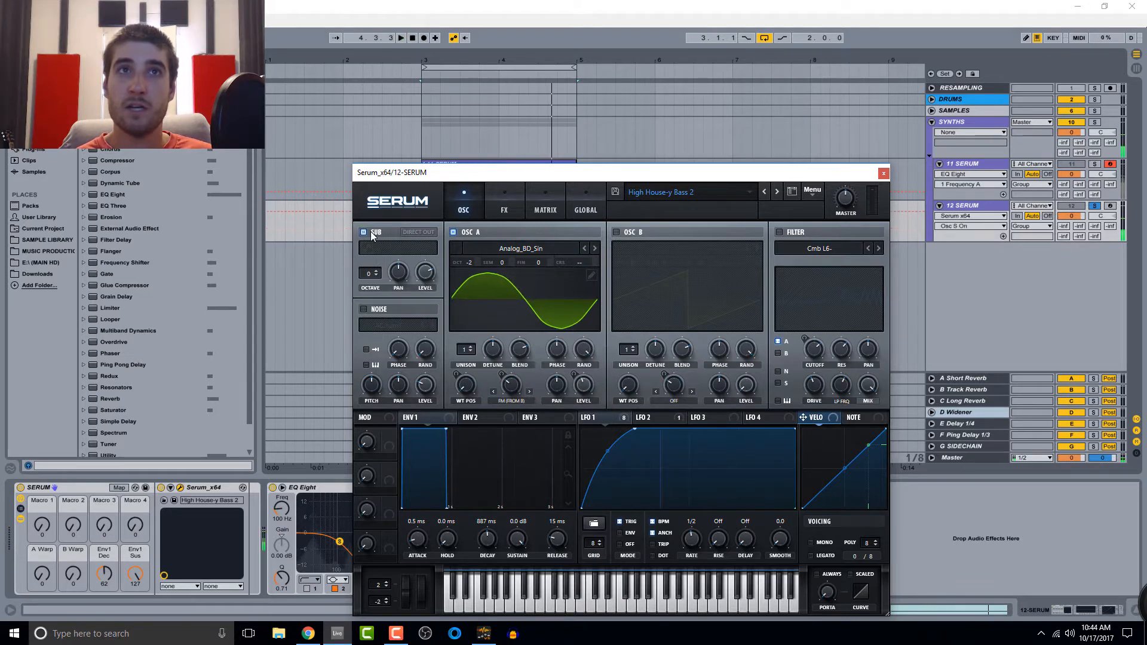
click(416, 233)
key(space)
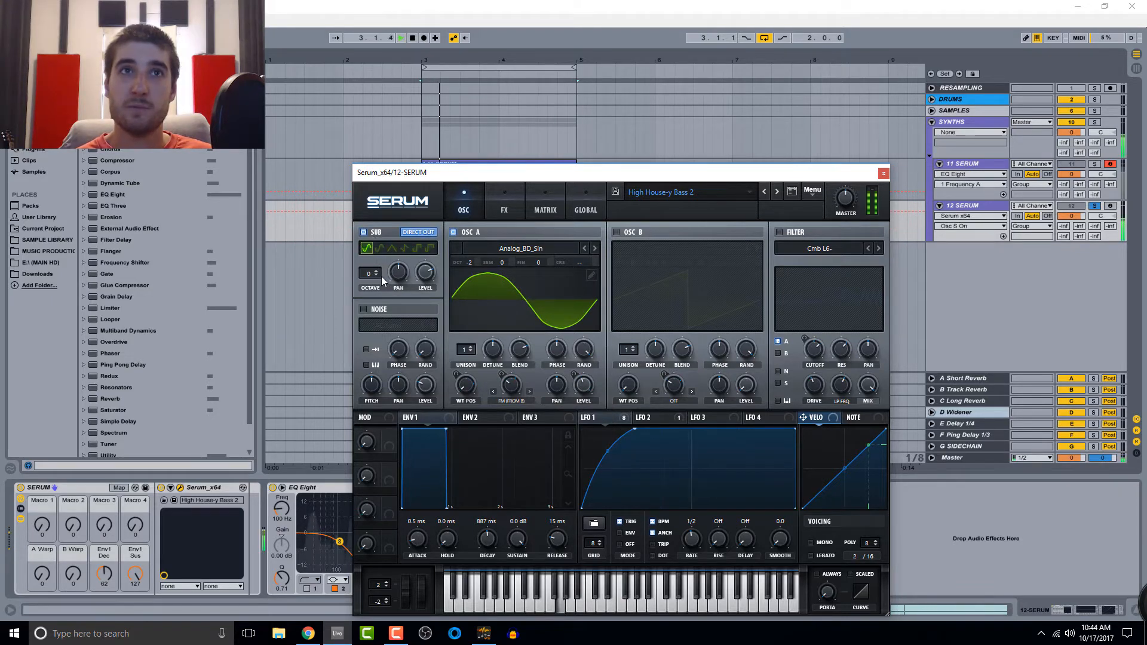
click(377, 276)
click(377, 275)
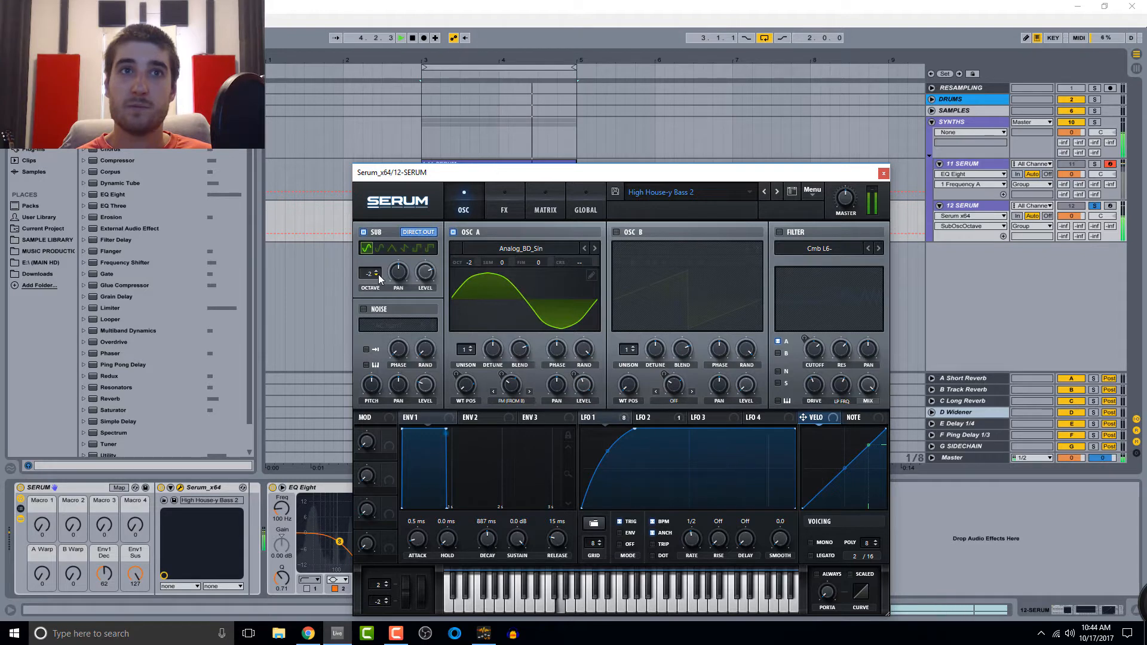
click(425, 273)
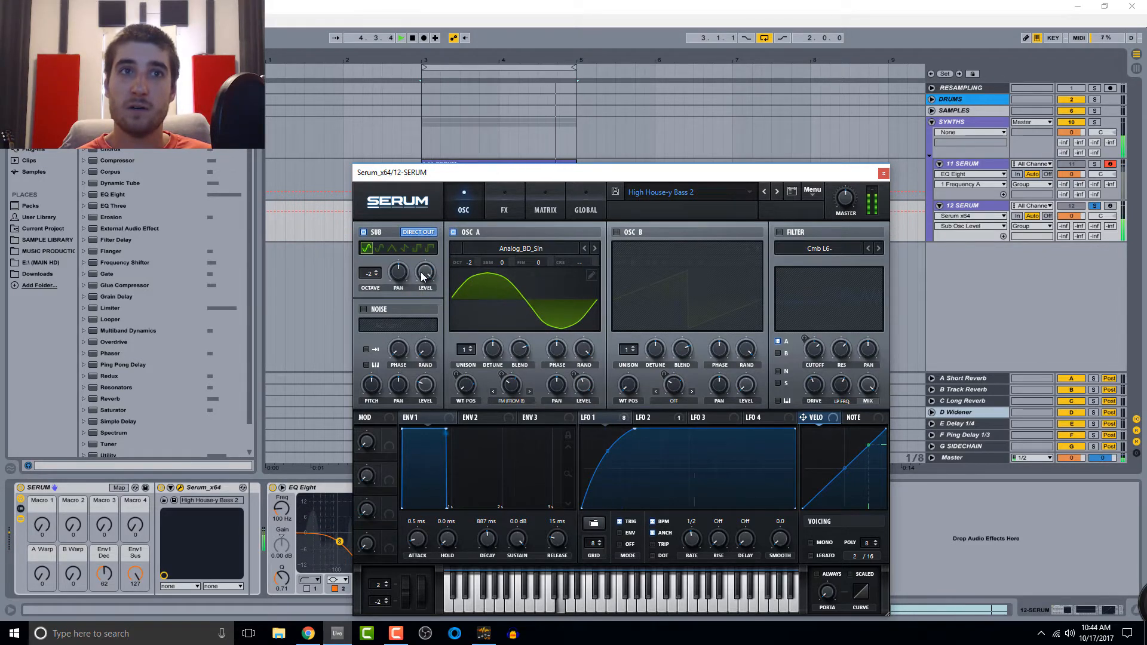
click(376, 275)
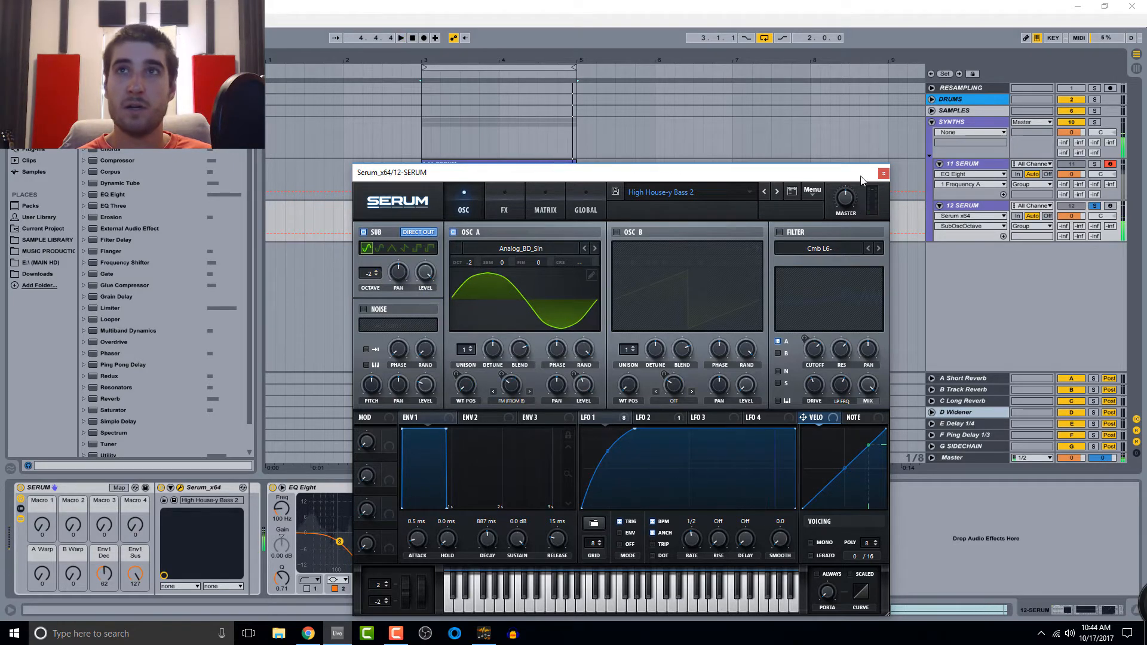
key(space)
click(884, 173)
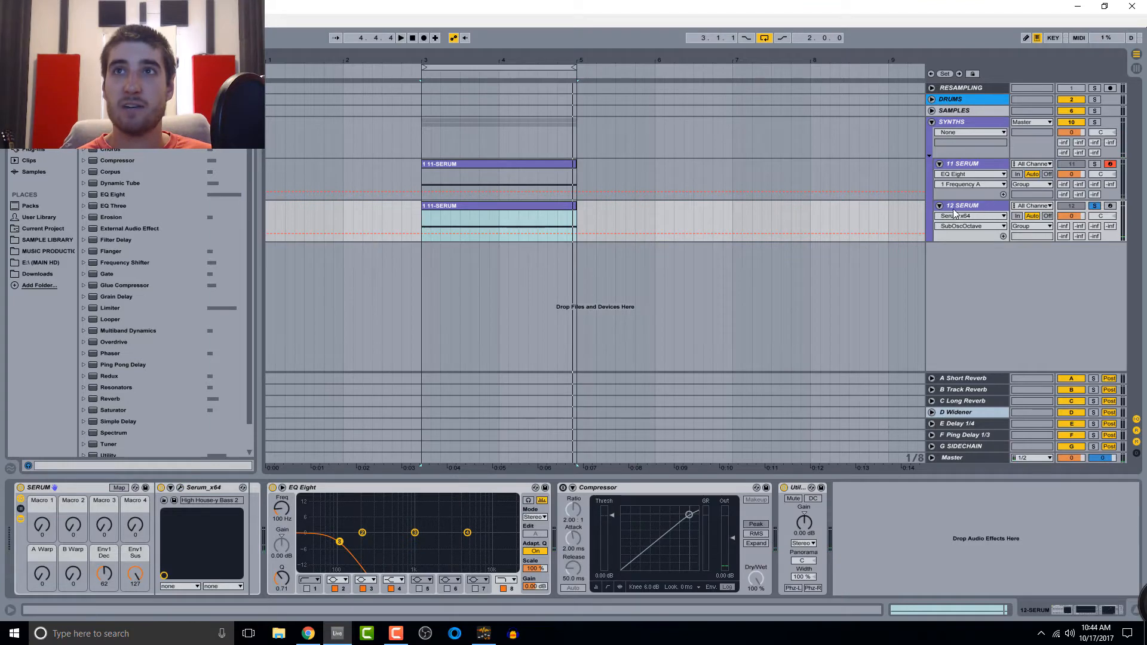
- Add an EQ Eight to the SYNTHS group, play the loop and raise the 12 SERUM track volume to 4.2 dB
click(455, 138)
drag(120, 199, 334, 554)
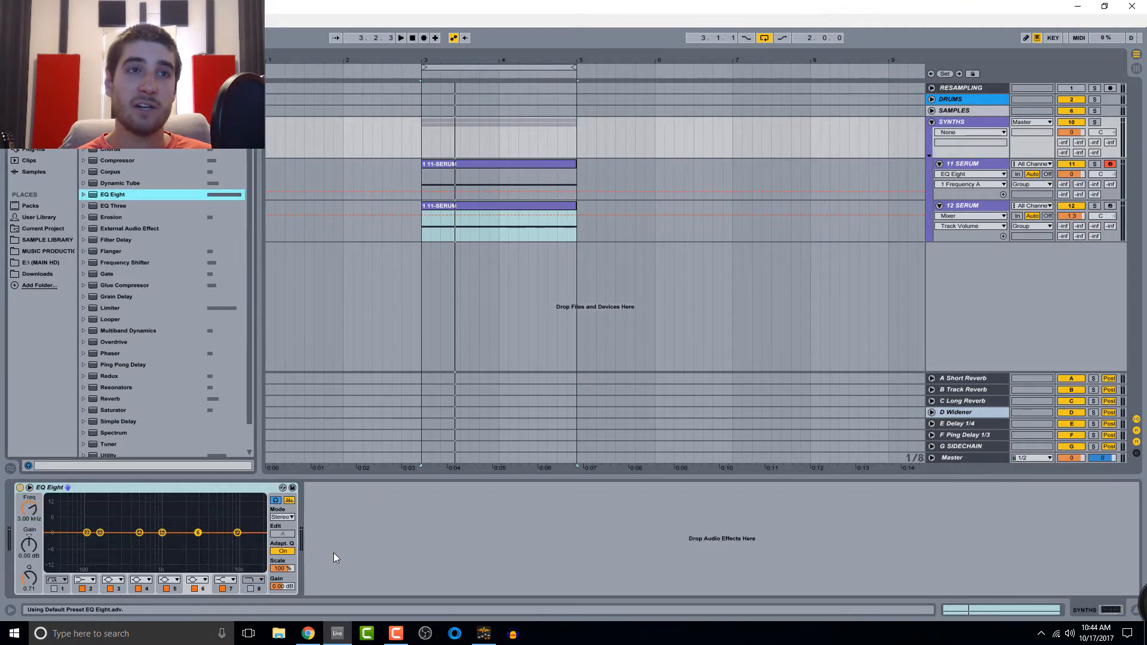
key(space)
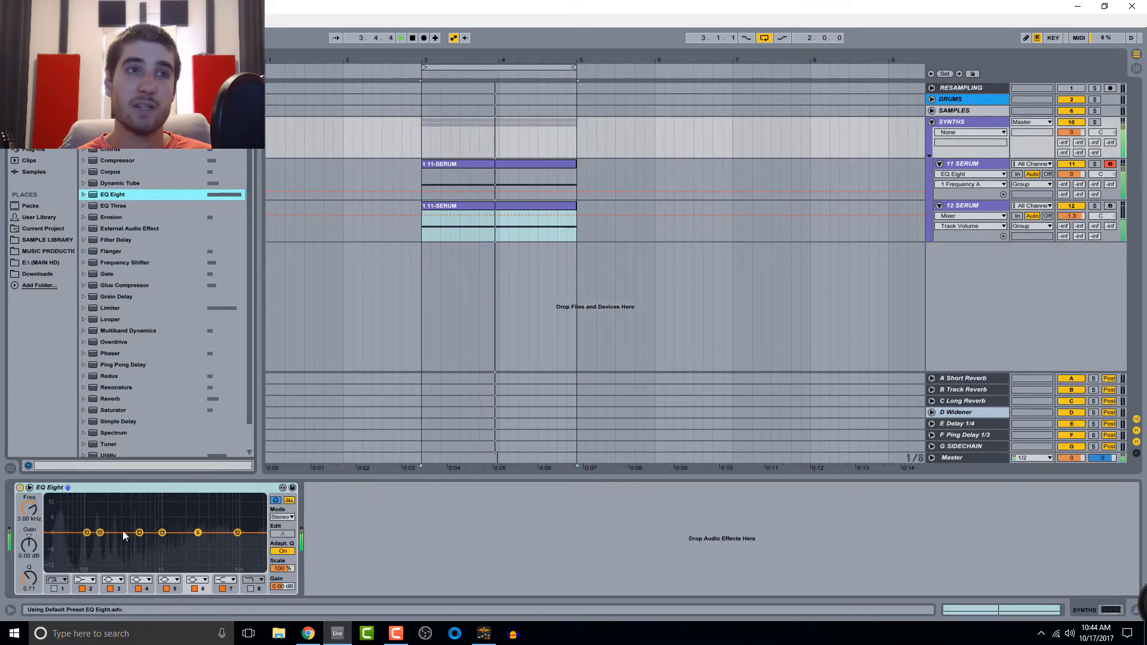
key(space)
drag(1072, 220, 1072, 203)
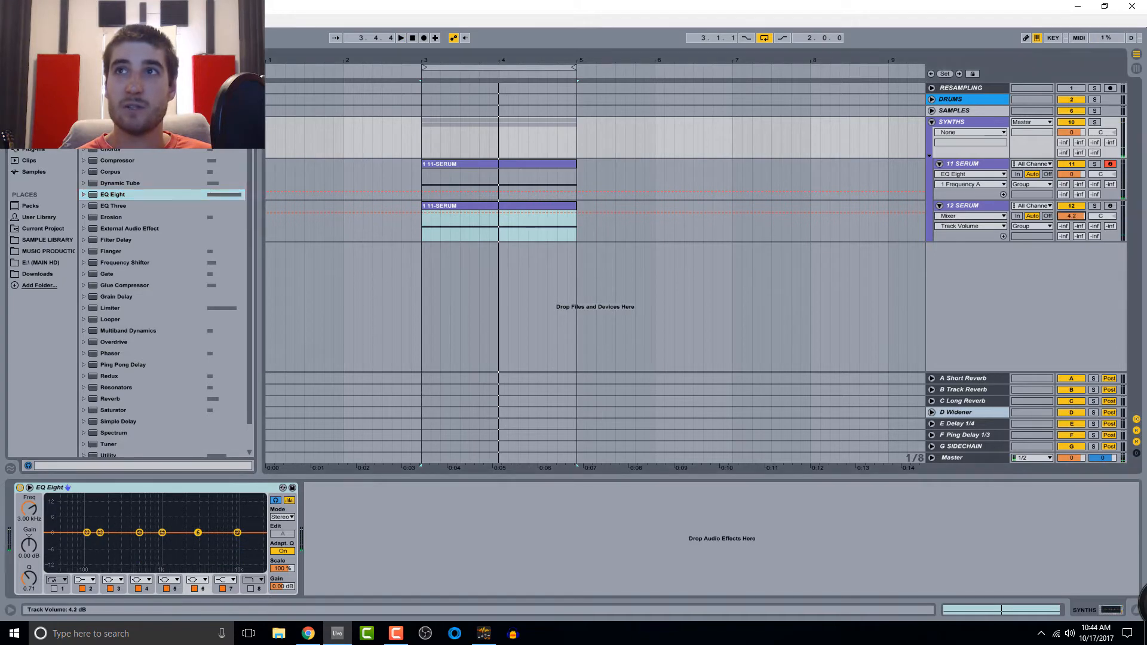
- Play the loop and raise the 12 SERUM track's volume to 6.0 dB
key(space)
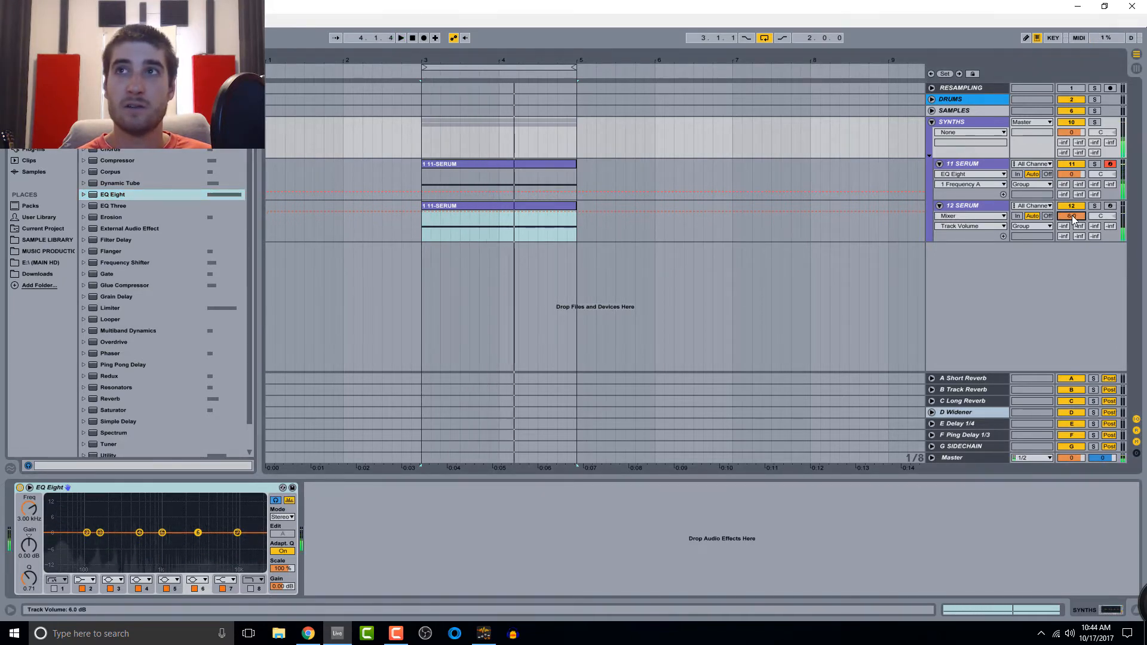
drag(1072, 216, 1071, 203)
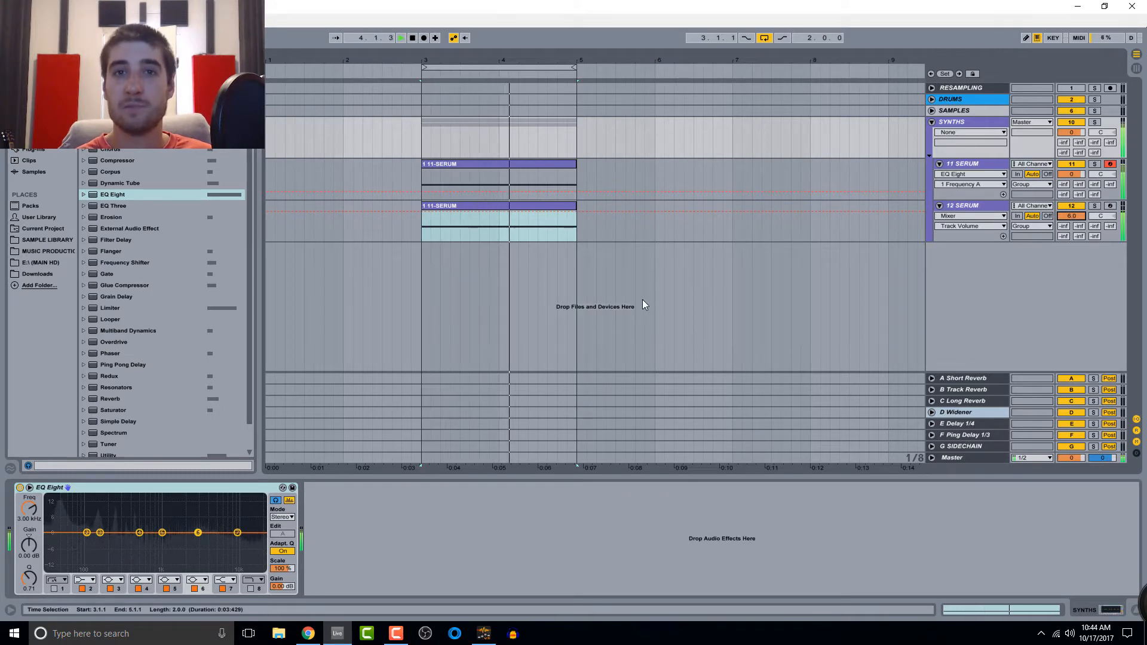
key(space)
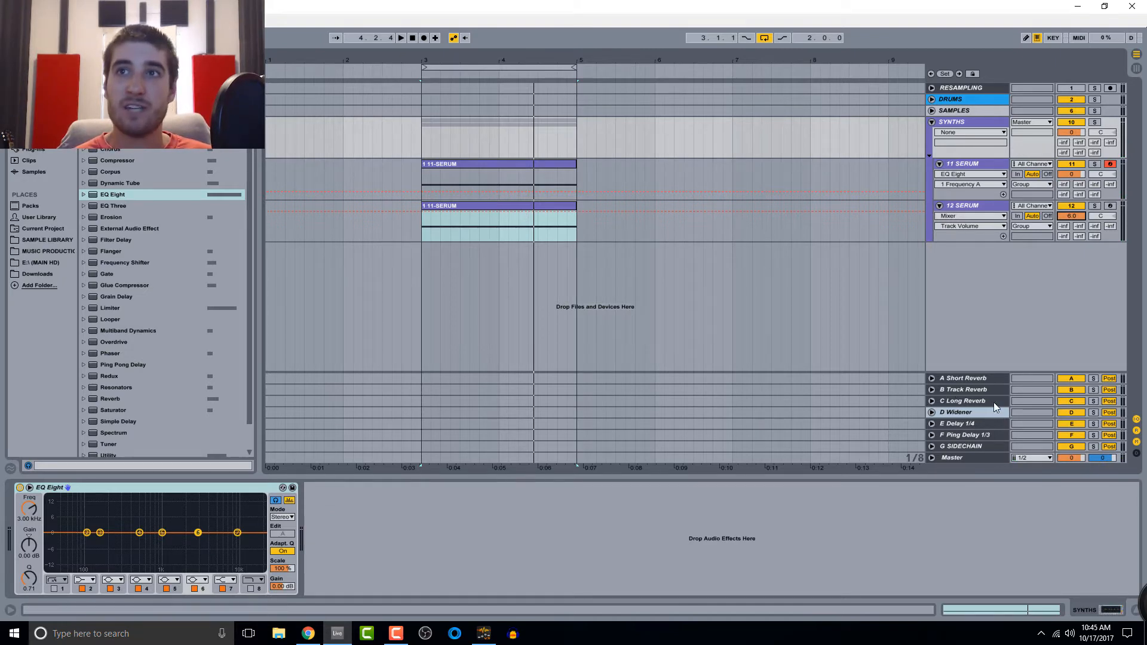
- Make the 12 SERUM layer mono with its Utility at 0% width and Right channel mode, and play the loop
click(1055, 226)
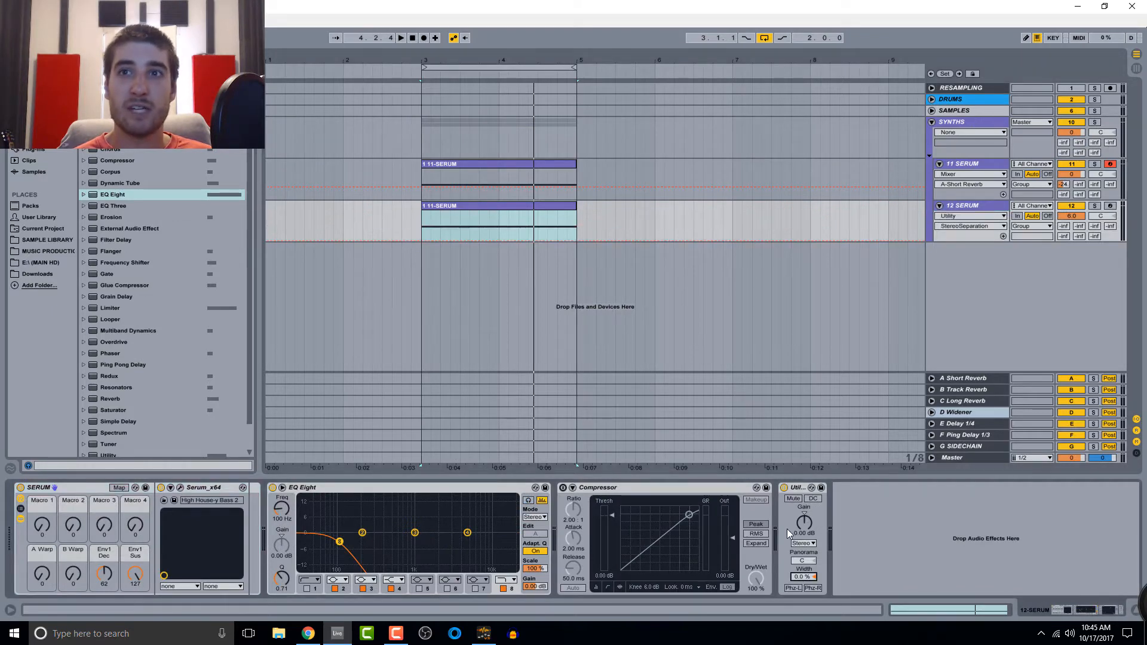
click(802, 543)
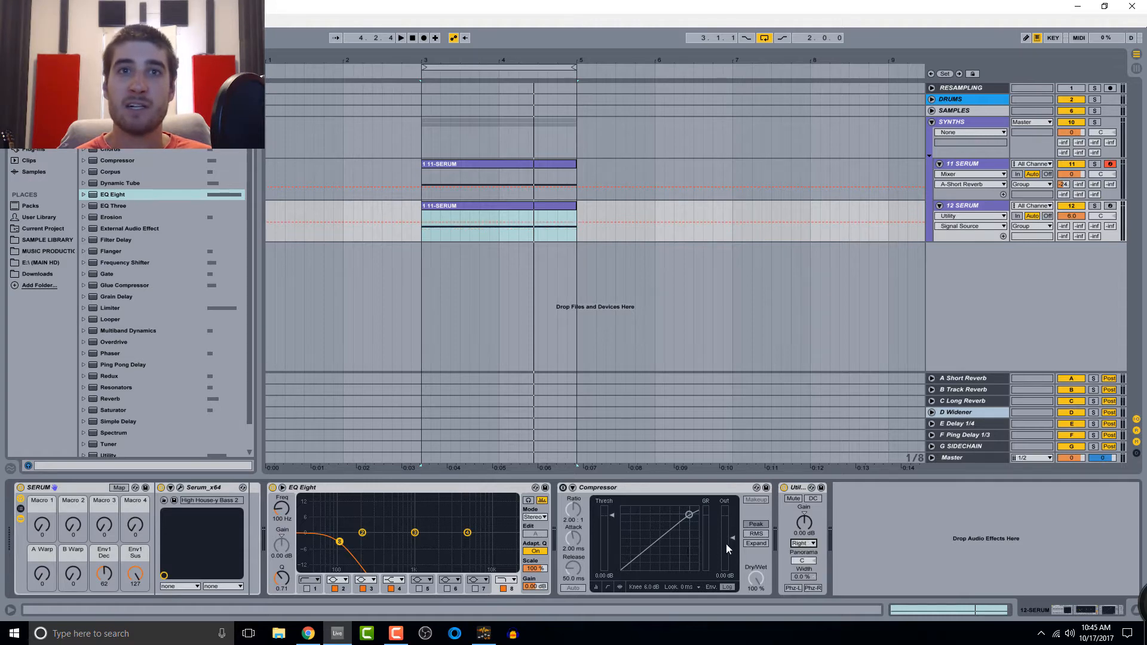
key(space)
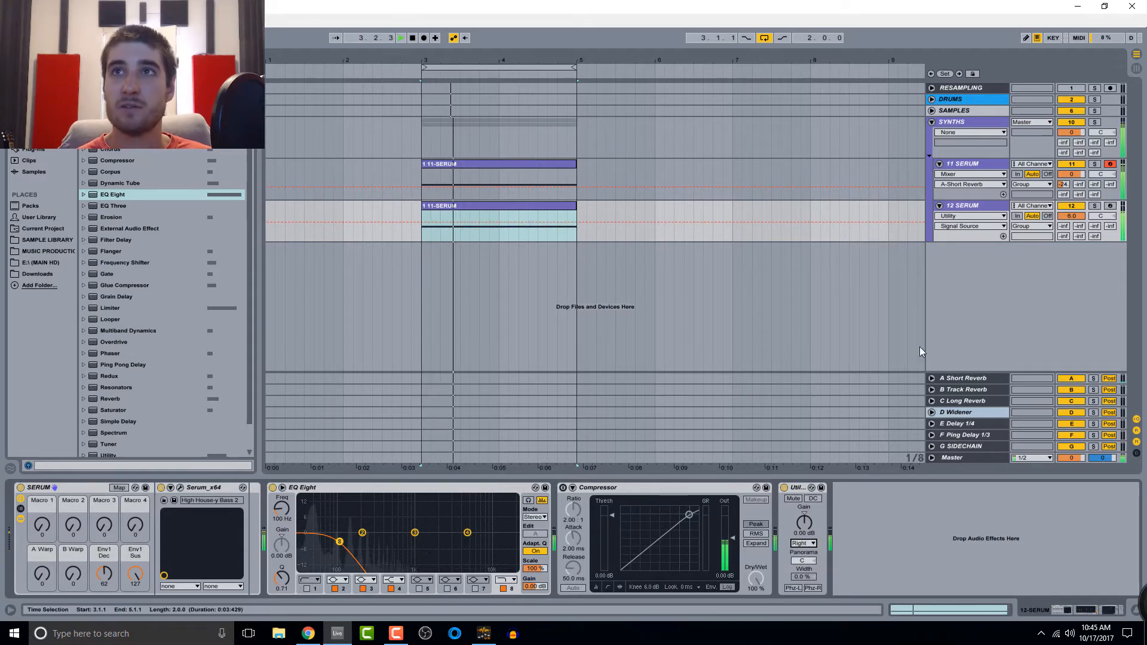
- Try raising the 11 SERUM track's Short Reverb send to -5.6 dB while auditioning the A Short Reverb return soloed
click(979, 165)
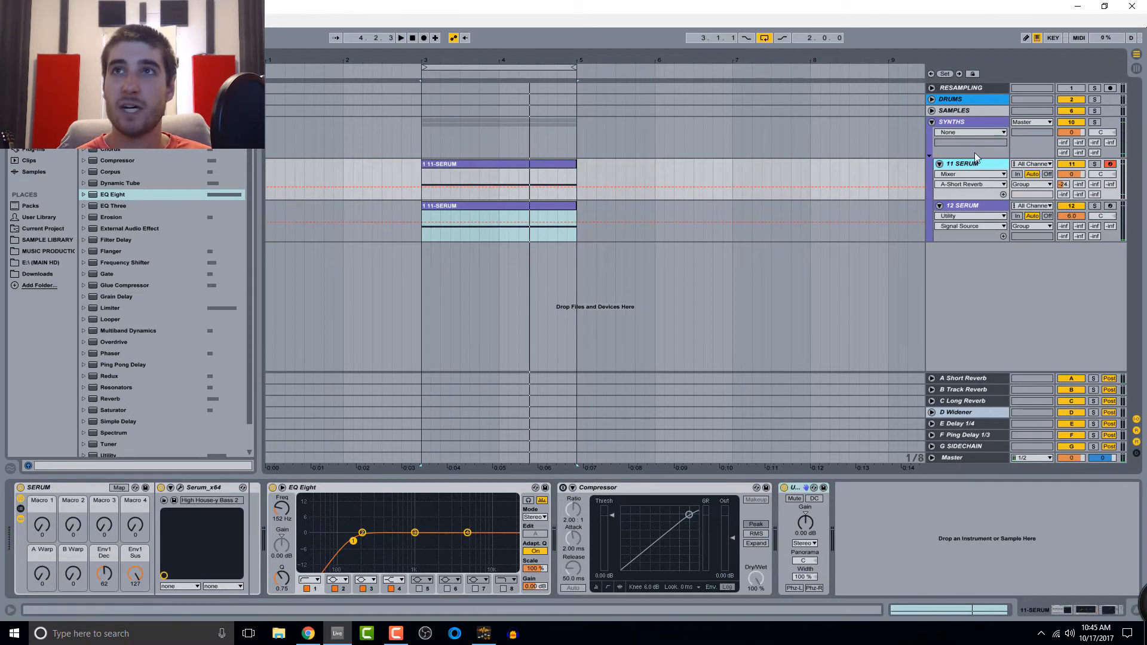
drag(1065, 188, 1064, 172)
key(space)
click(1093, 379)
key(space)
key(space)
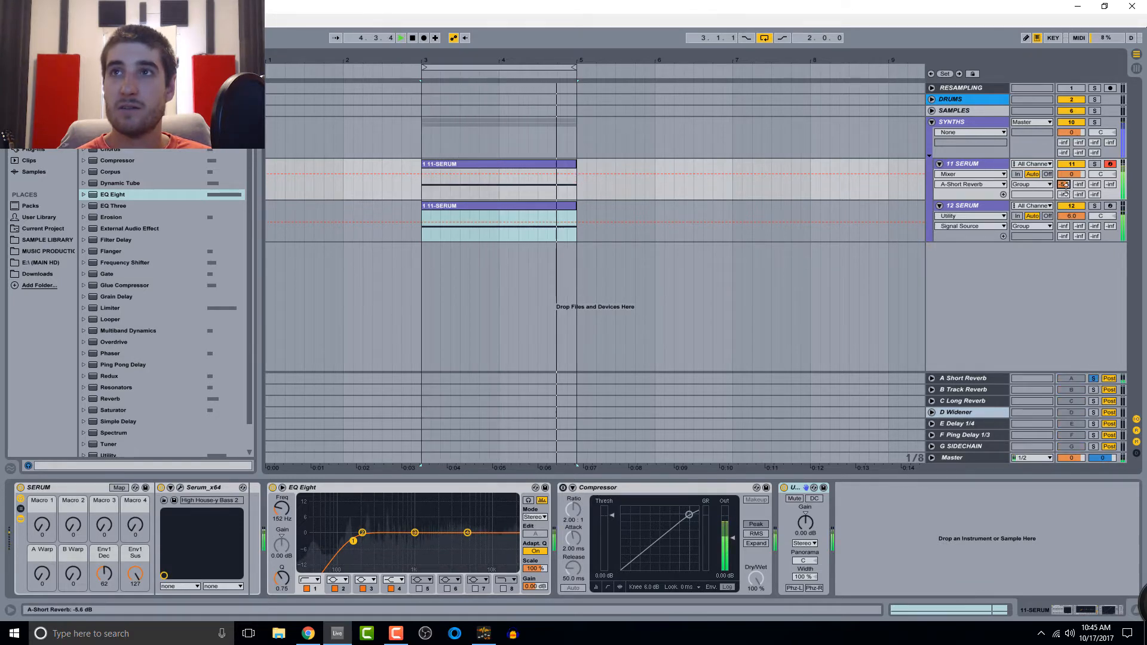
click(1093, 378)
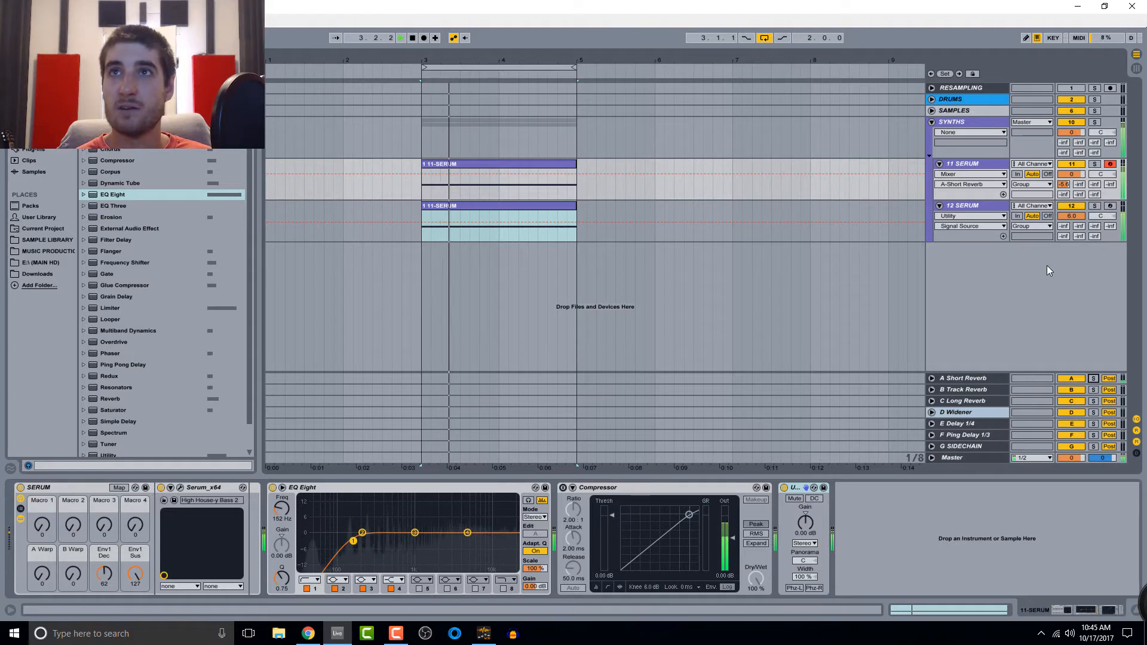
- Set the 11 SERUM track's Track Reverb send to -17.0 dB, auditioning the B Track Reverb return soloed and in the mix
click(1093, 389)
click(969, 389)
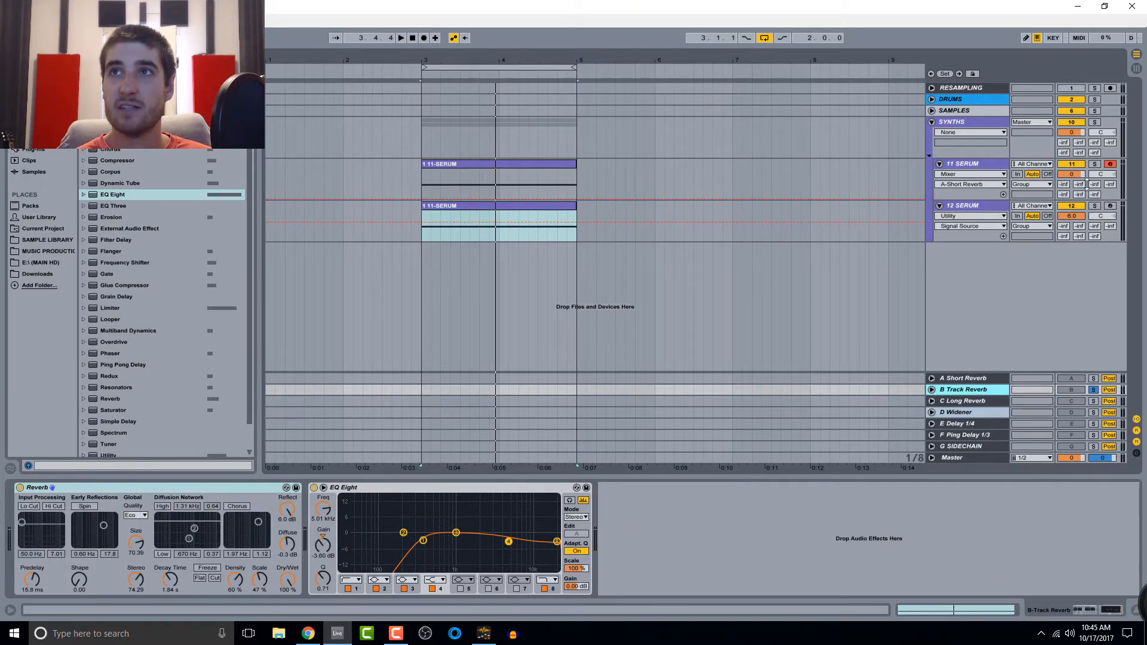
key(space)
drag(1083, 185, 1082, 158)
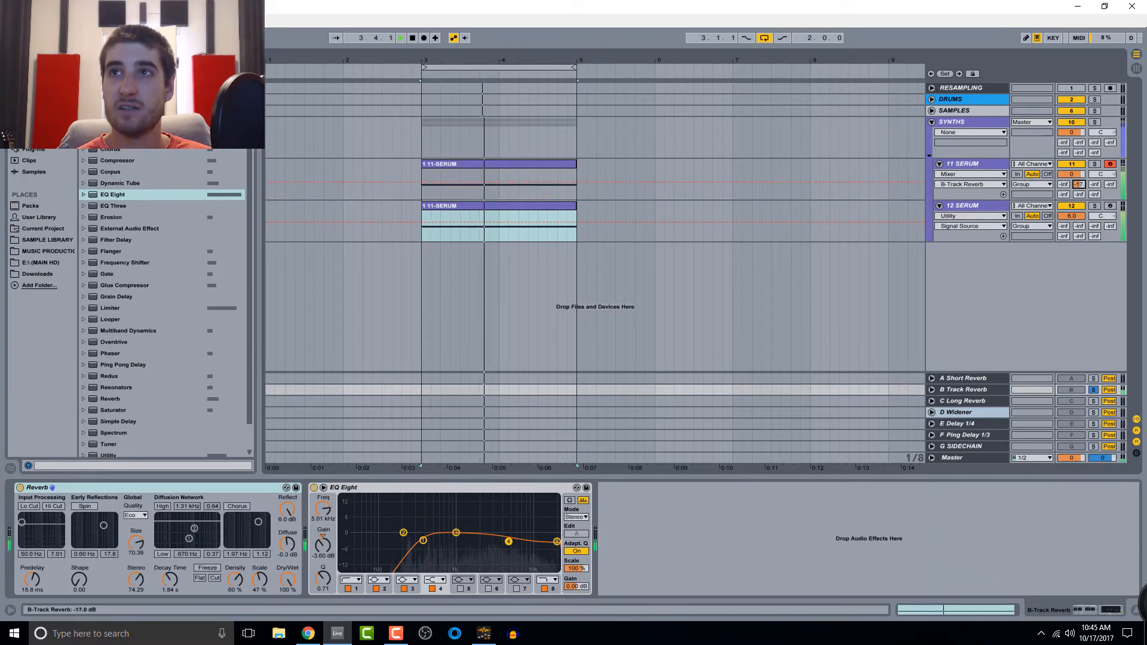
click(1093, 390)
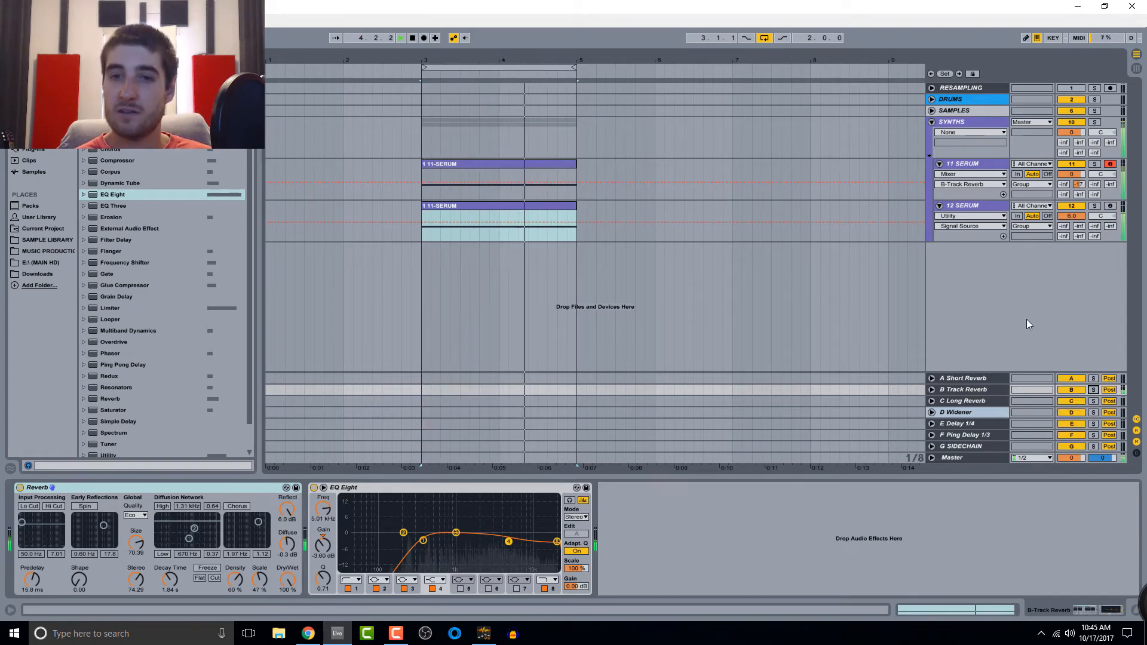
key(space)
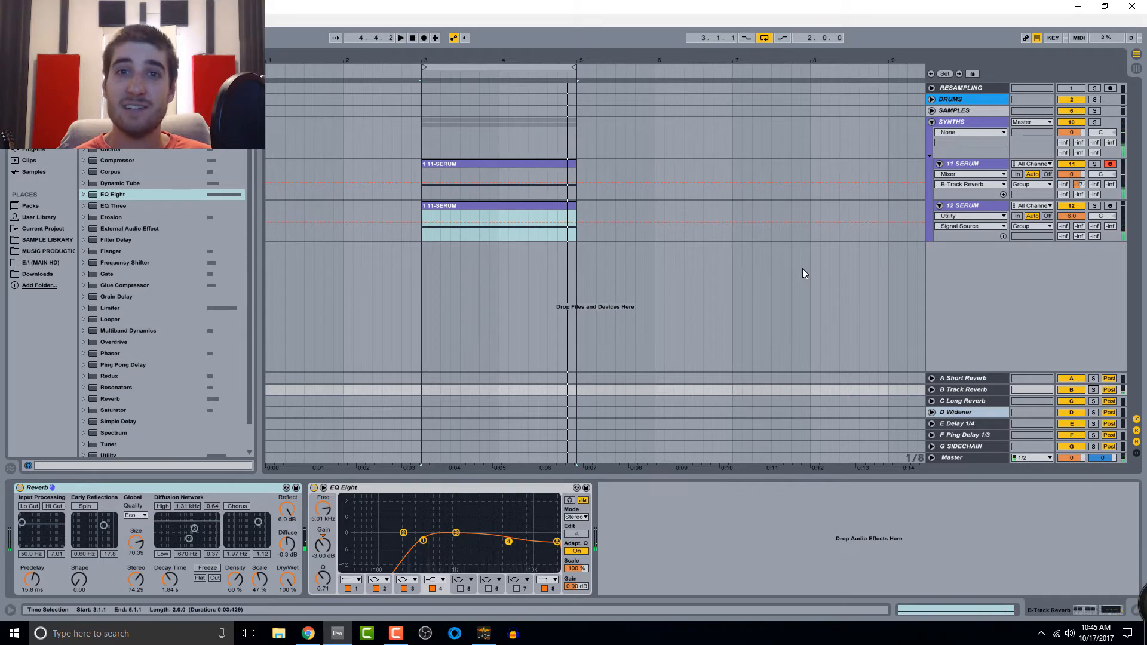
- Duplicate the 11 SERUM track as a comparison version with its clip at bar 5, no EQ low cut and no Track Reverb send
click(967, 163)
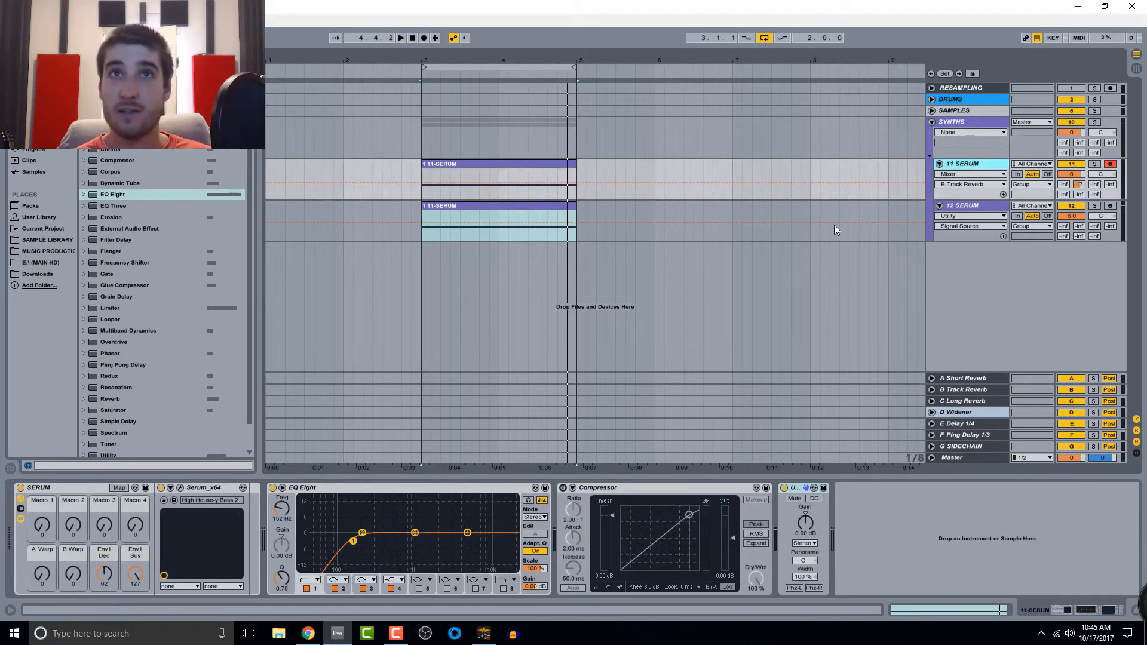
key(ctrl+d)
key(space)
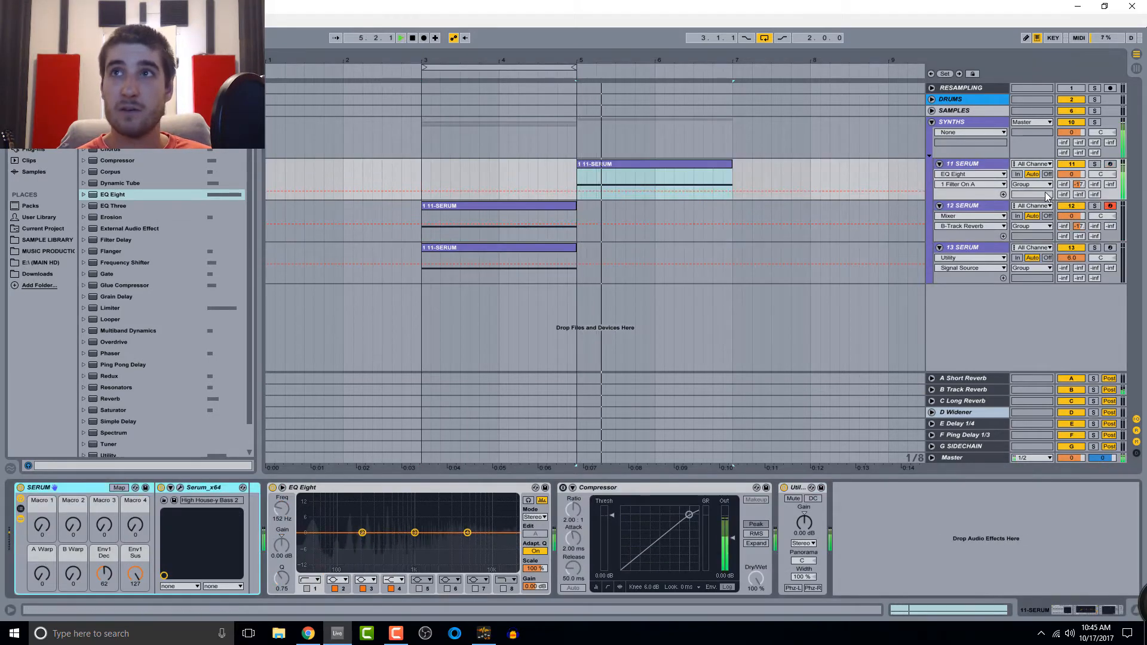
key(space)
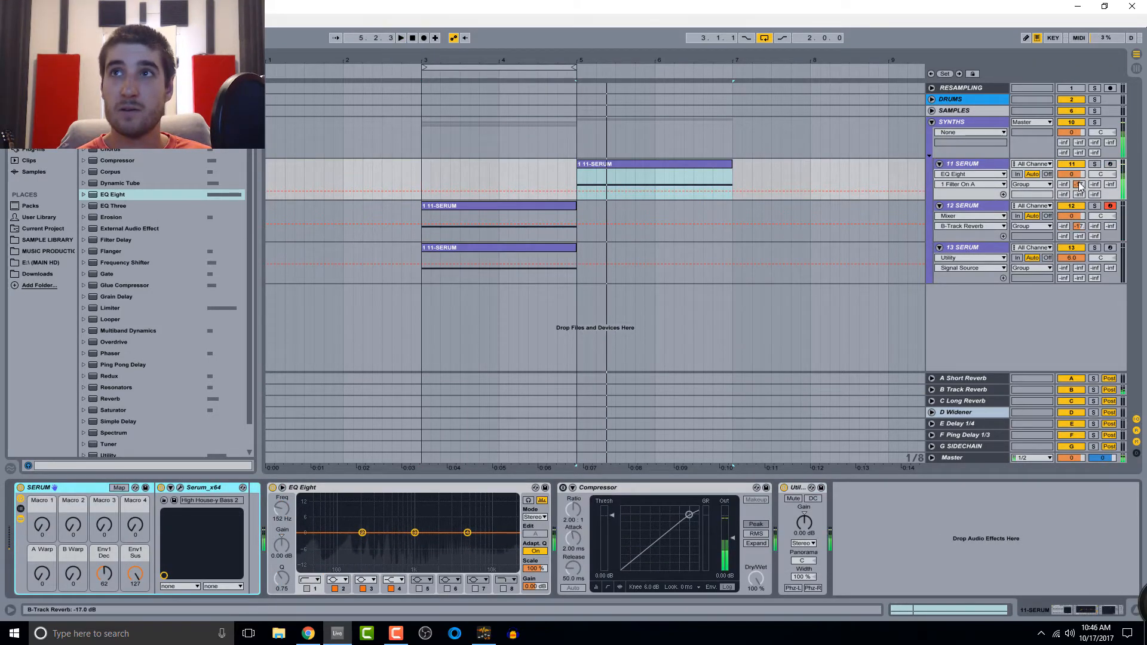
drag(1079, 185, 1079, 221)
- Play the comparison clip at bar 5 and the layered clips at bar 3 to compare the two versions
key(space)
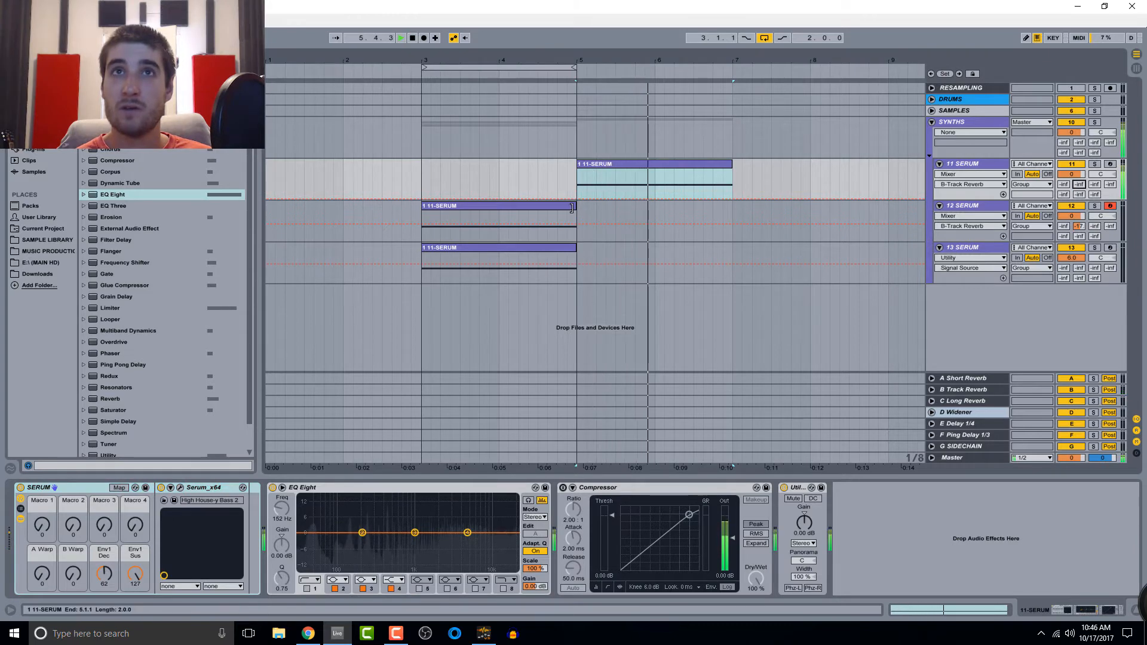
click(529, 207)
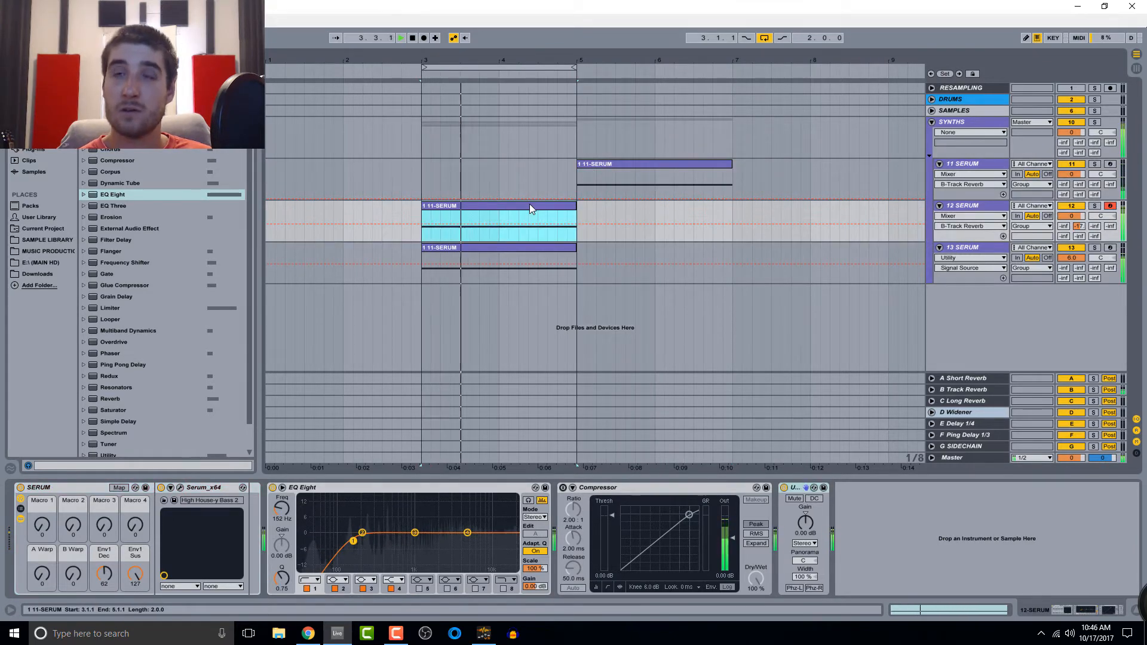
key(space)
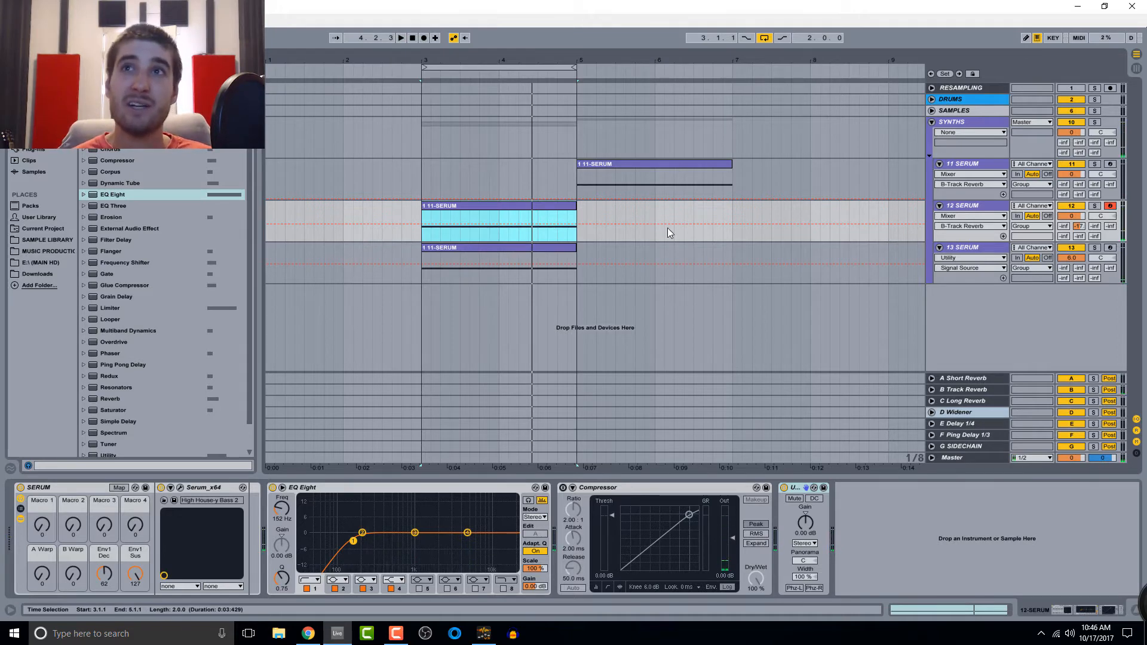
- Duplicate the 12 SERUM high layer, set the upper copy's volume to -7.2 dB and remove its Track Reverb send
click(975, 202)
key(ctrl+d)
click(507, 208)
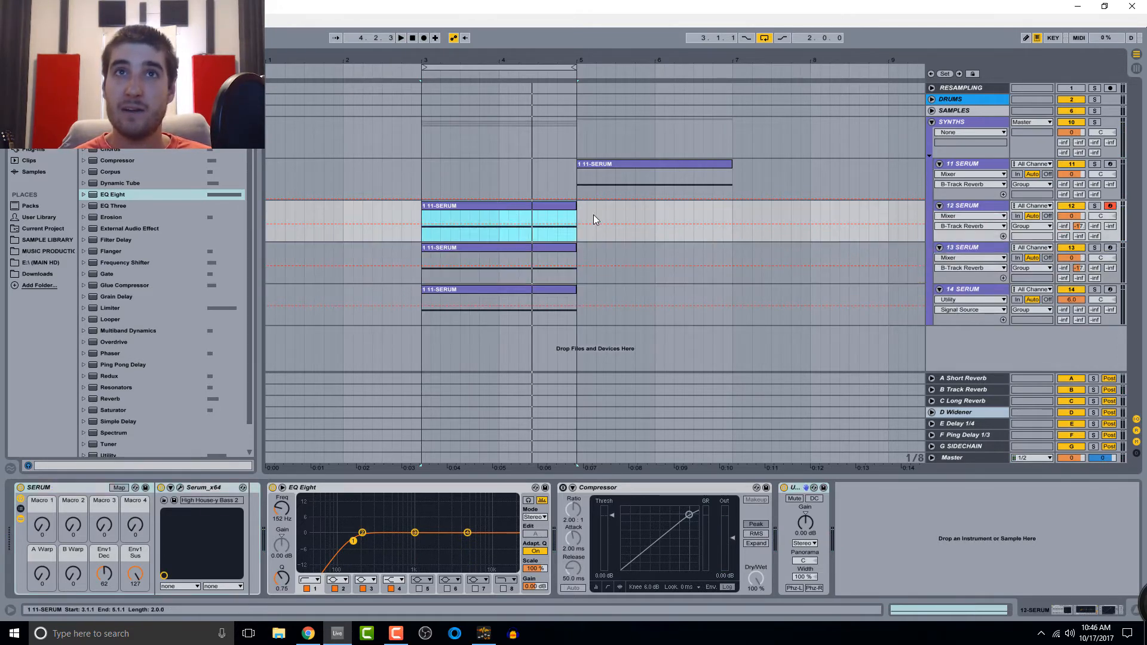
drag(1074, 217, 1074, 231)
click(1080, 227)
key(Delete)
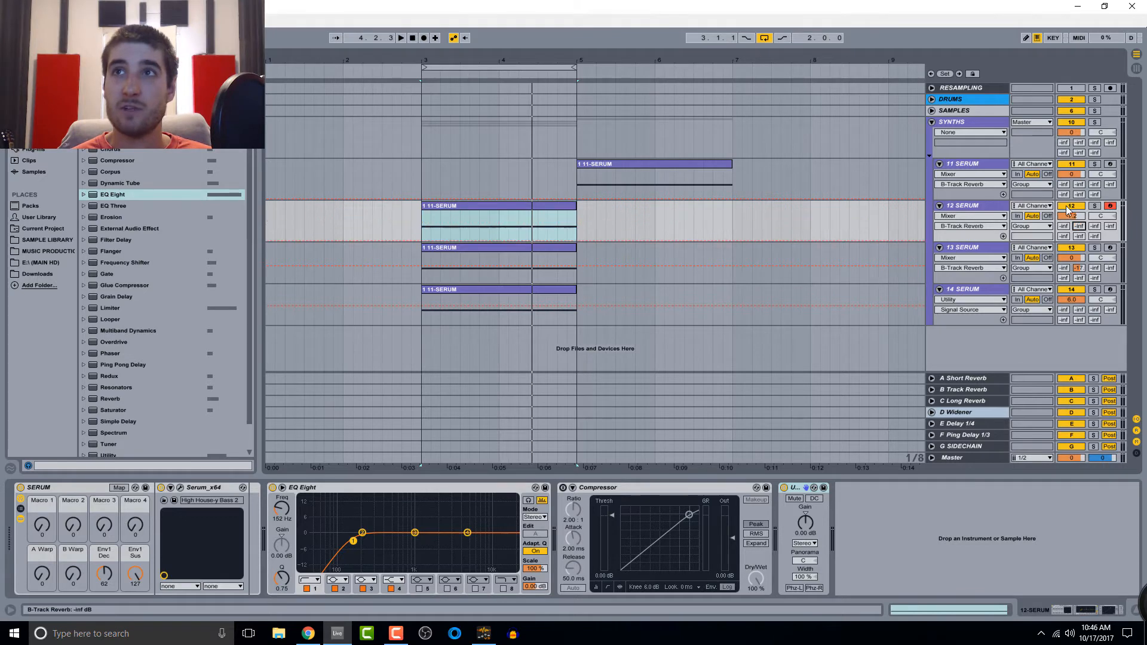
click(180, 487)
click(485, 209)
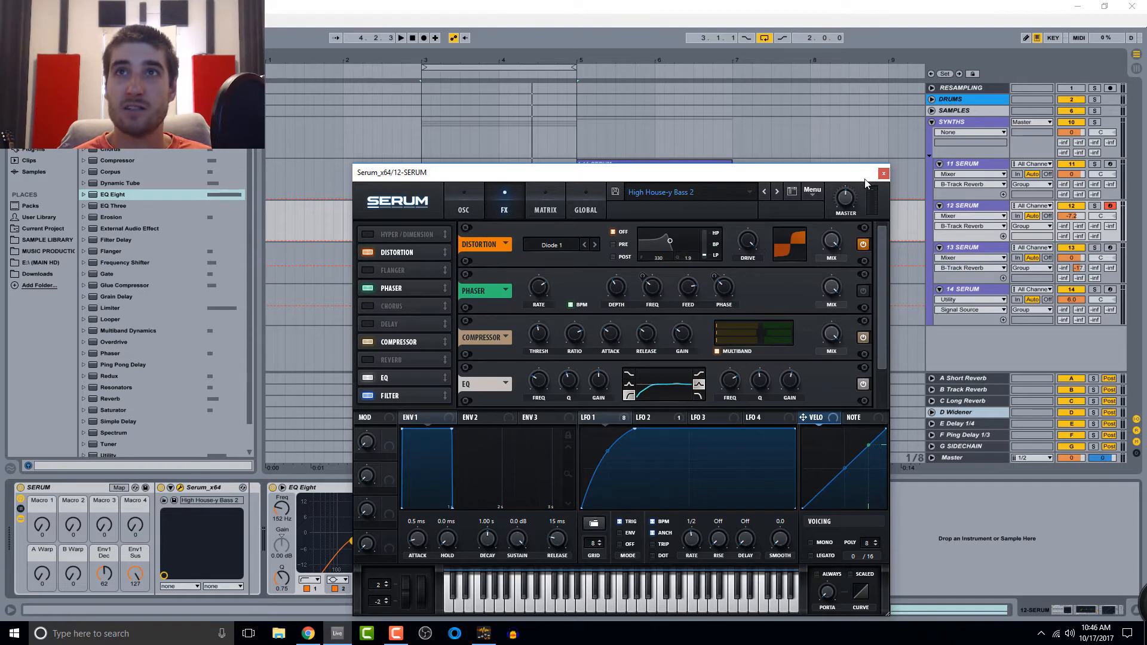
click(883, 173)
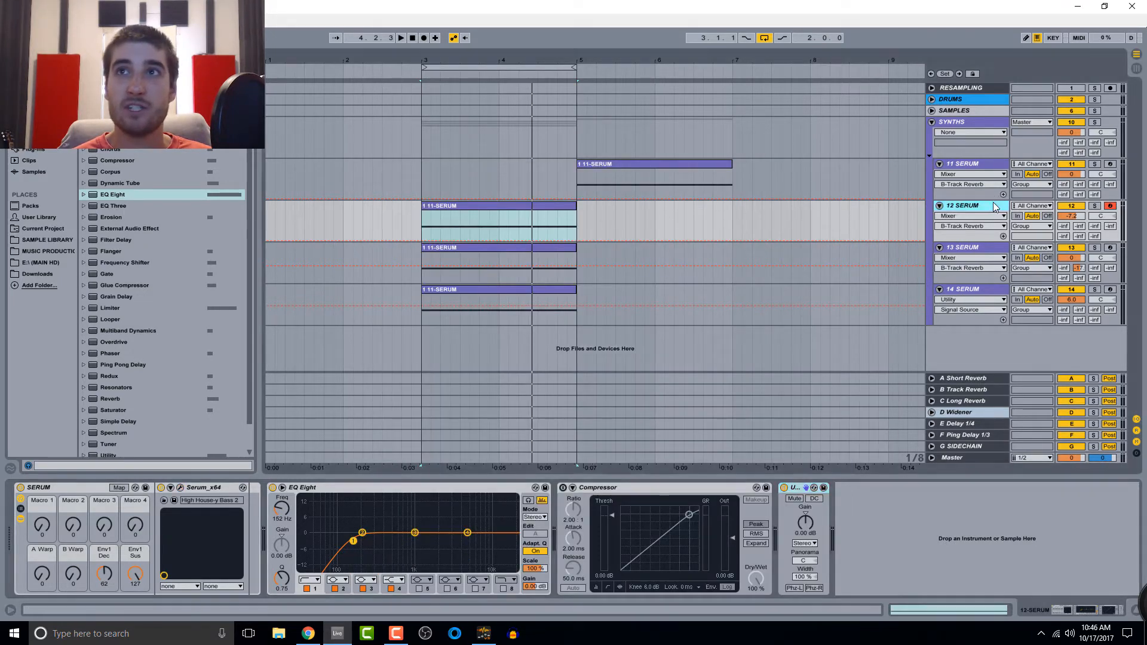
- Turn off the phaser, EQ and filter effects in the 12 SERUM track's Serum and set its distortion type to Lin.Fold
click(180, 488)
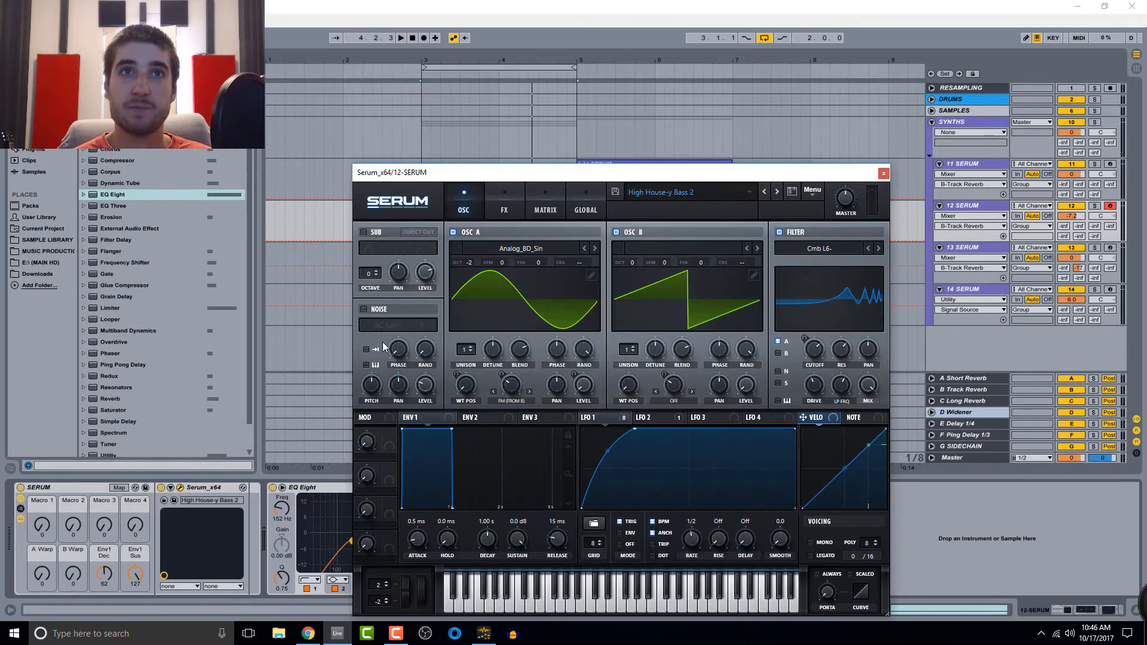
click(504, 207)
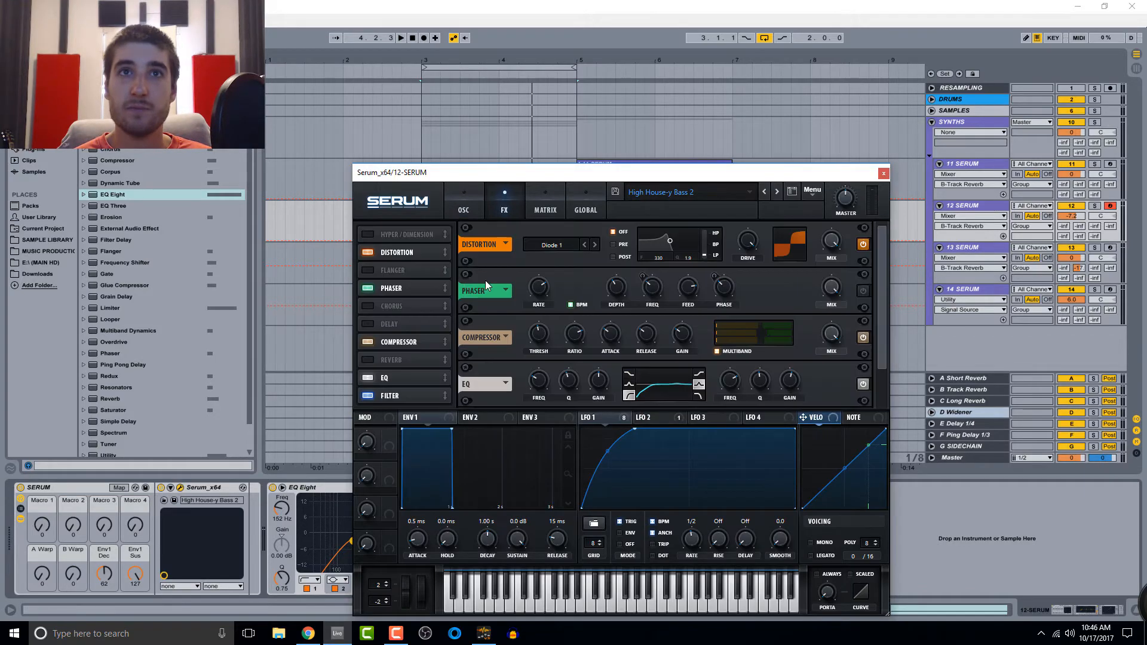
click(369, 288)
click(368, 342)
click(367, 342)
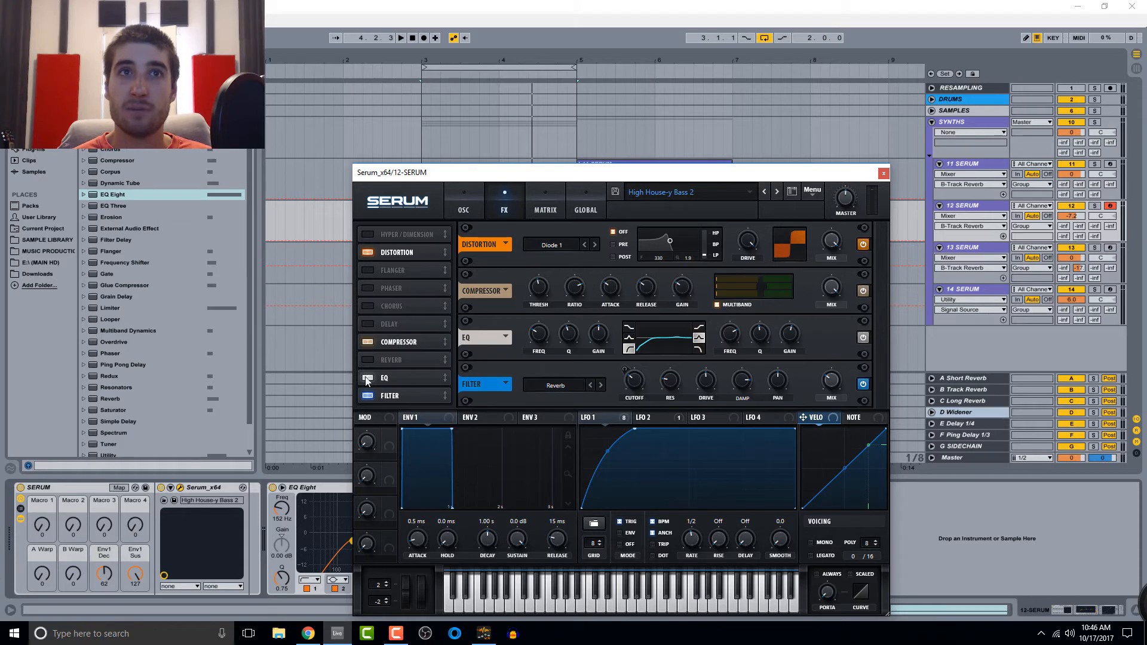
click(367, 379)
click(368, 396)
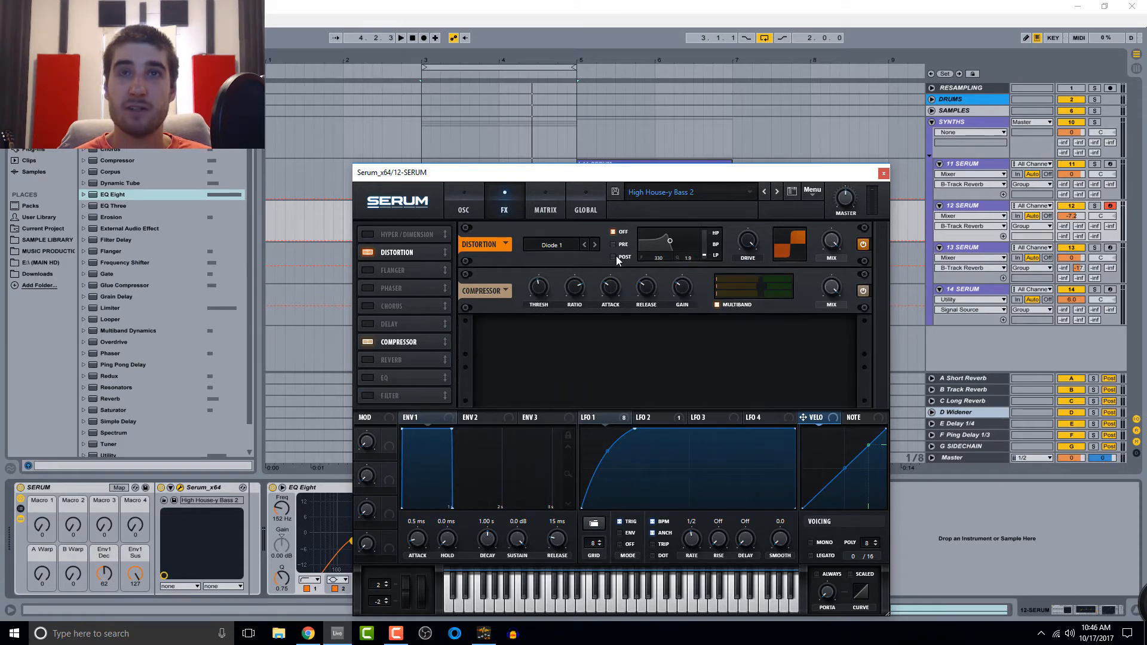
key(space)
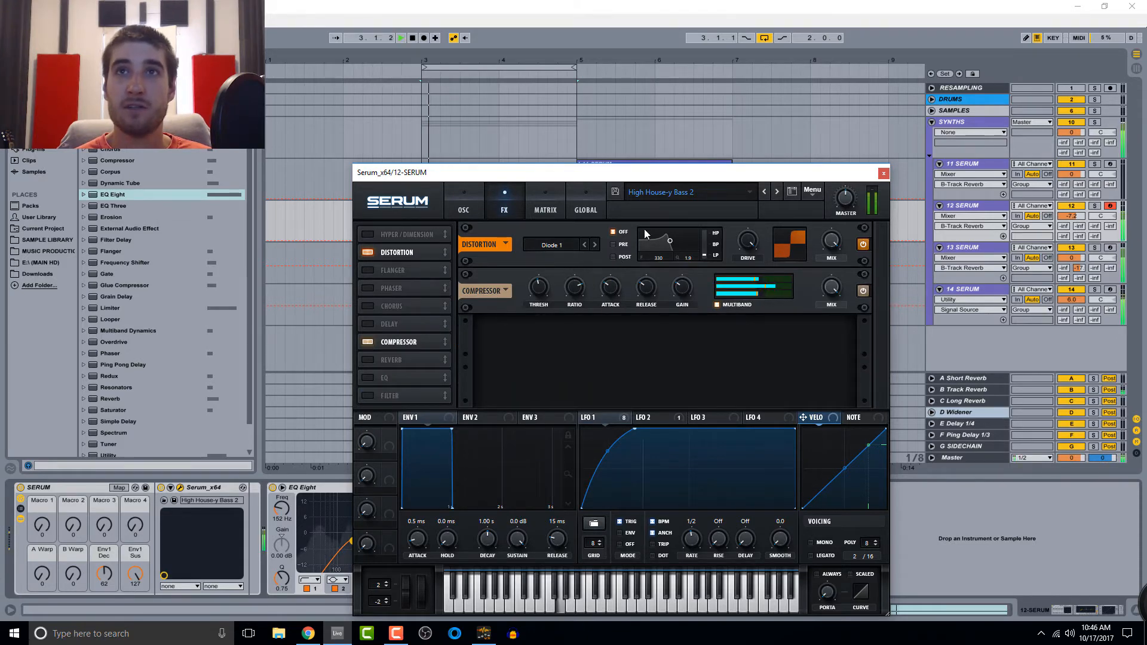
double_click(595, 245)
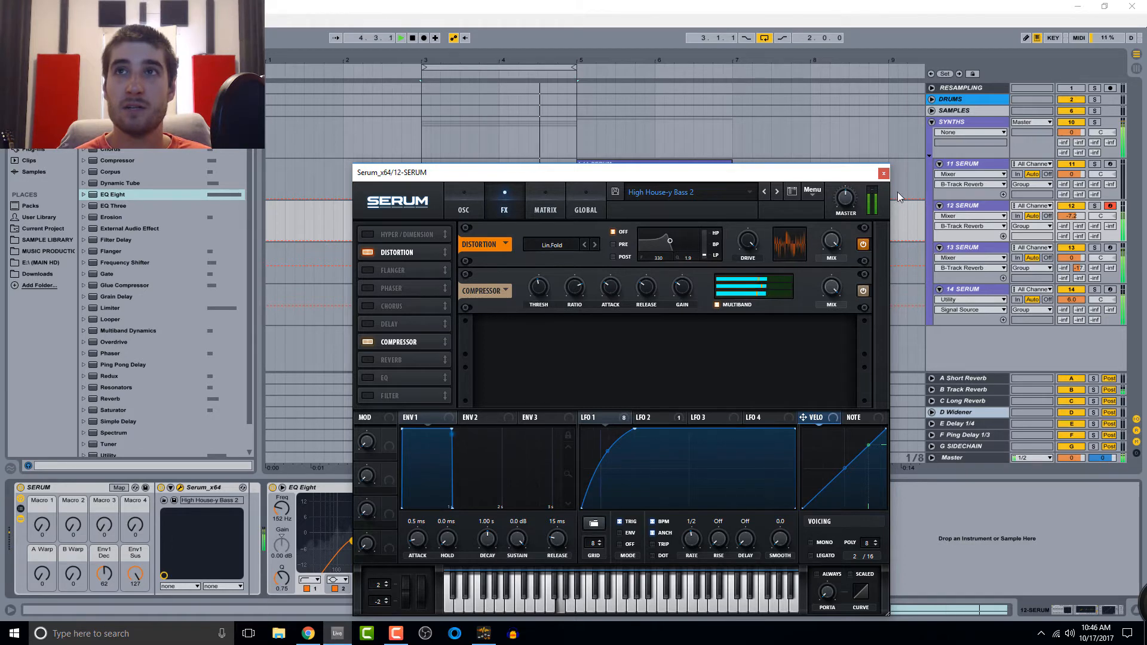
- Audition the 12, 13 and 14 SERUM layers soloed one at a time, and lower the 12 SERUM track's volume to -11.2 dB
click(1095, 206)
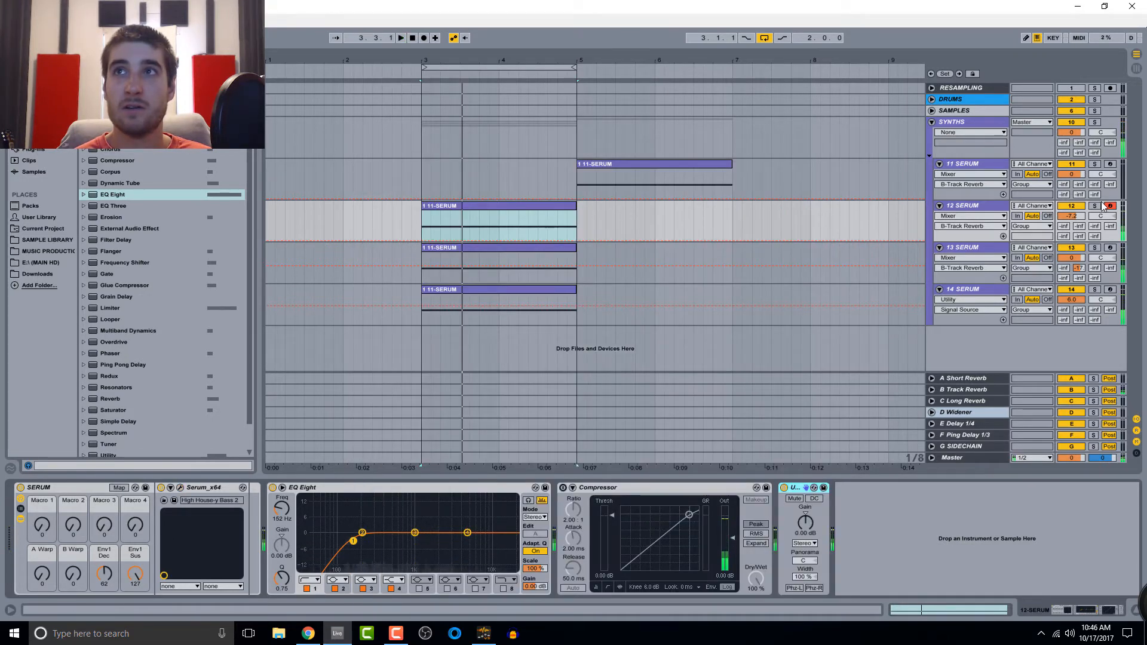
key(space)
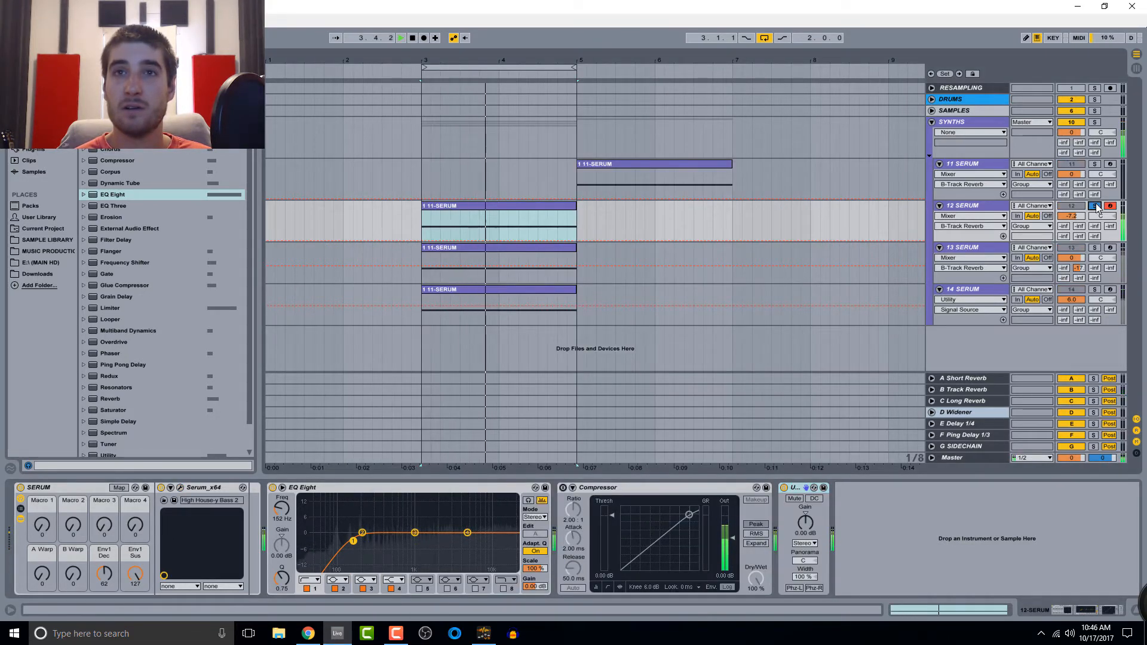
key(space)
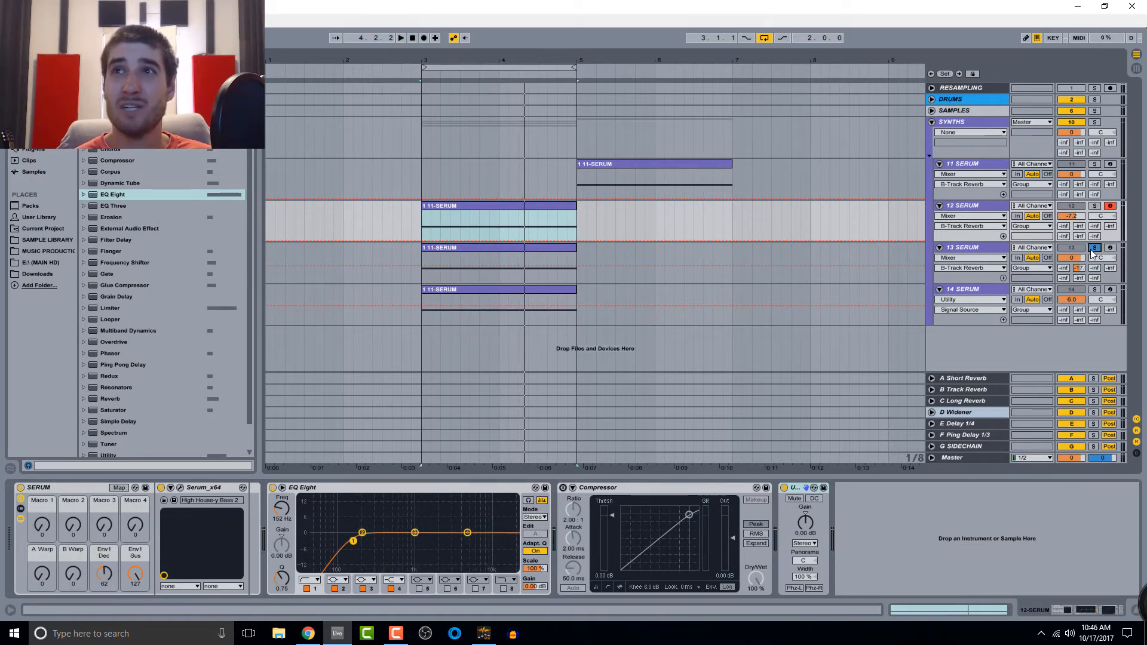
key(space)
click(1096, 289)
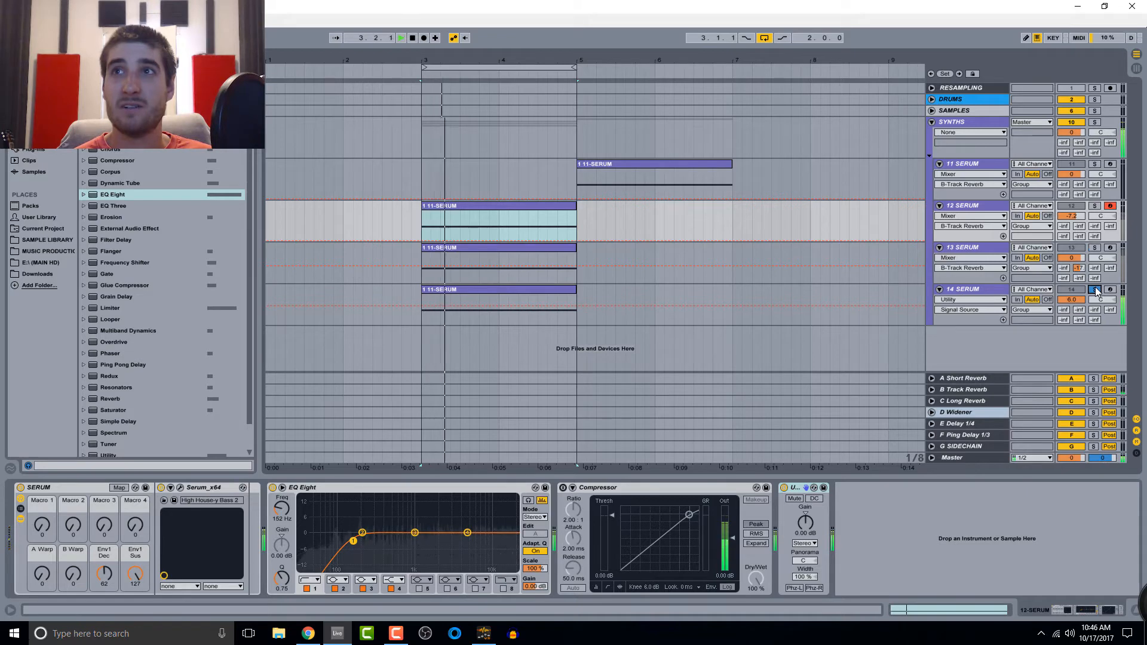
click(1095, 290)
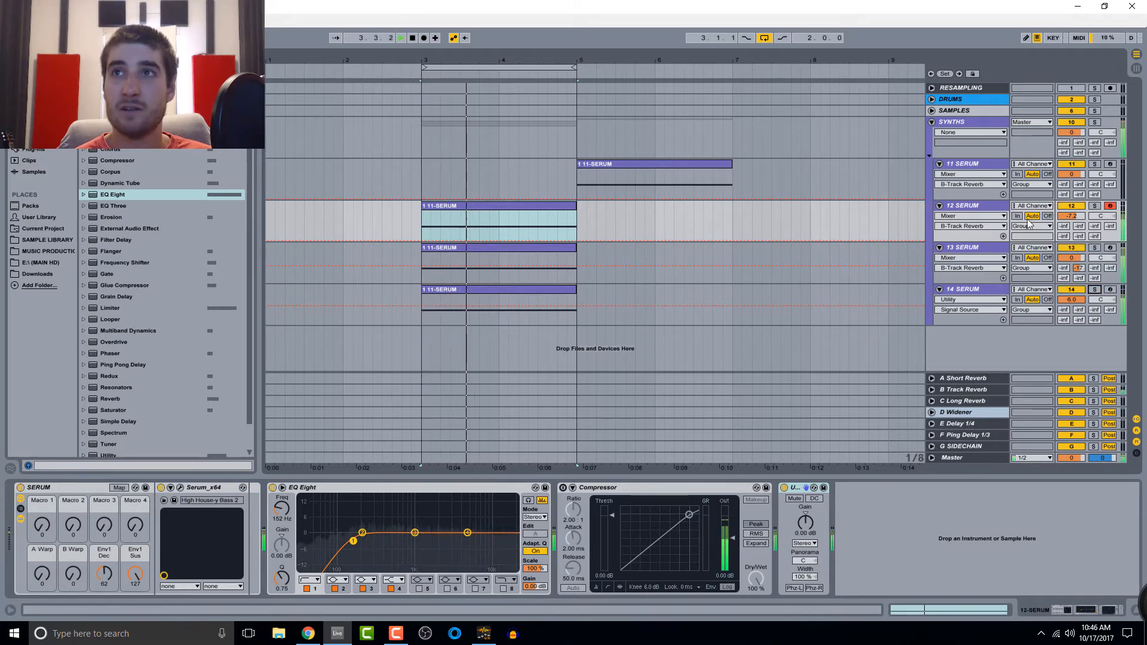
drag(1071, 216, 1071, 230)
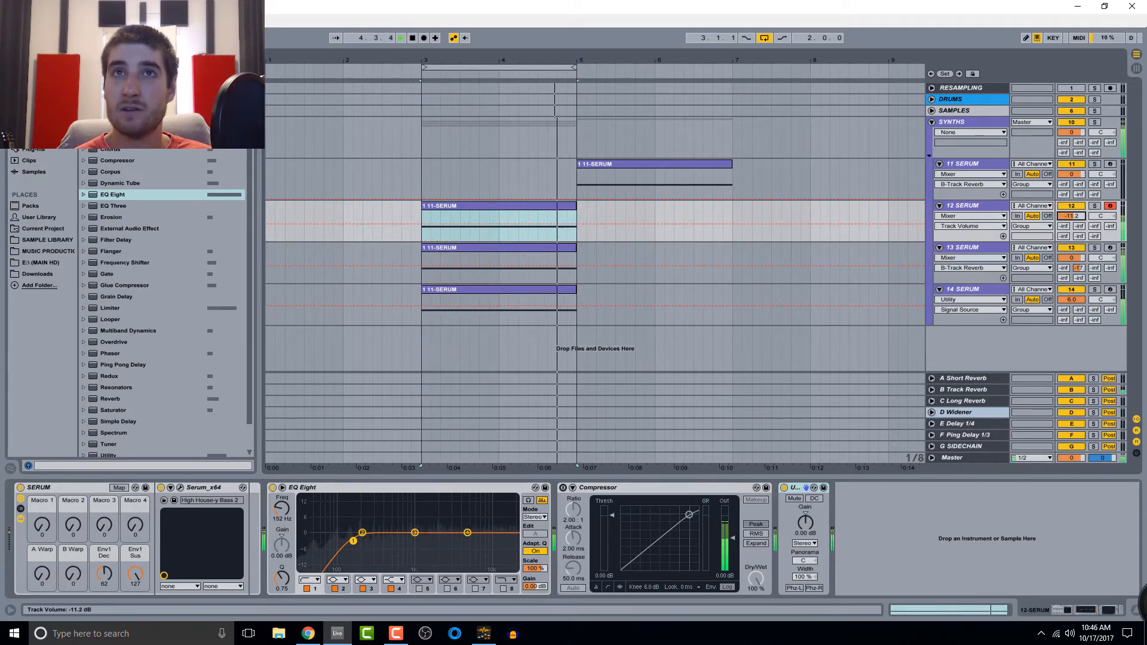
- Play the single-layer 11 SERUM clip at bar 5 and the layered clips at bar 3 to compare the two basses
key(space)
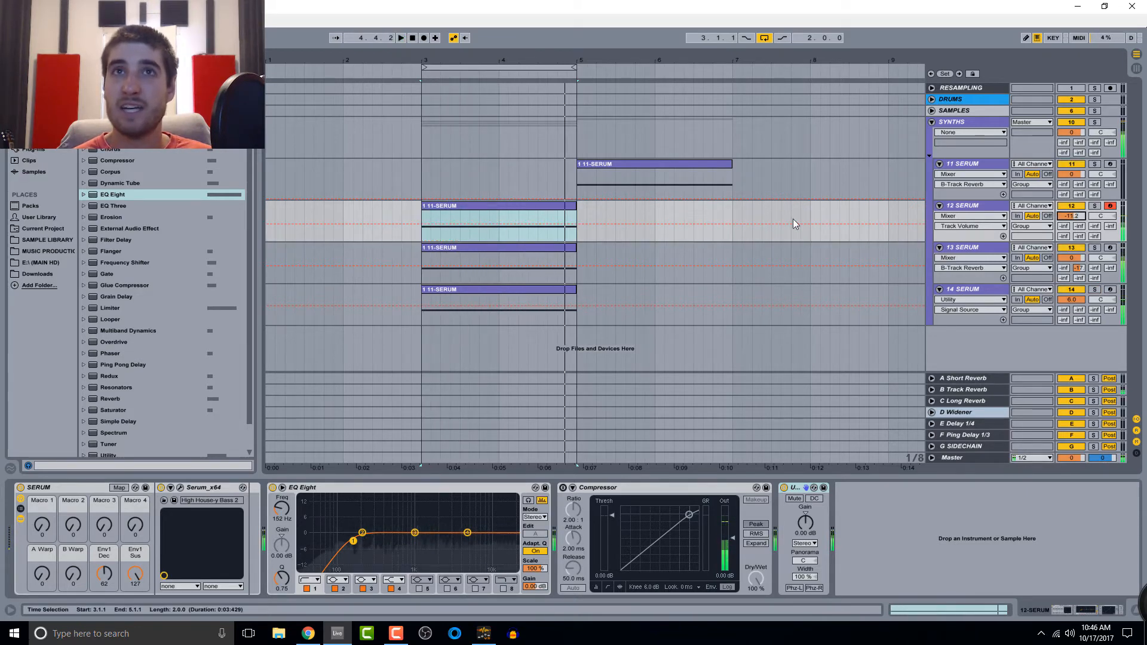
click(657, 162)
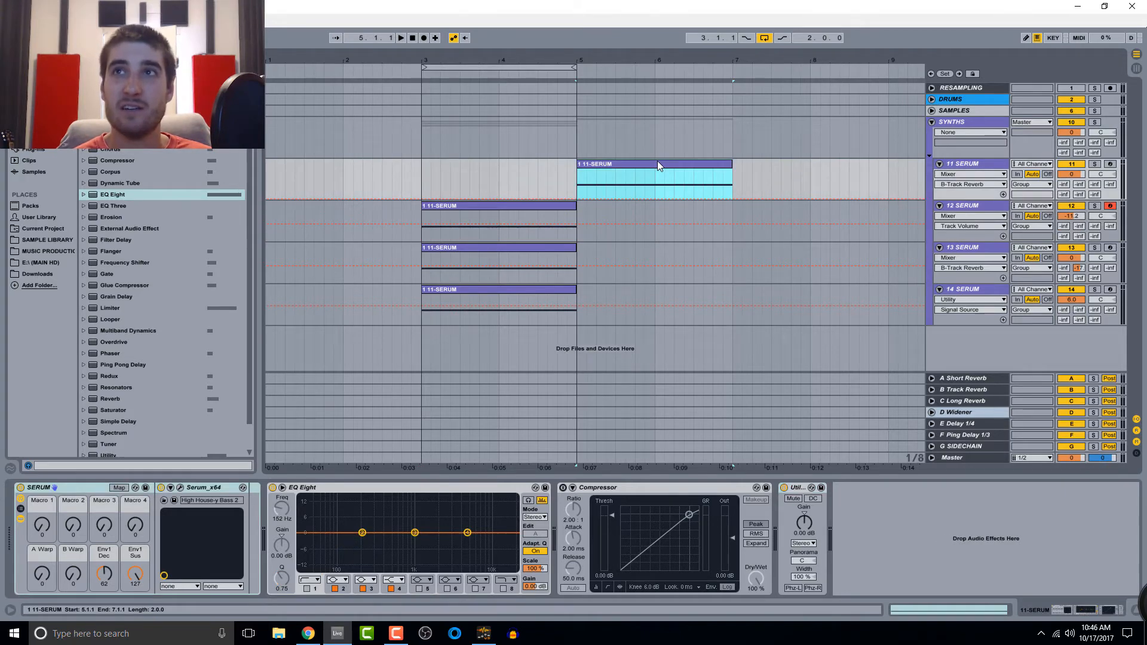
key(space)
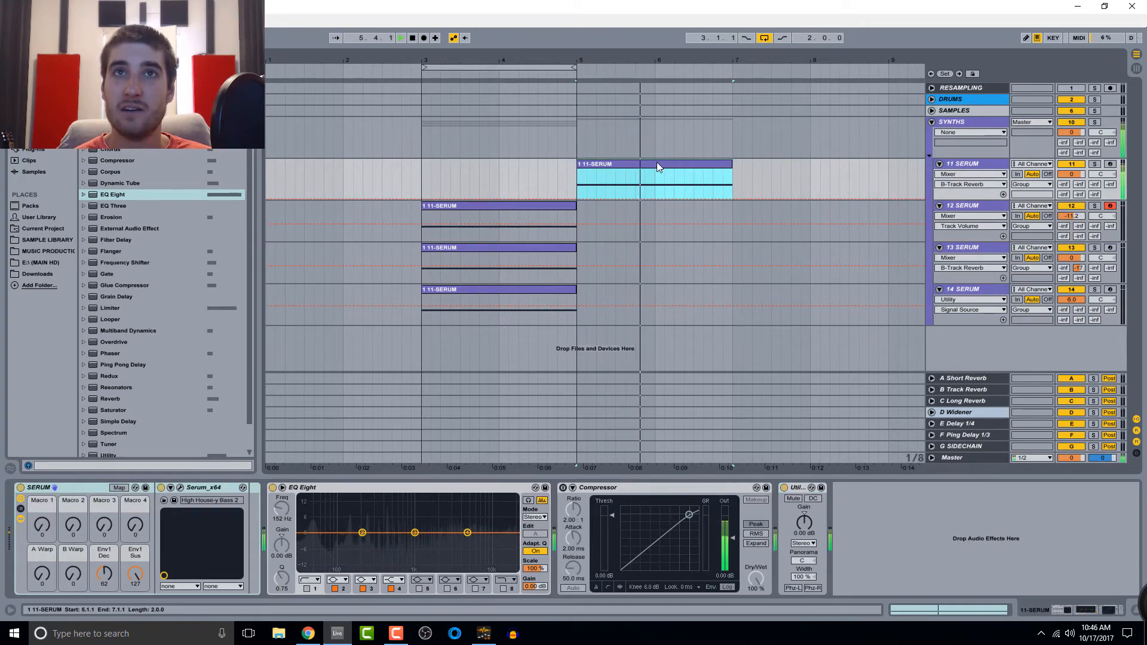
click(525, 206)
key(space)
key(space)
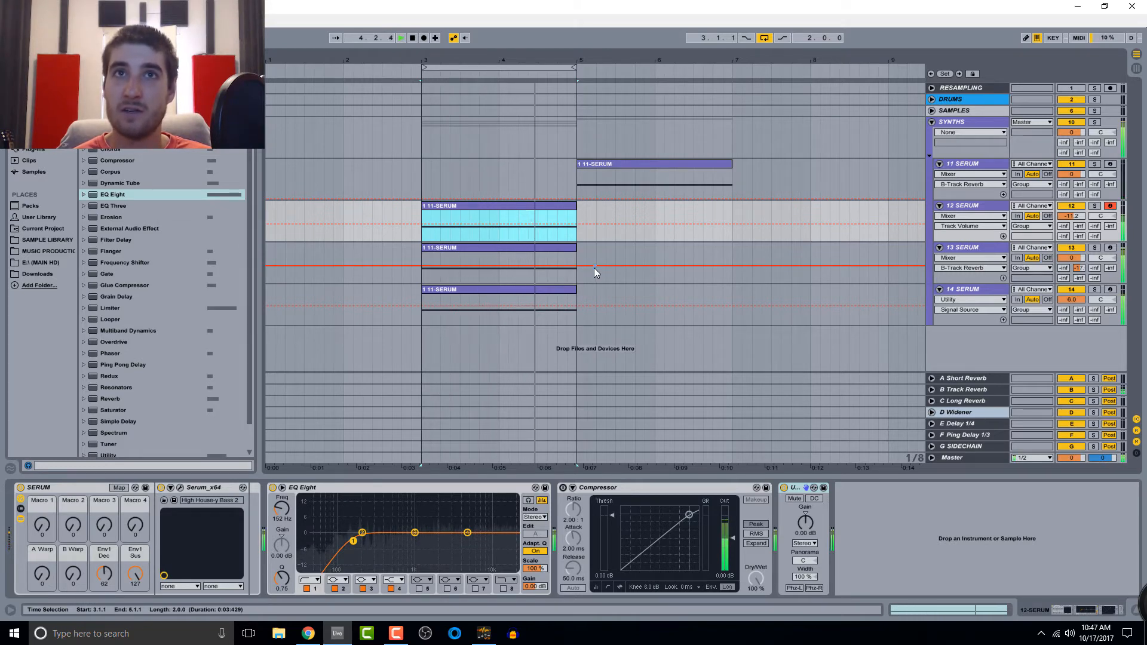
key(space)
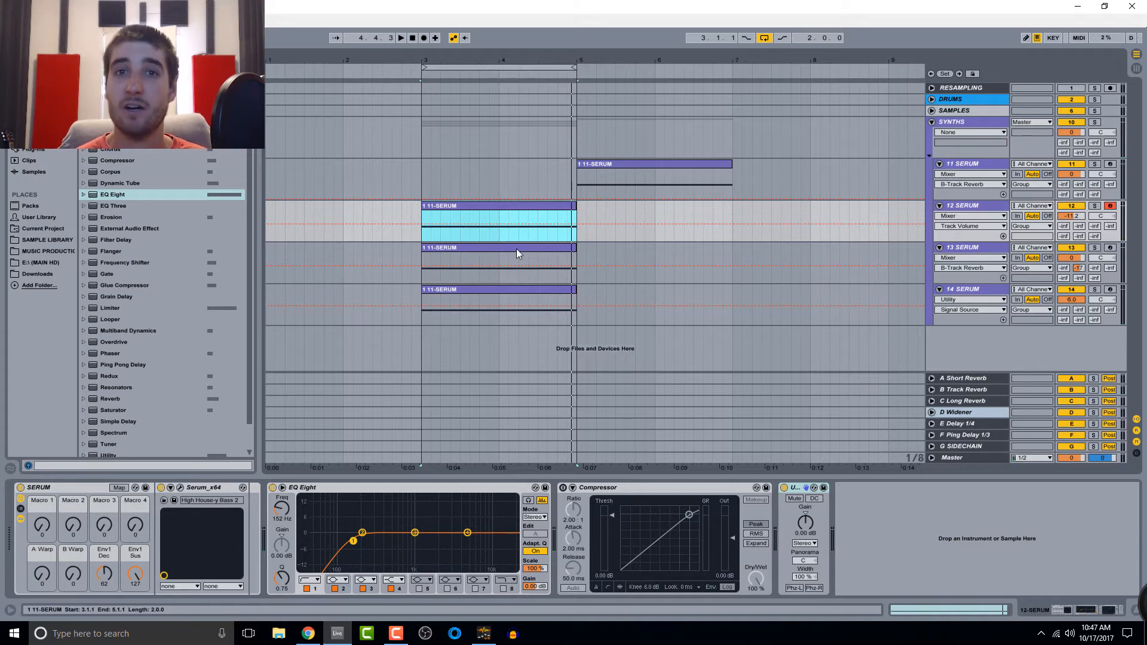
- Show the 12 SERUM track's devices and the chain list of its SERUM rack, and close the device view
double_click(979, 202)
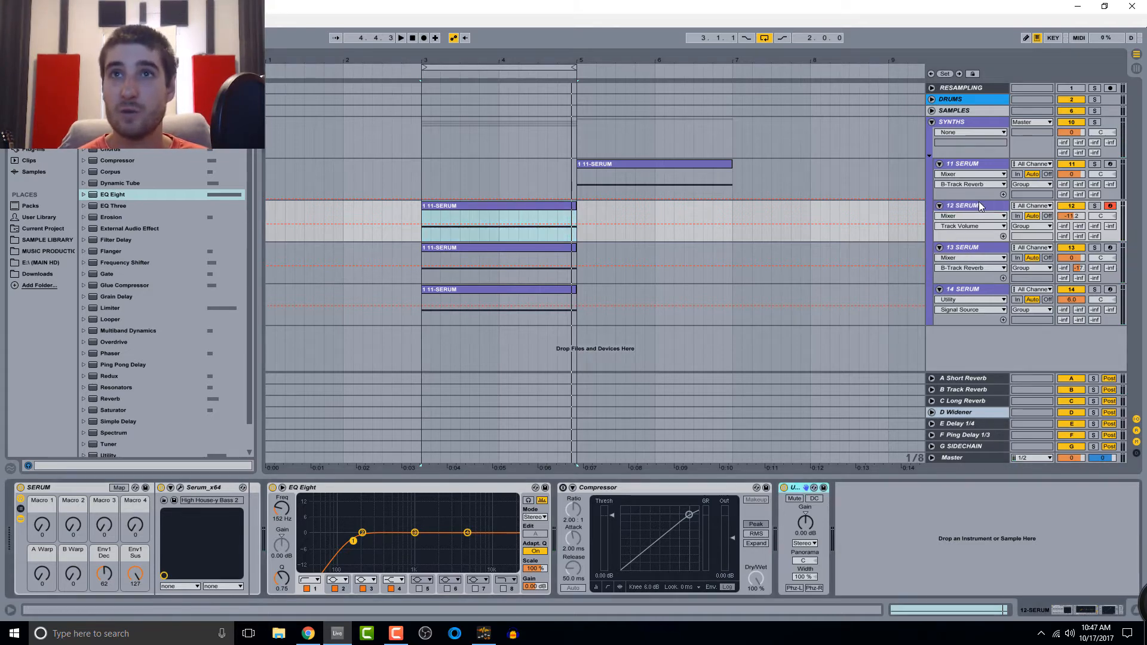
click(22, 509)
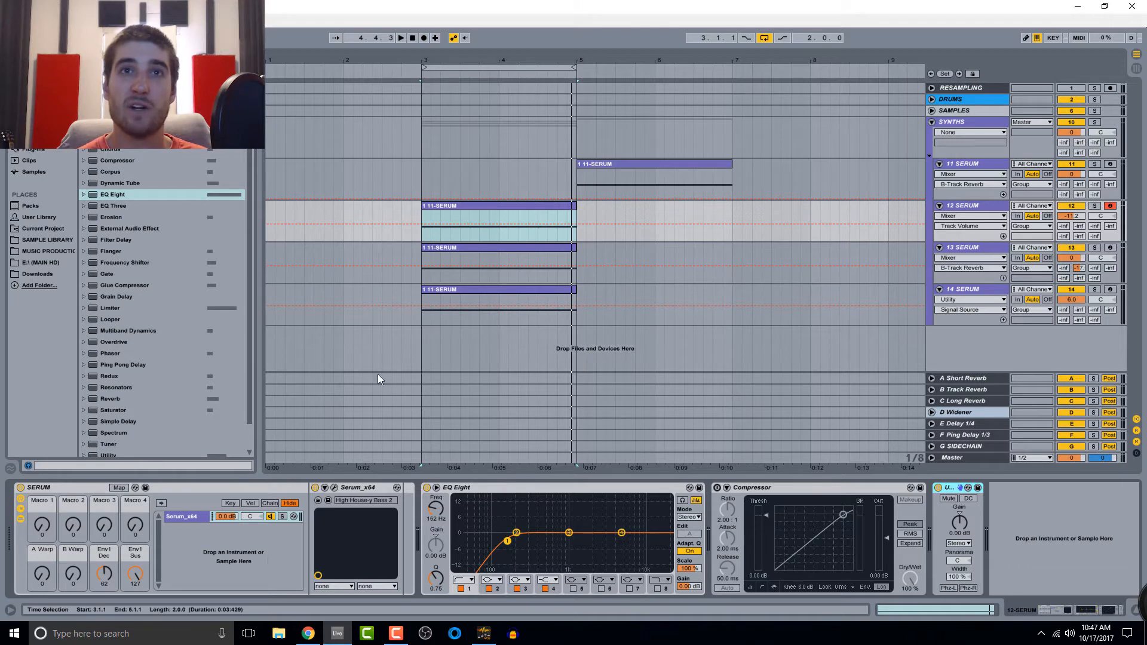
double_click(453, 479)
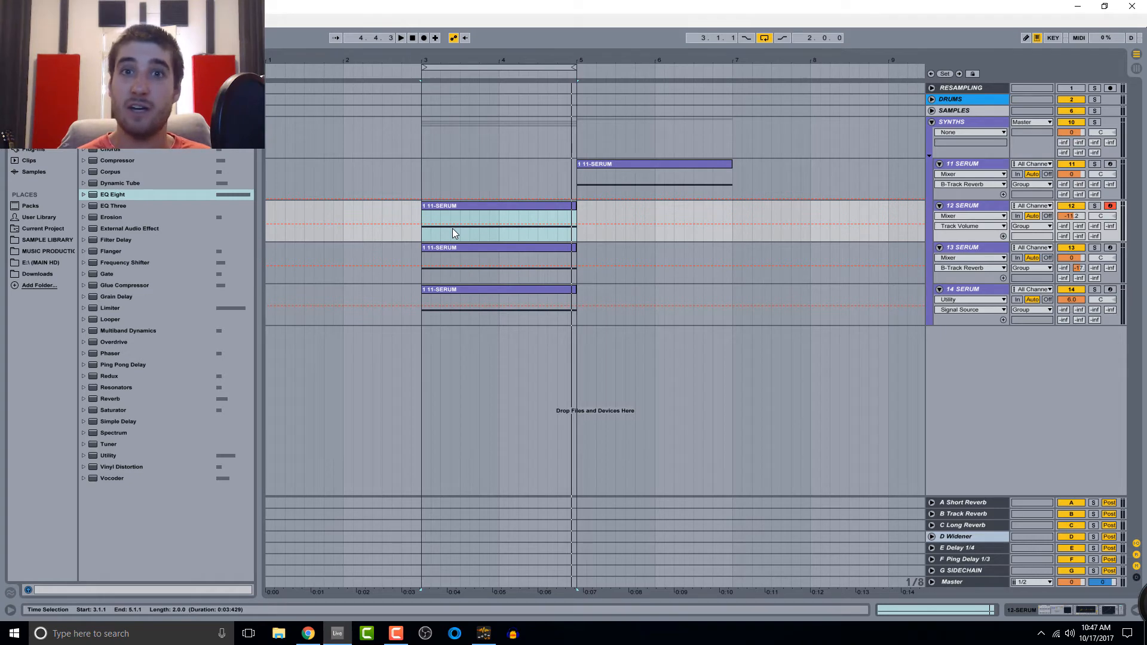
- Replay the clip on 11 SERUM and the stacked clips at bar 3 for another quick comparison
click(632, 161)
key(space)
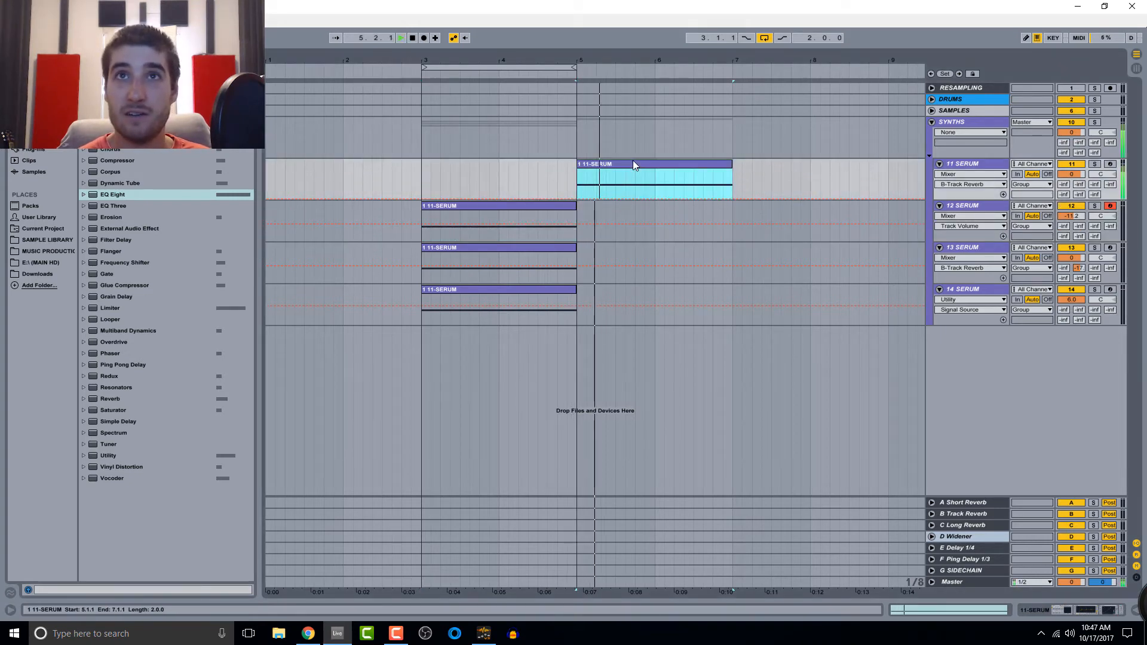
key(space)
click(527, 206)
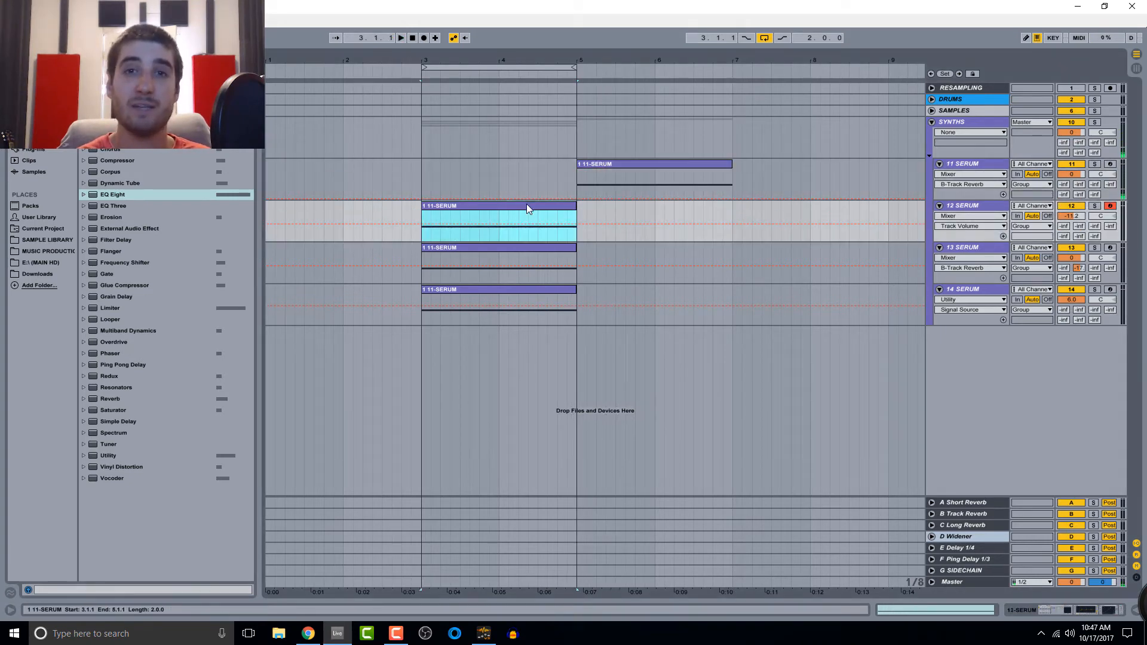
key(space)
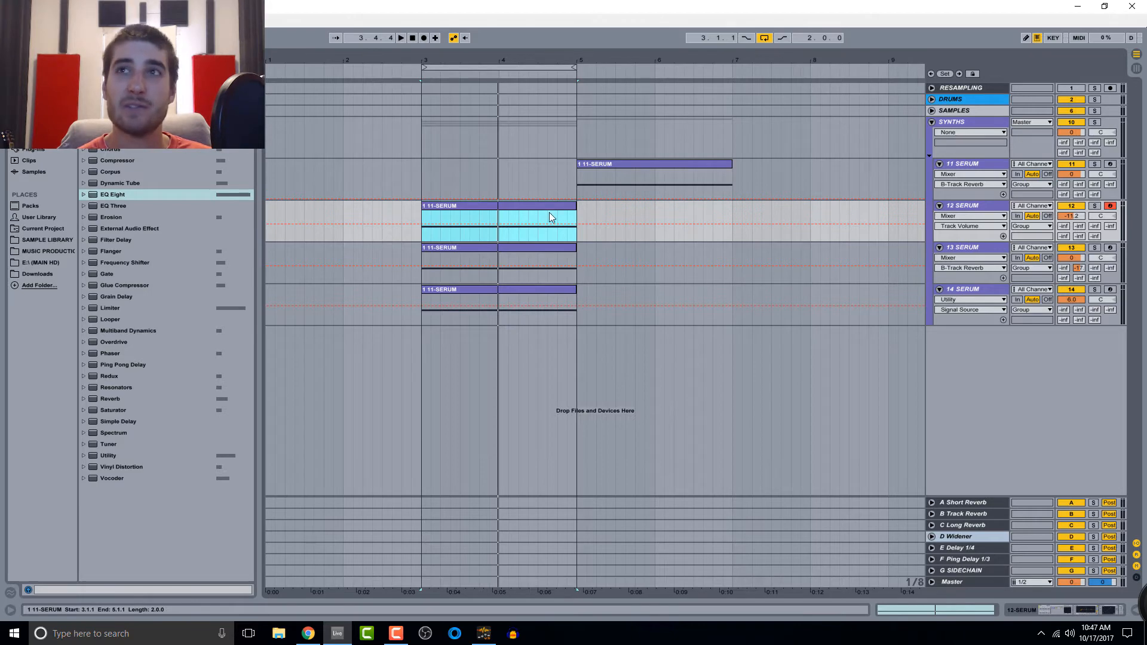
- Load the LD Brutality [FN] lead preset into the 11 SERUM track's Serum and close the plugin window
double_click(962, 208)
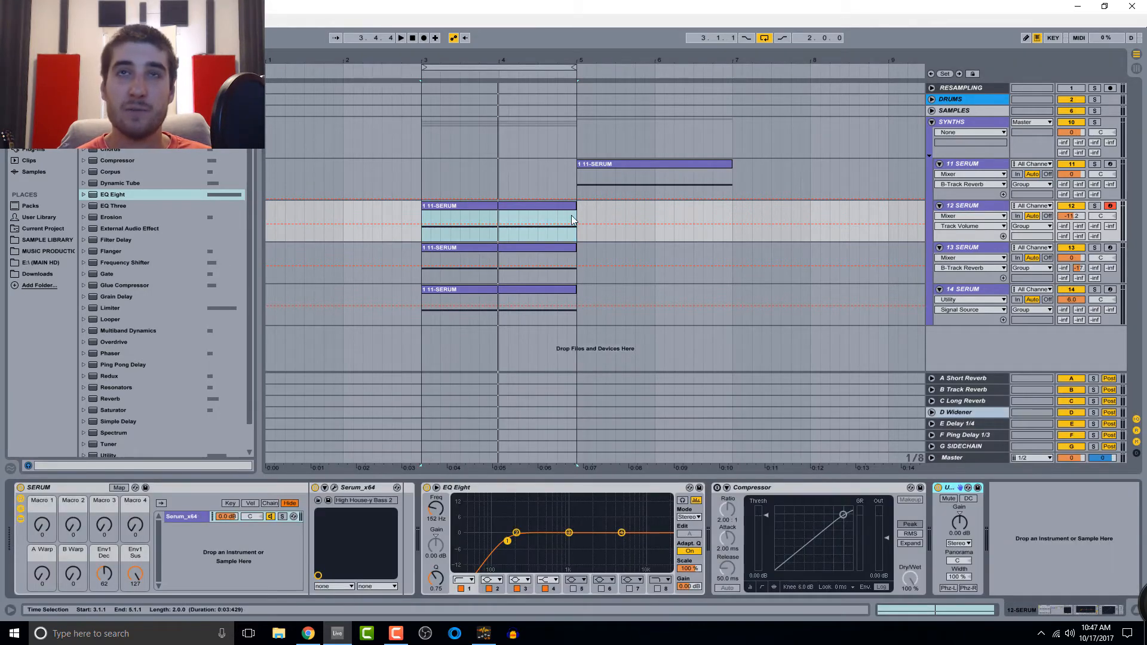
click(635, 174)
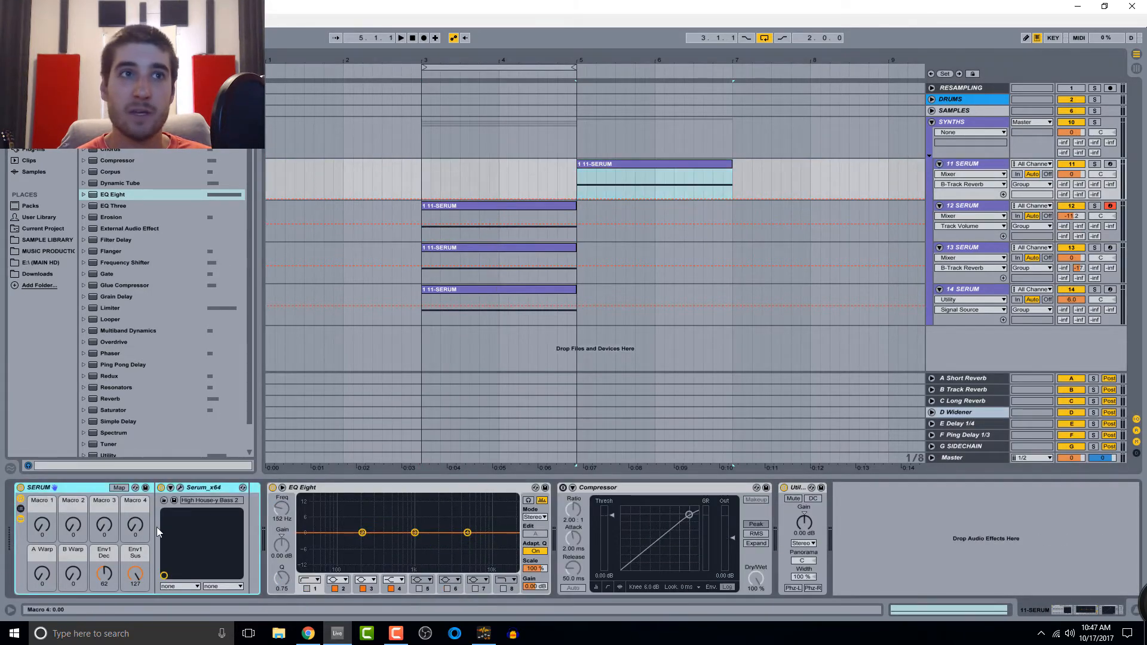
click(179, 489)
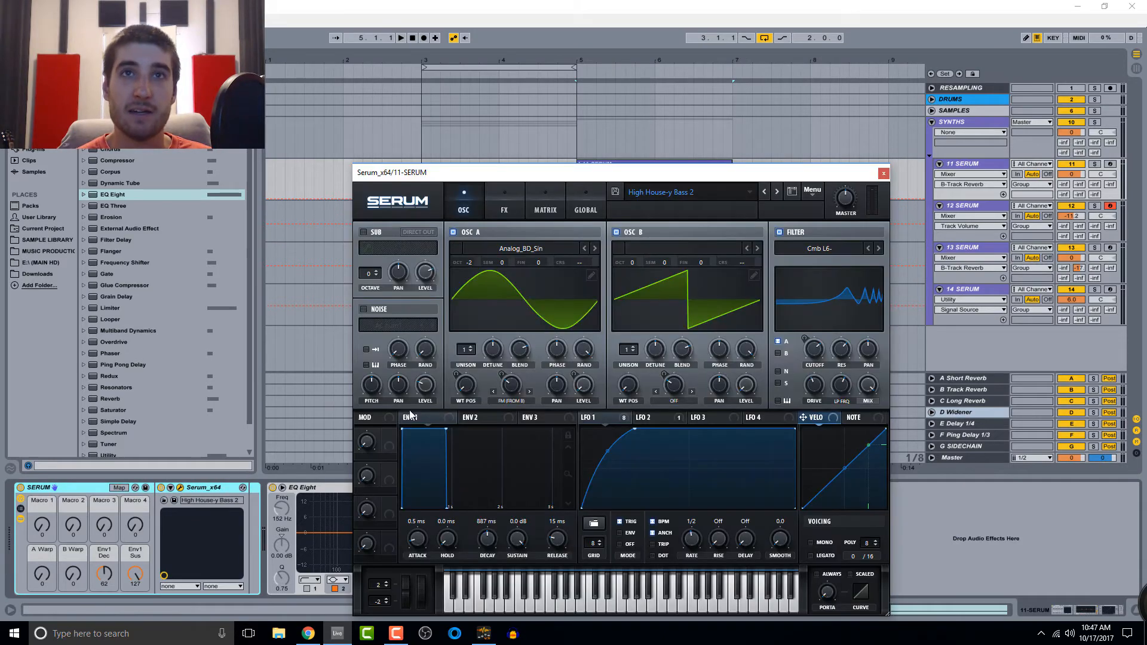
click(660, 192)
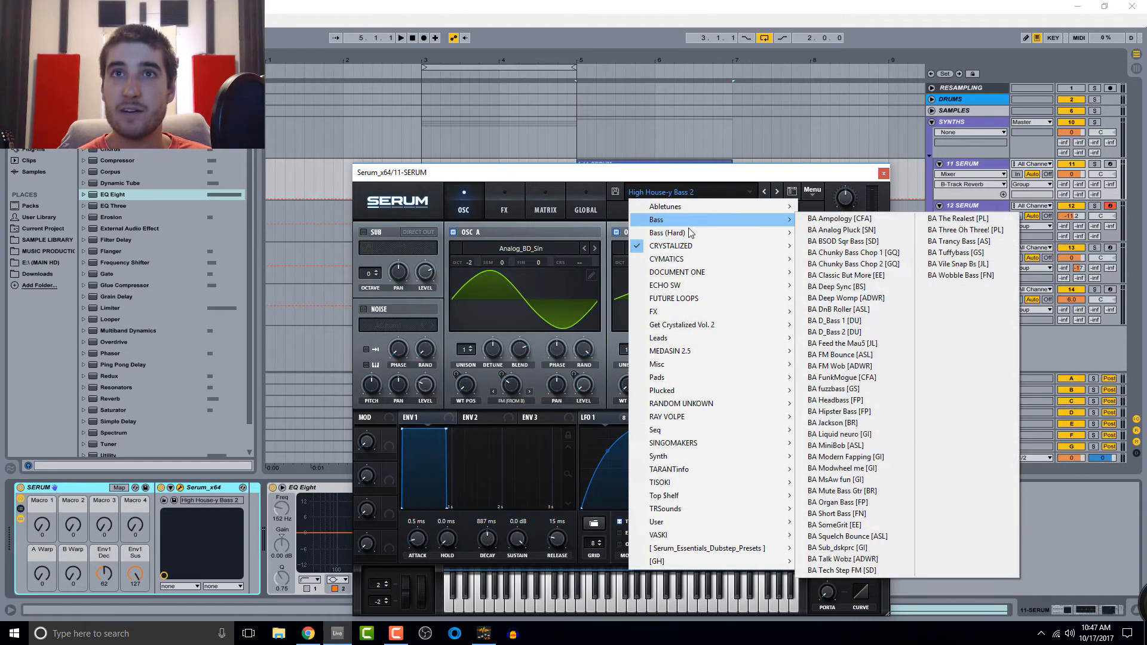
mouse_move(702, 340)
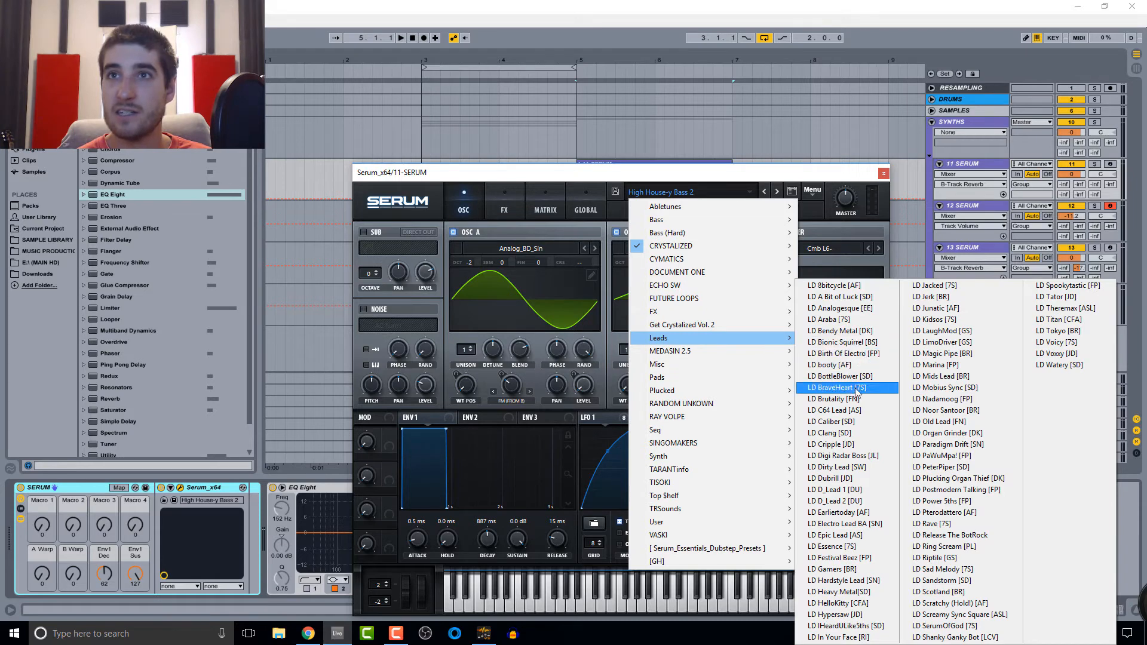
click(854, 399)
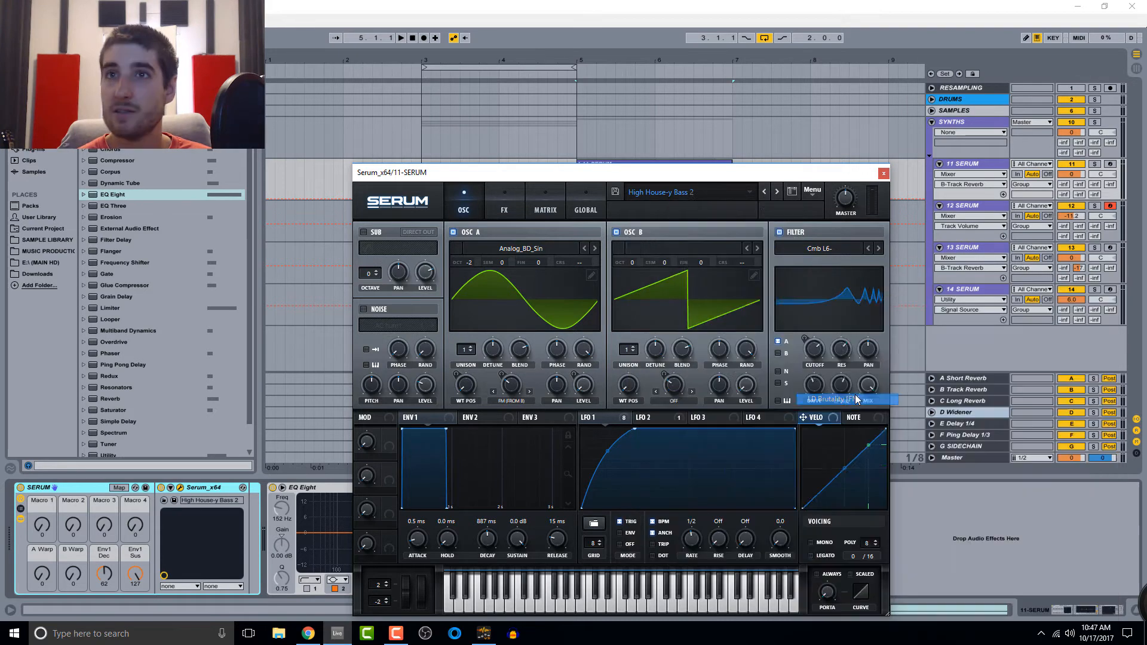
click(883, 174)
- Transpose the note in the 11 SERUM clip up one octave to G3 and audition it
double_click(626, 161)
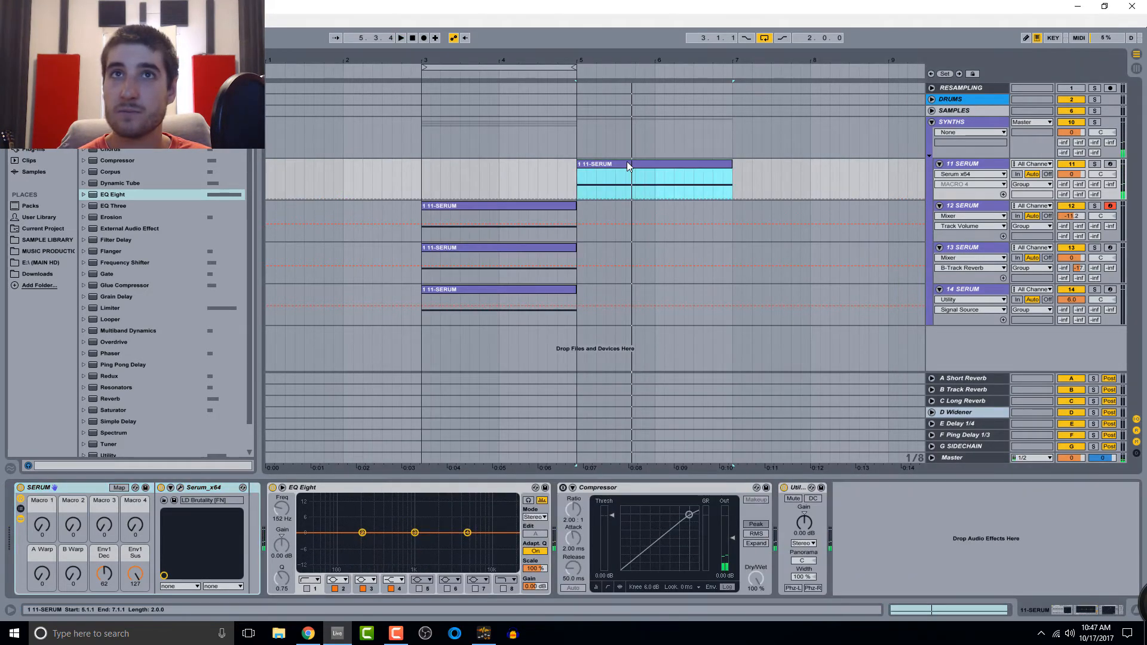
drag(279, 421, 286, 356)
click(288, 335)
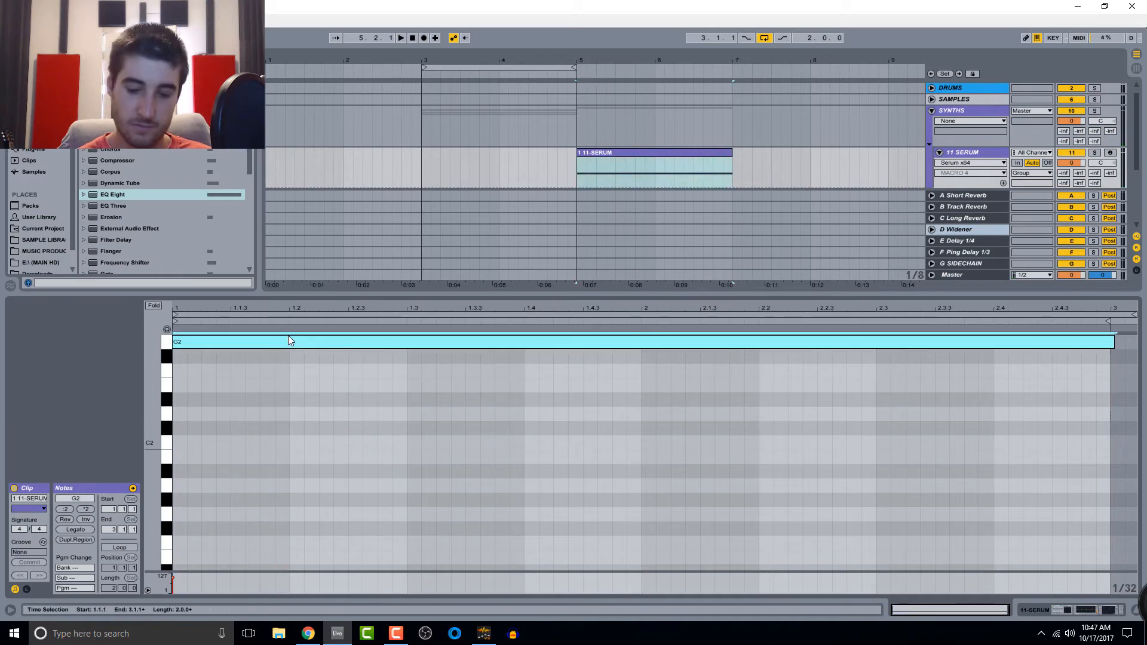
key(shift+Up)
key(space)
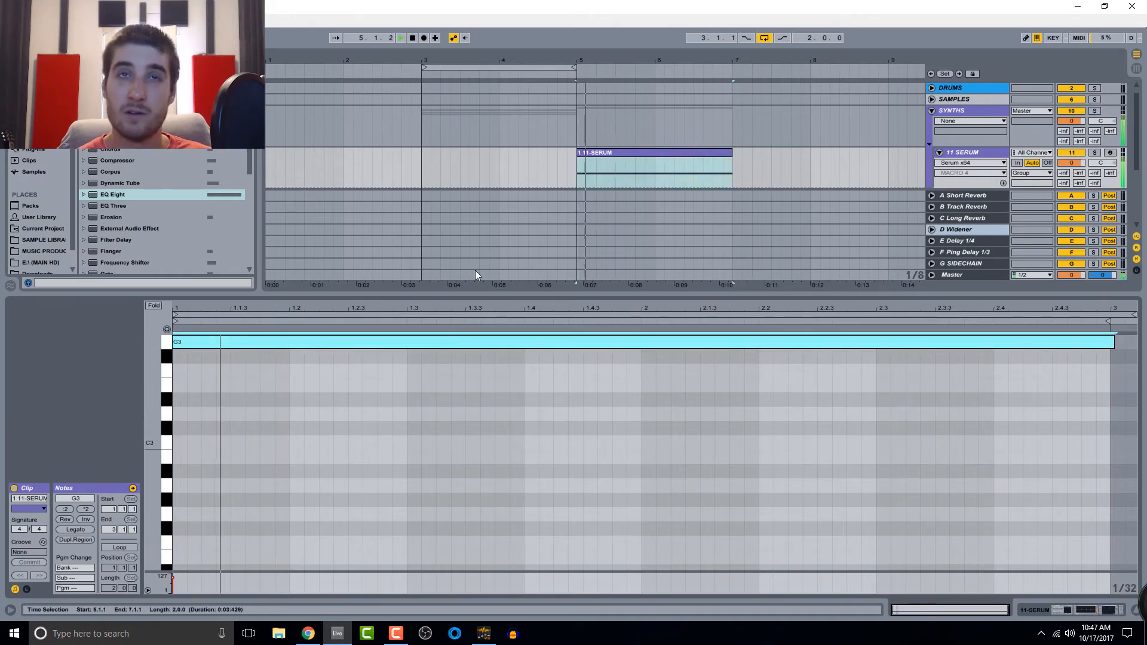
key(space)
double_click(534, 291)
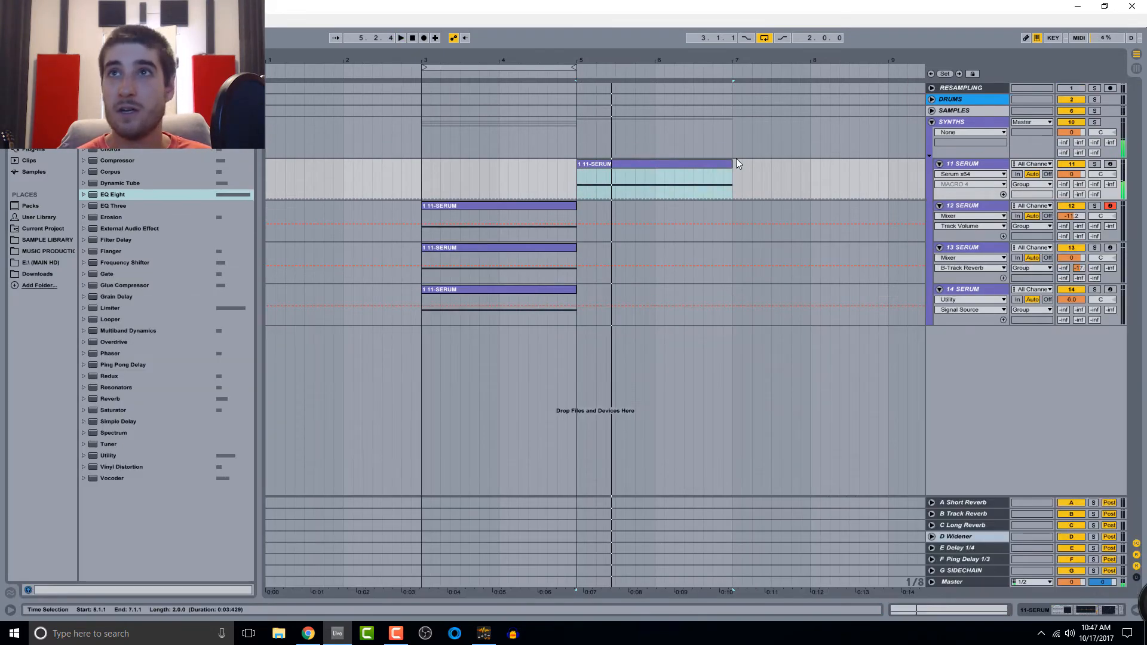
- Delete the 12, 13 and 14 SERUM layer tracks, keeping only 11 SERUM in the SYNTHS group
click(969, 152)
click(963, 206)
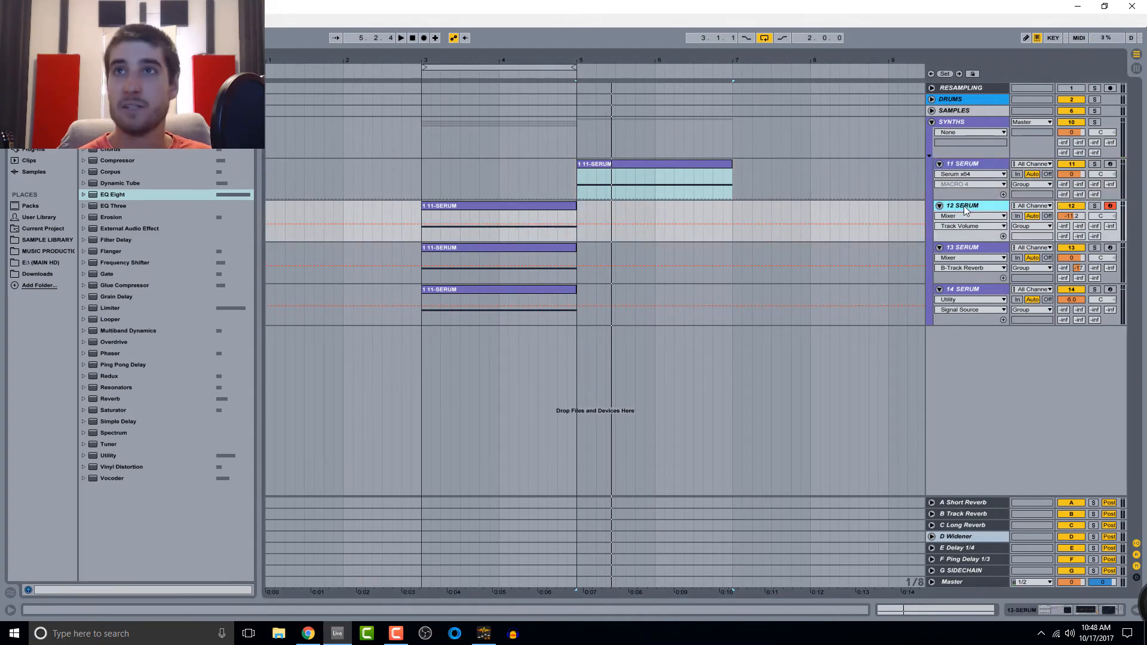
key(Delete)
key(Delete)
key(Delete)
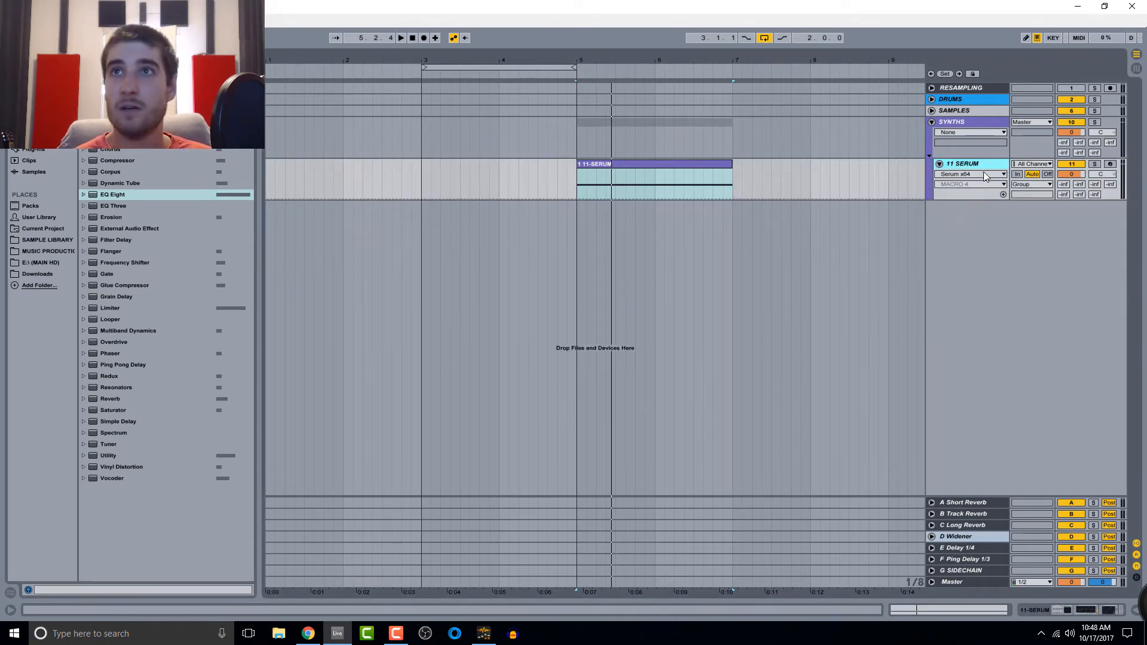
- Duplicate the 11 SERUM track three times and move the three copies' clips back to start at bar 3
key(ctrl+d)
key(ctrl+d)
key(ctrl+d)
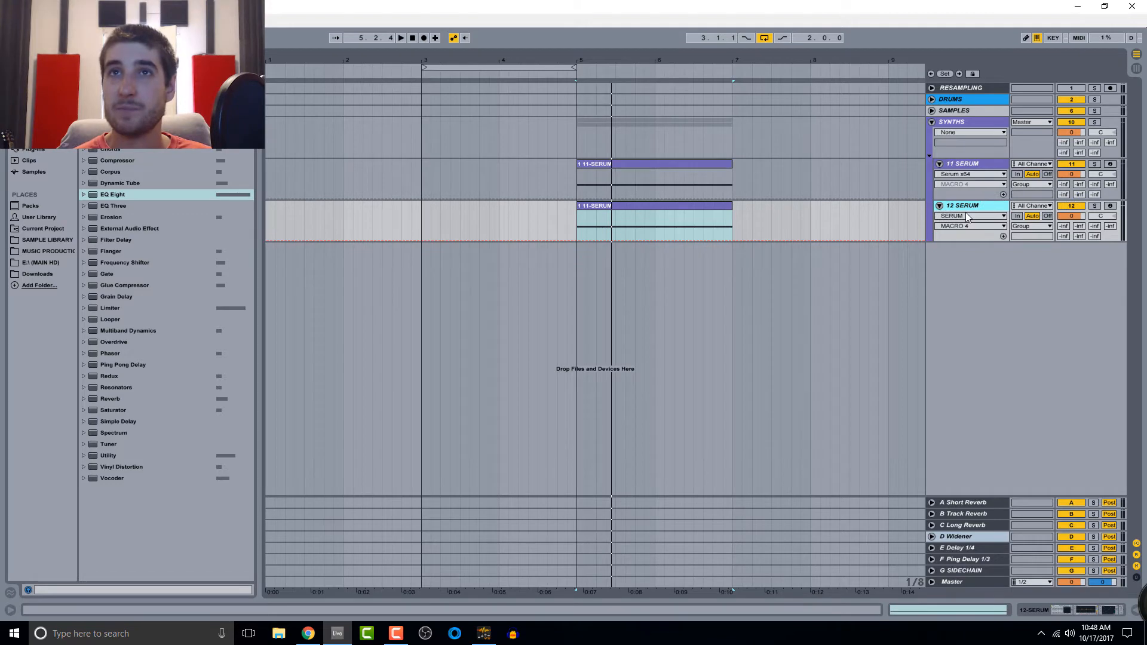
click(668, 207)
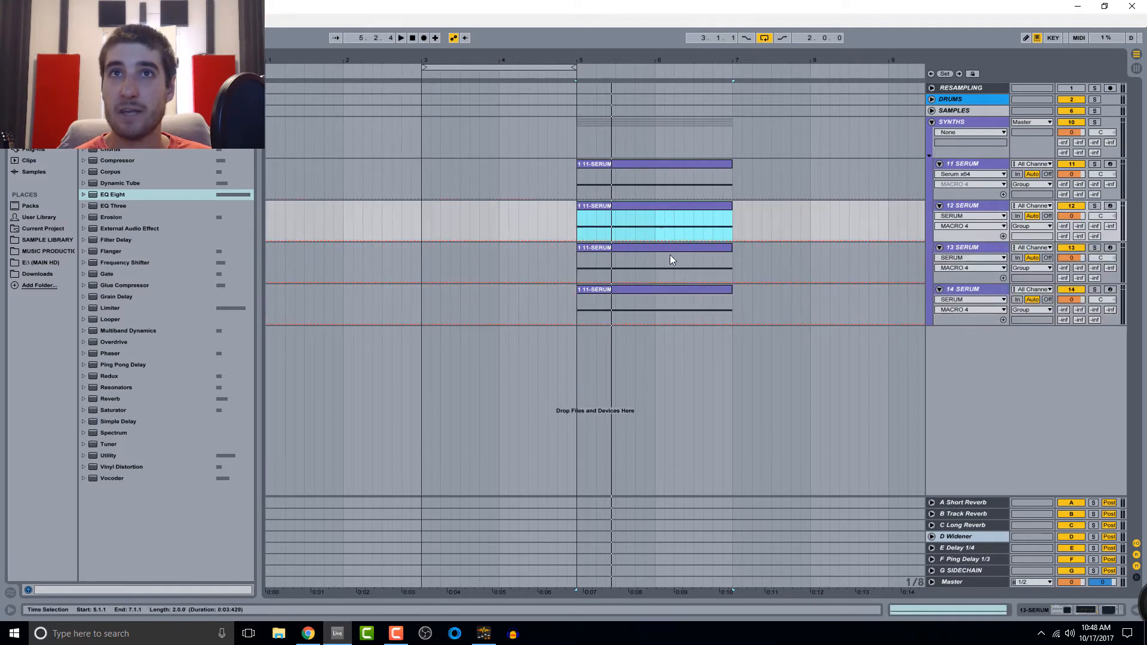
shift+click(678, 289)
drag(696, 290, 549, 300)
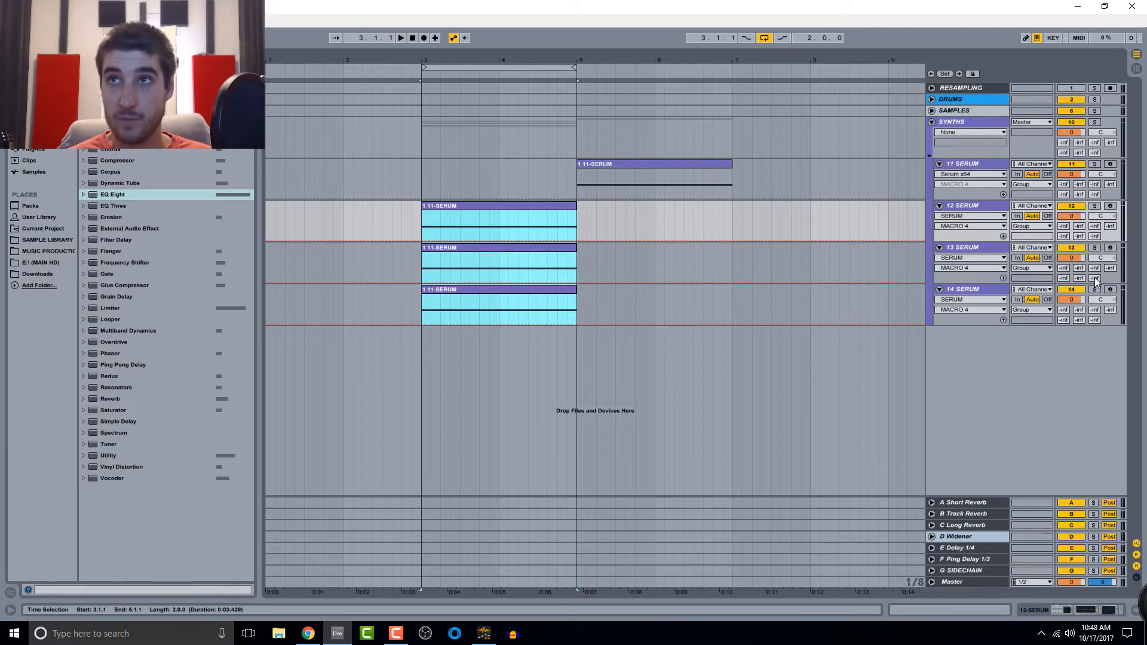
- Pan the 12 SERUM track to 50R and the 13 SERUM track to 50L
click(1100, 215)
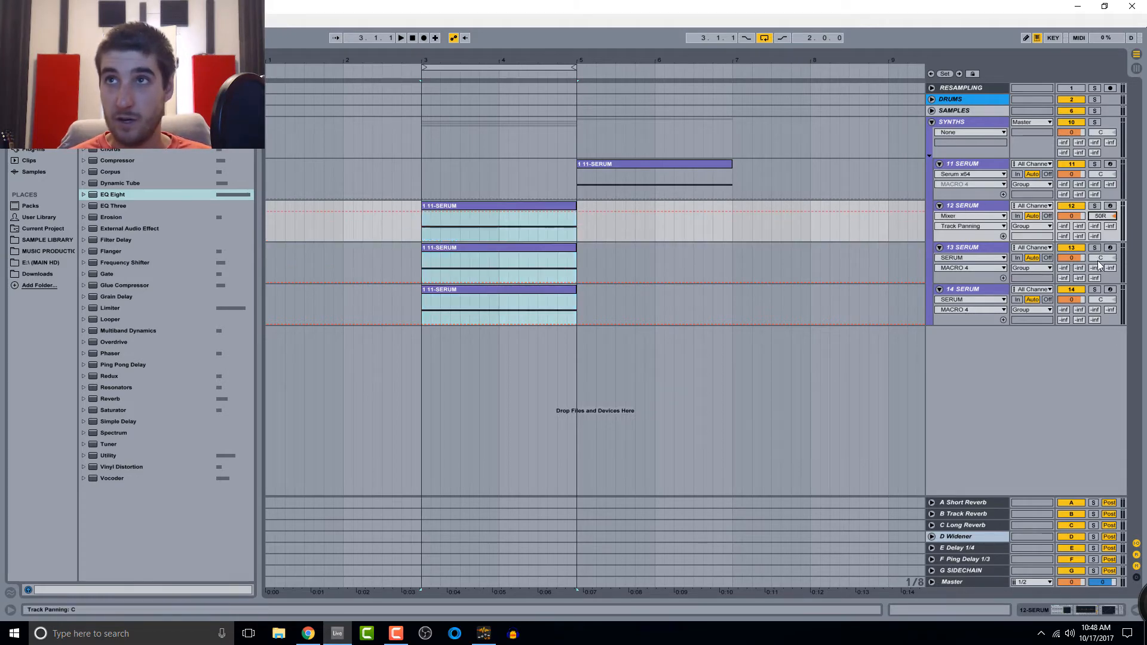
drag(1099, 259, 1099, 287)
- Set the signal source of the 14 SERUM track's Utility to Right
double_click(977, 287)
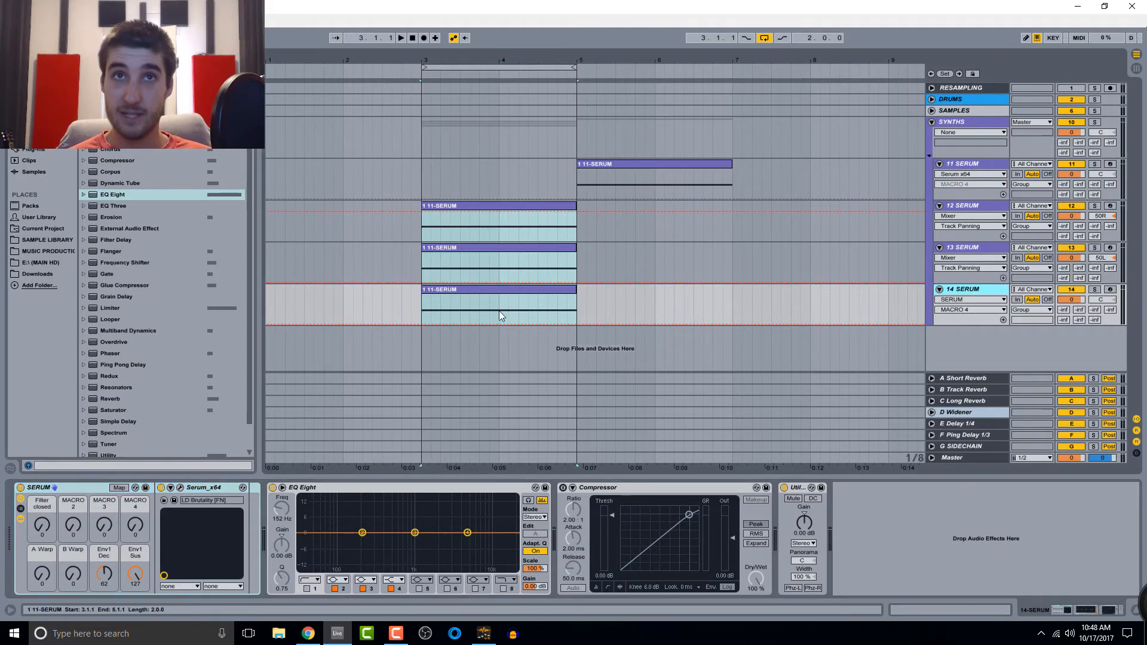
click(802, 561)
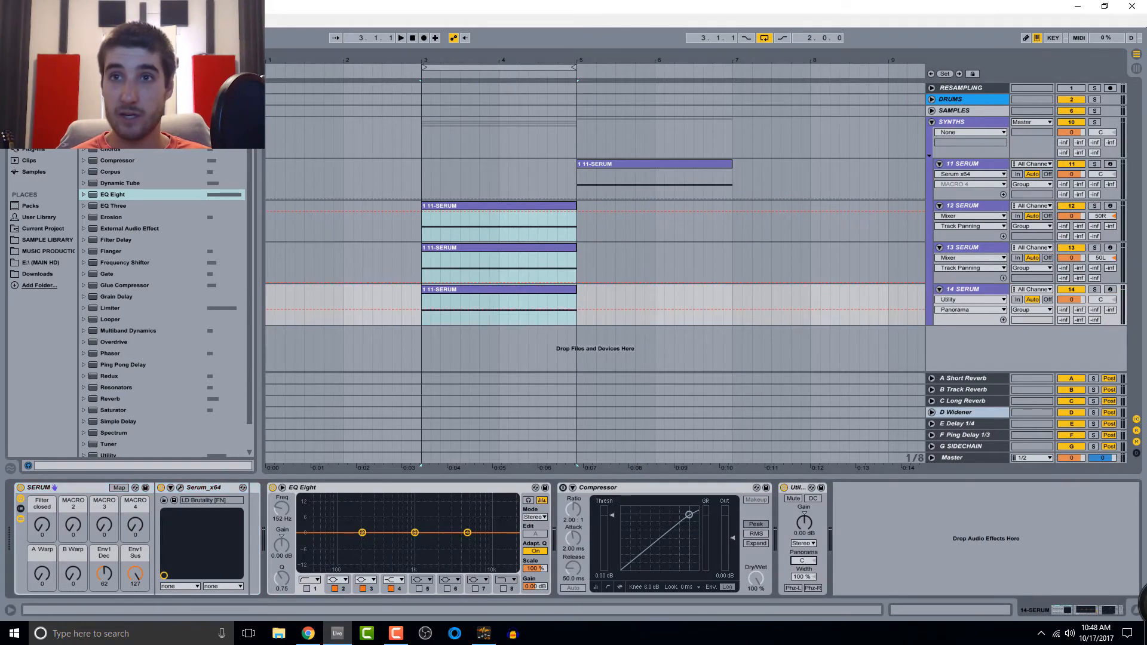
click(807, 544)
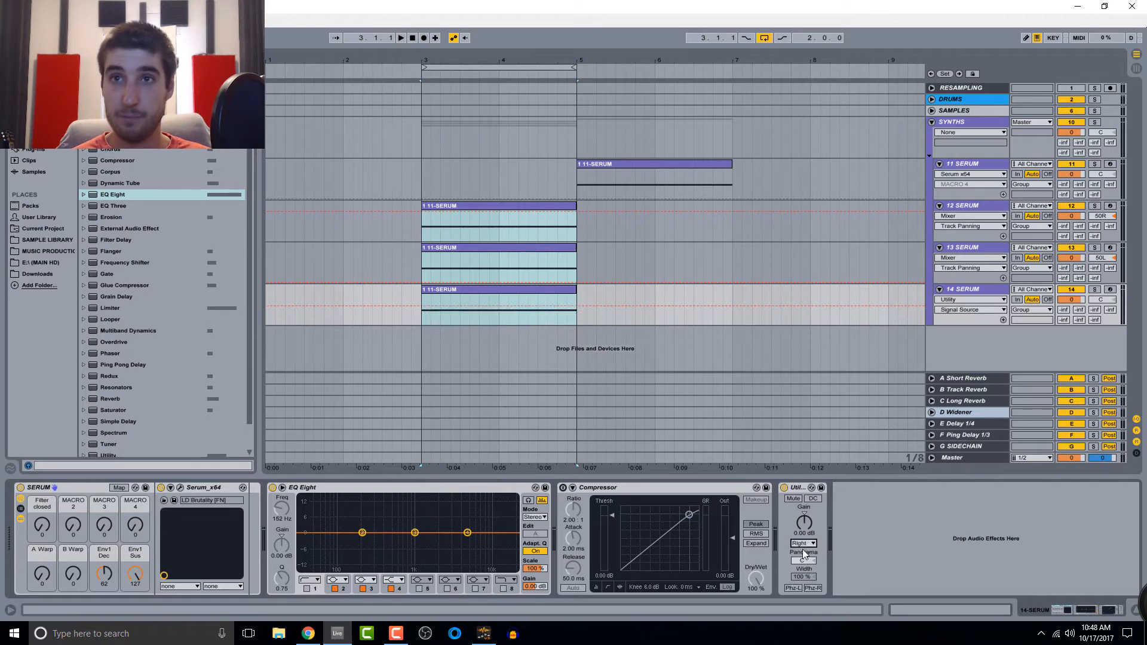
click(804, 543)
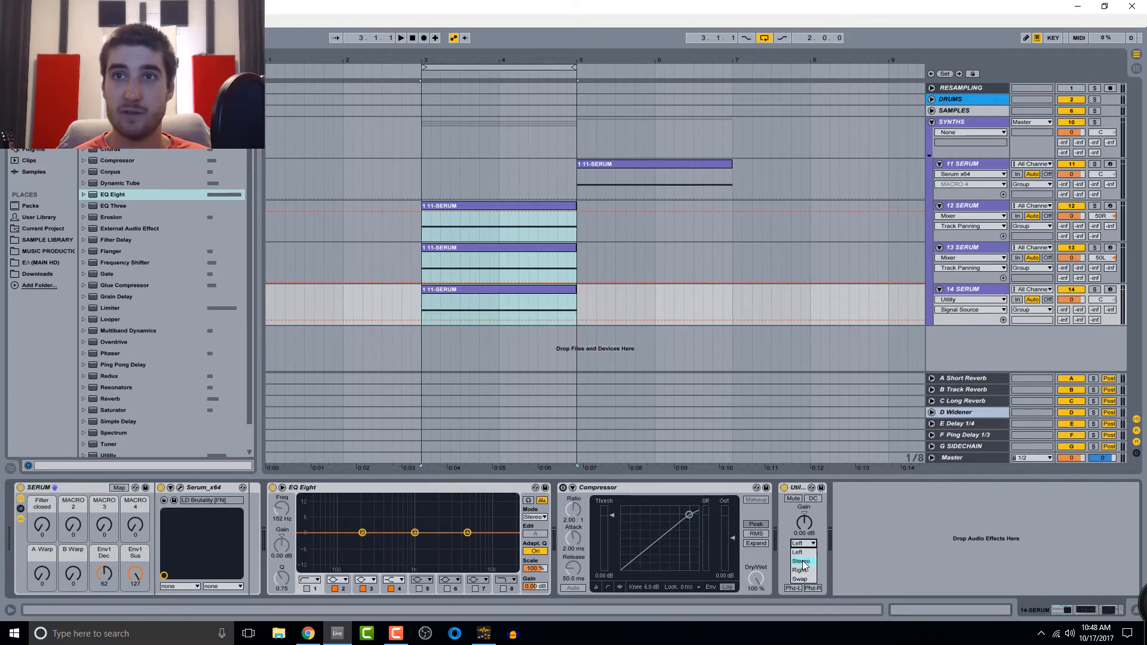
click(801, 571)
- Play the panned layers at bar 3 and the single 11 SERUM lead at bar 5 to compare their stereo sound
click(492, 290)
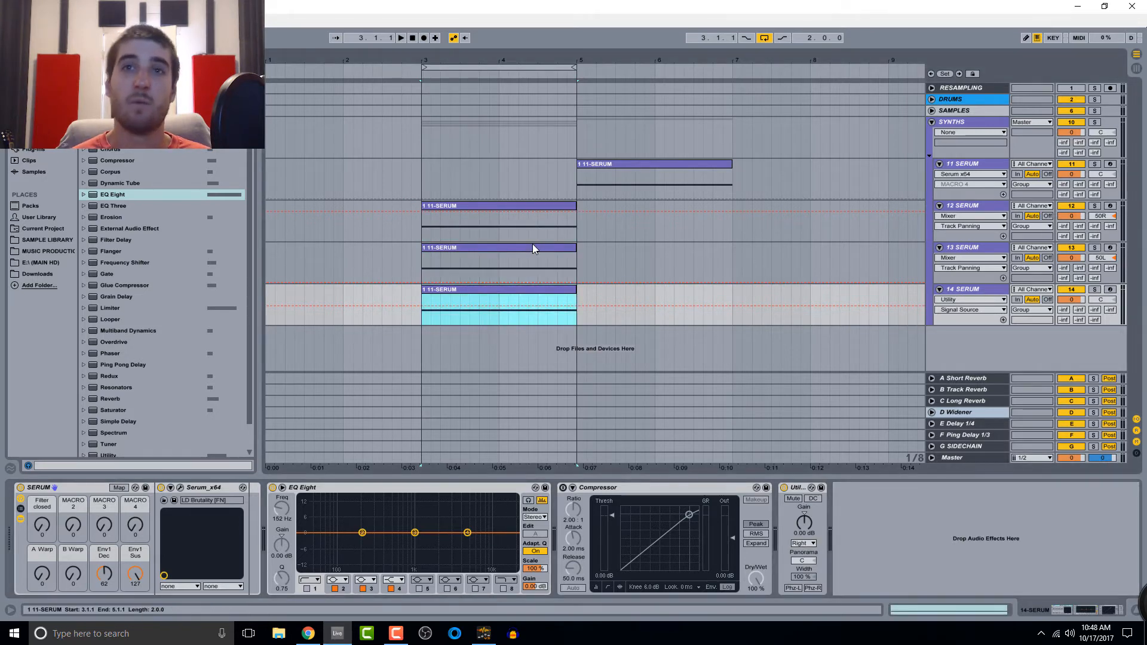
click(487, 207)
key(space)
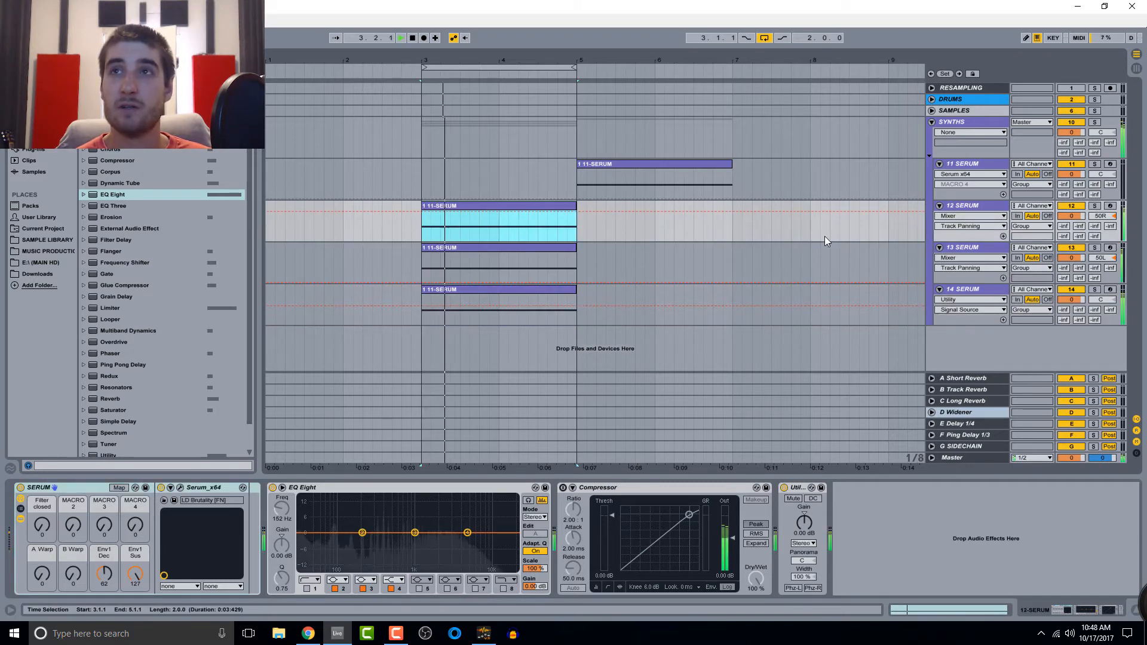
click(669, 164)
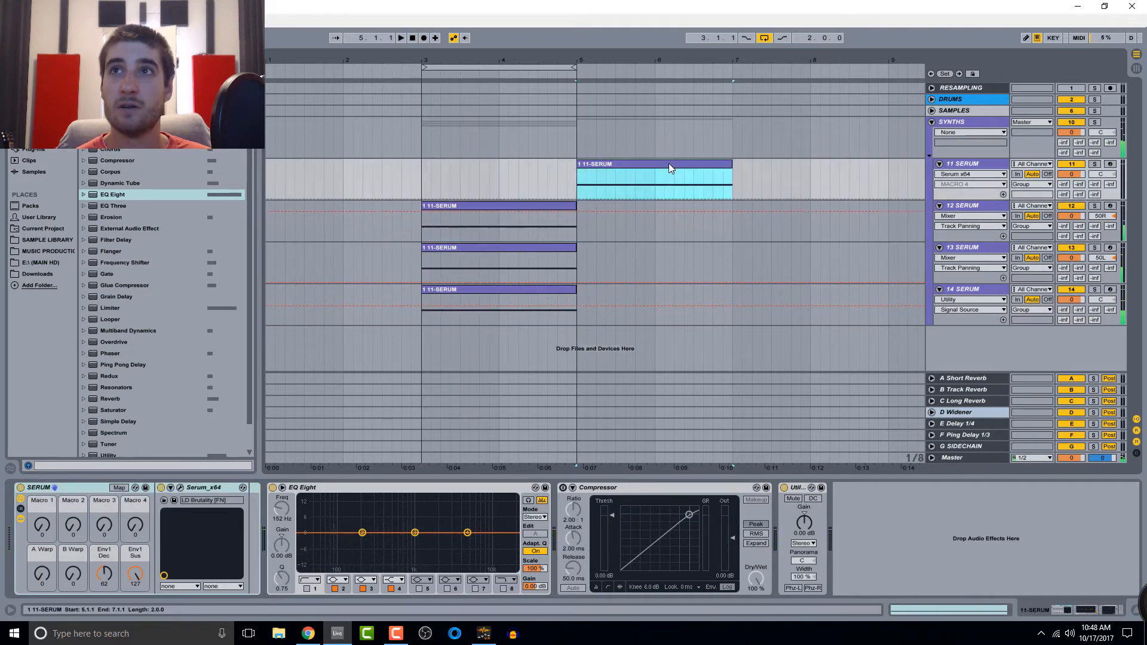
click(550, 205)
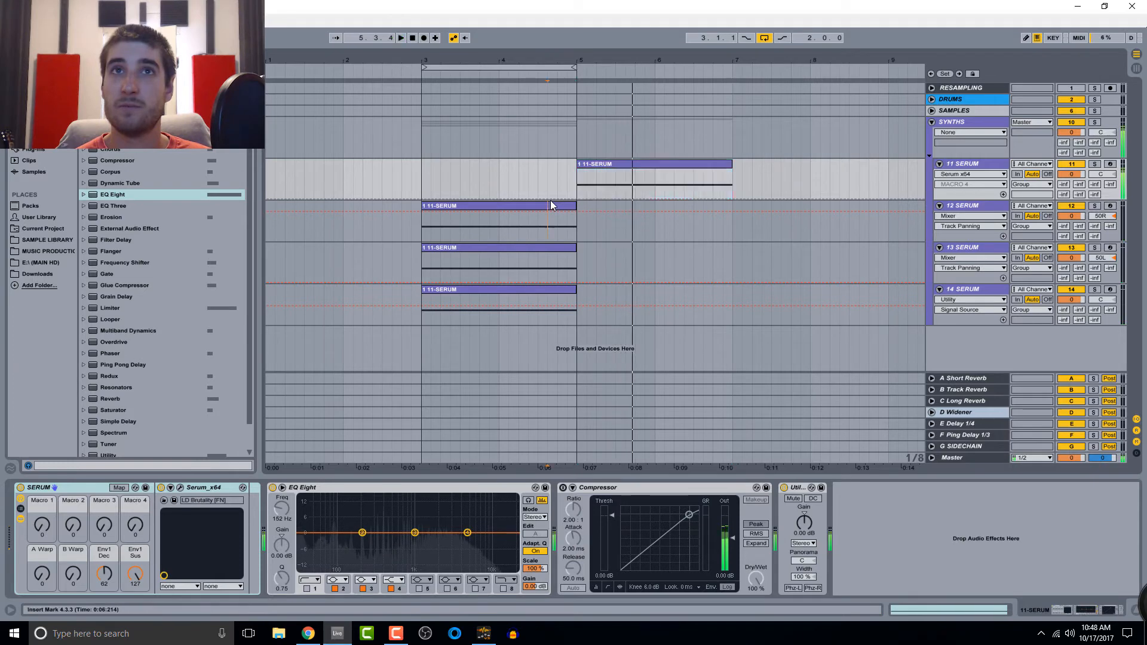
- Play the panned SERUM layers at bar 3, then select the single 11 SERUM clip and the 14 SERUM clip
key(space)
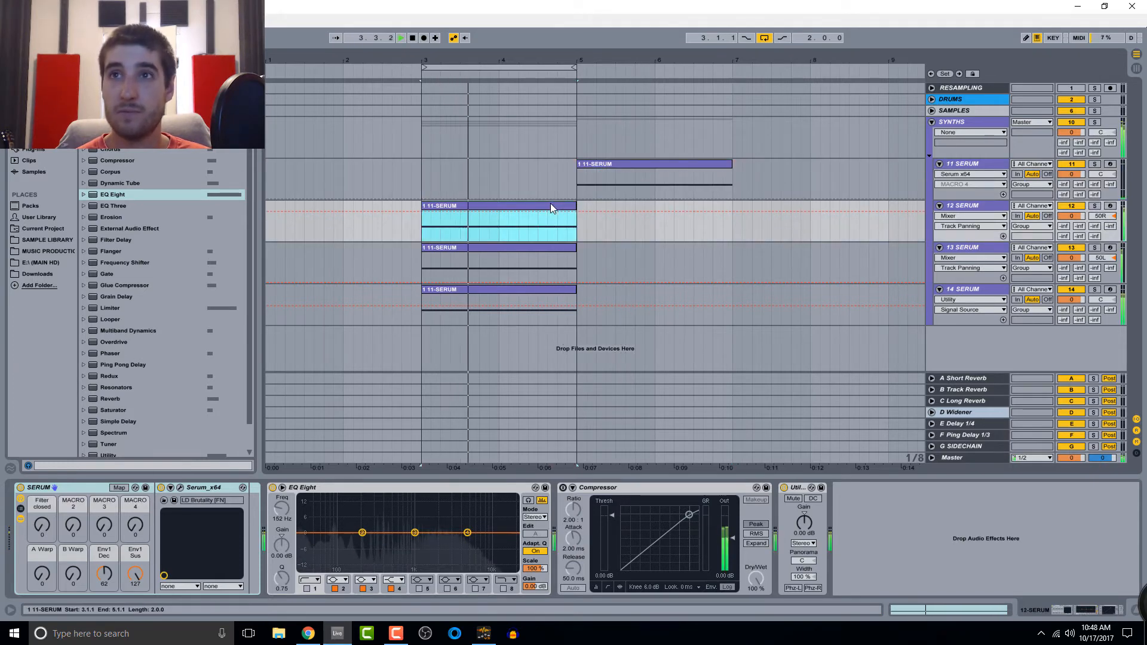
key(space)
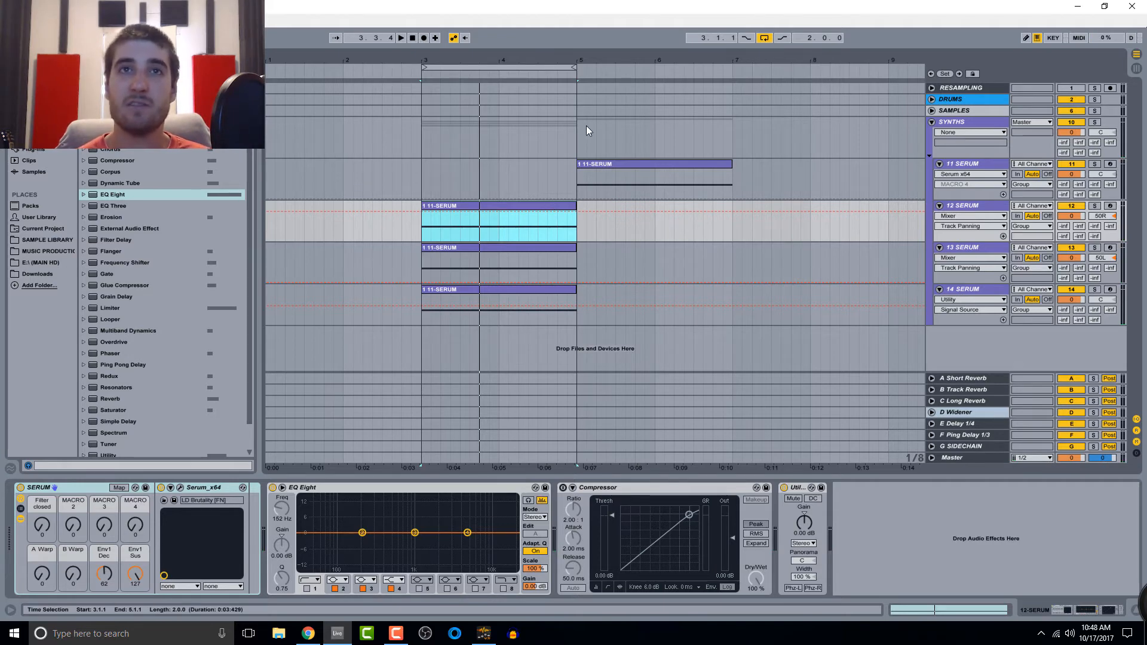
click(625, 163)
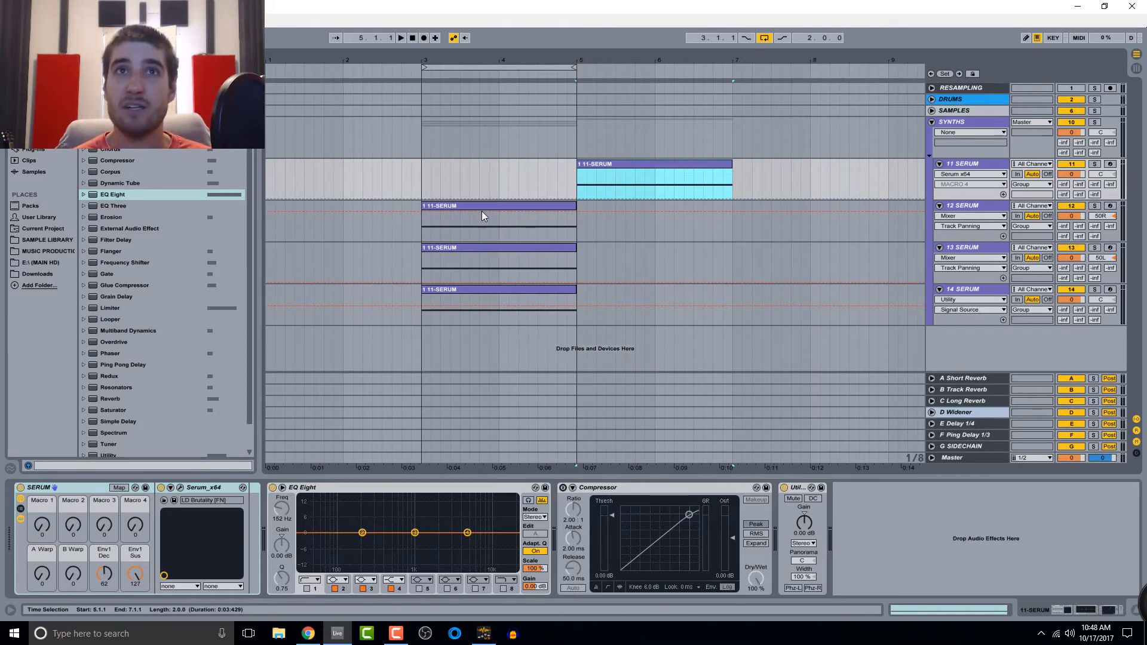
click(459, 289)
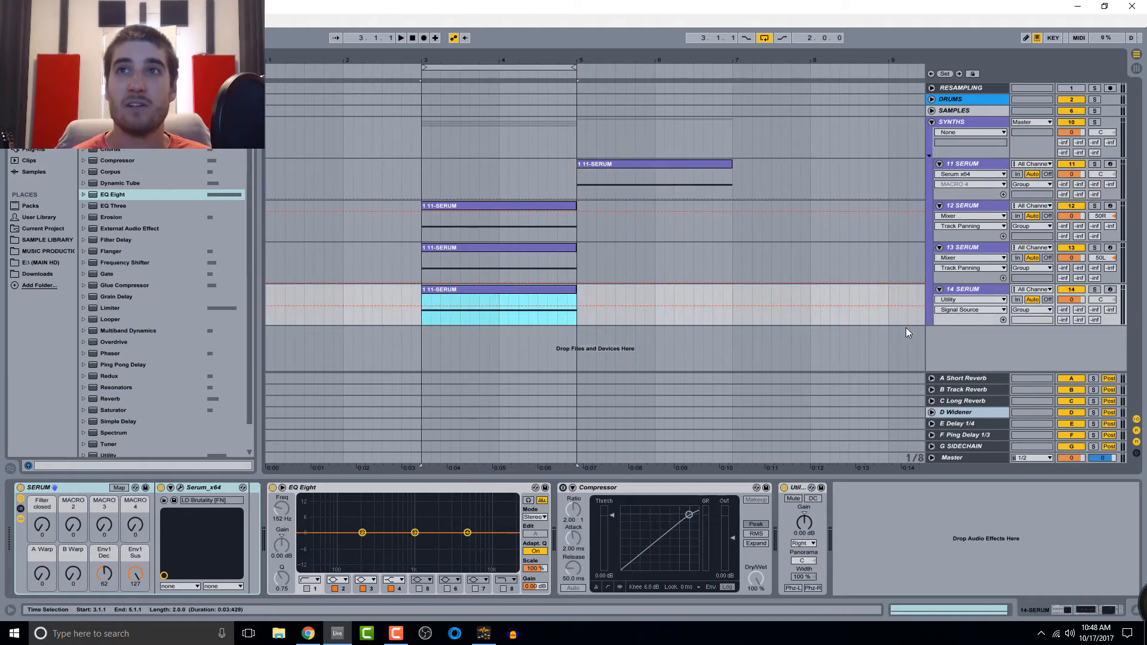
- Audition the 14 SERUM layer soloed from bar 3, then remove its solo
click(1094, 289)
key(space)
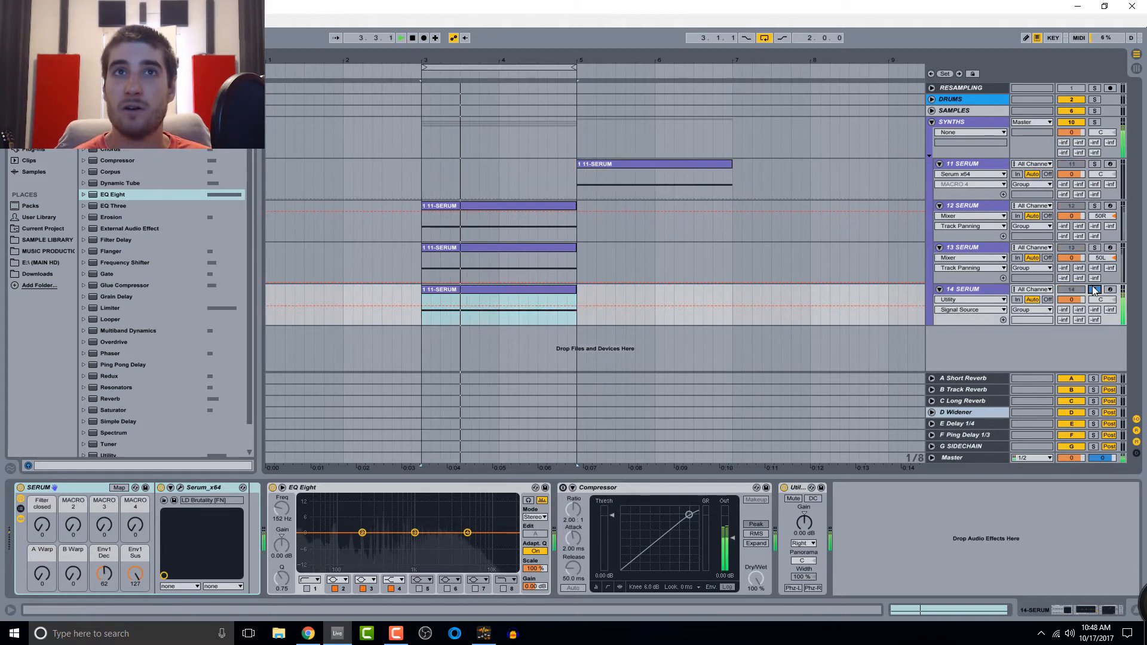
key(space)
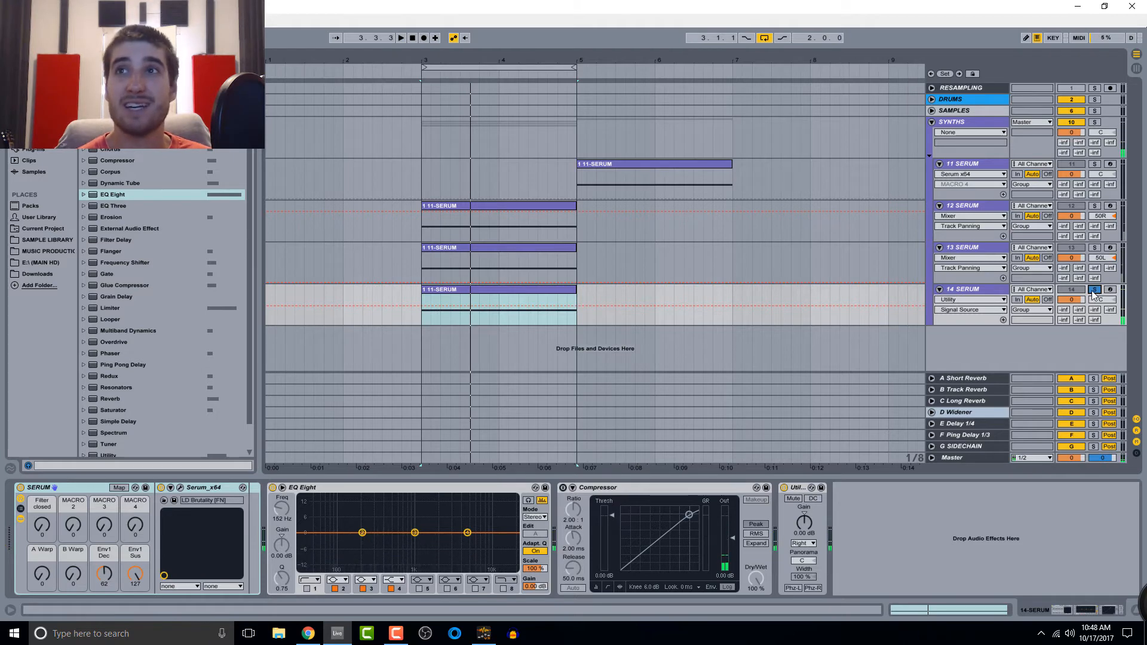
click(1095, 290)
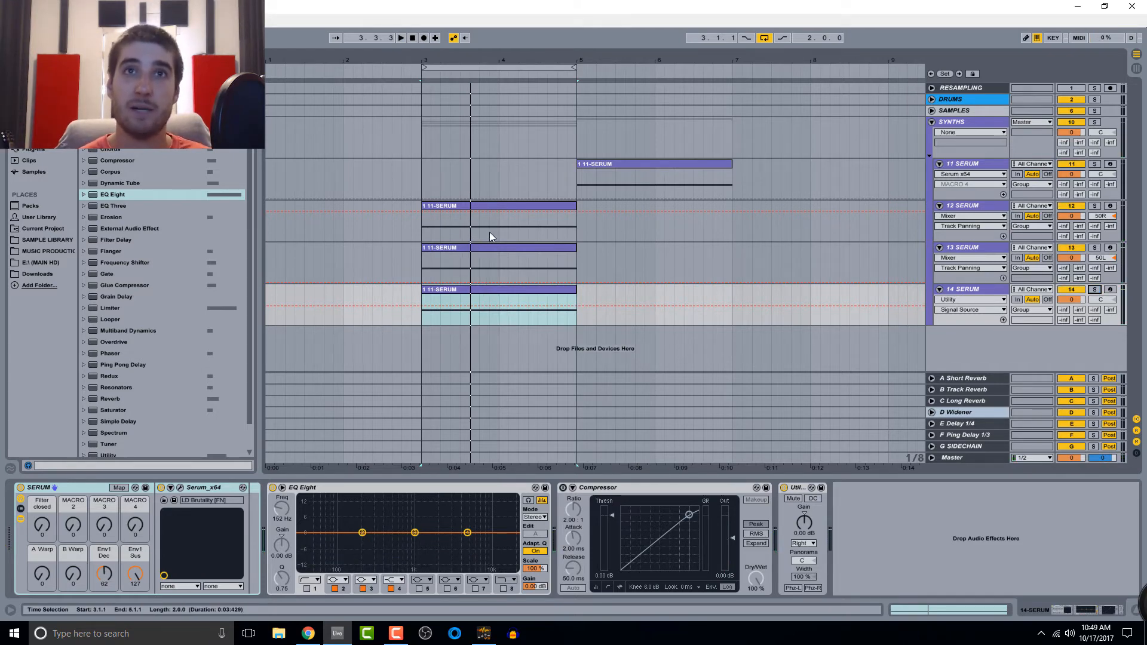
- Play all three layers from bar 3, then compare them with the 11 SERUM clip at bar 5
click(464, 205)
click(464, 205)
key(space)
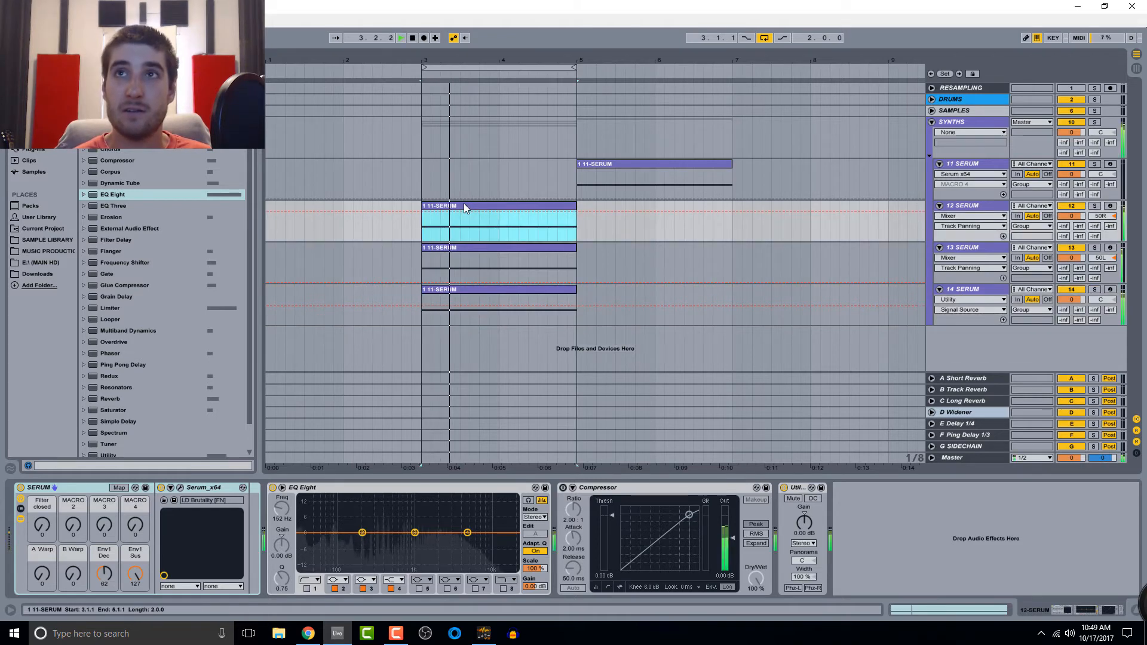
click(613, 165)
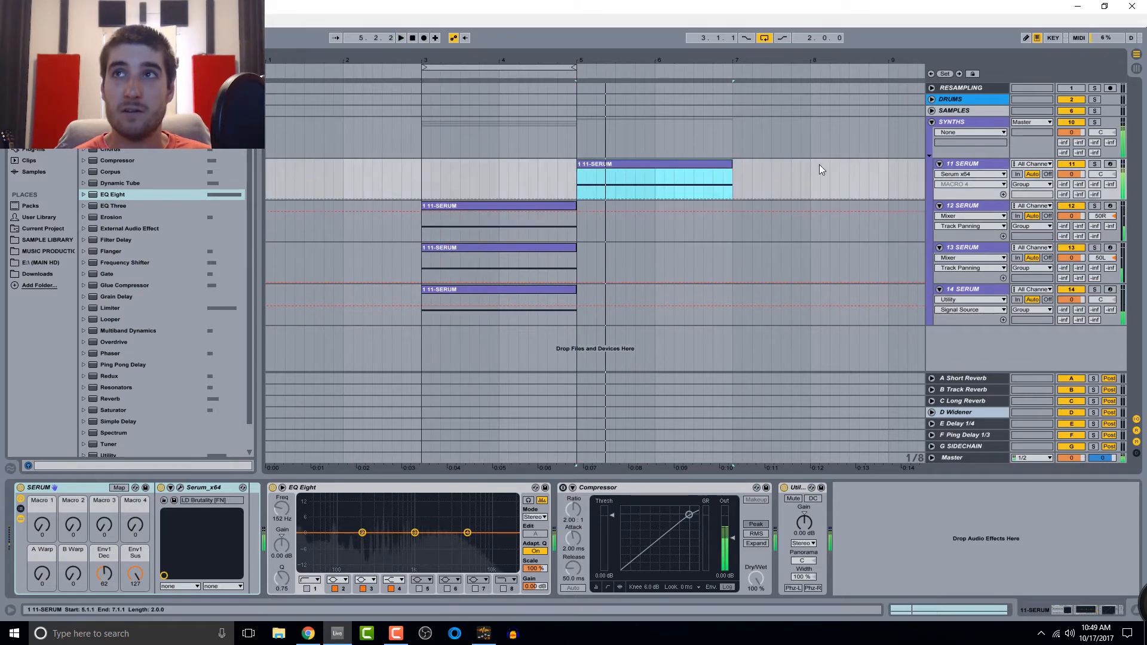
- Raise the 11 SERUM track volume to 6.0 dB and audition the panned layers with the SYNTHS group soloed
click(1072, 174)
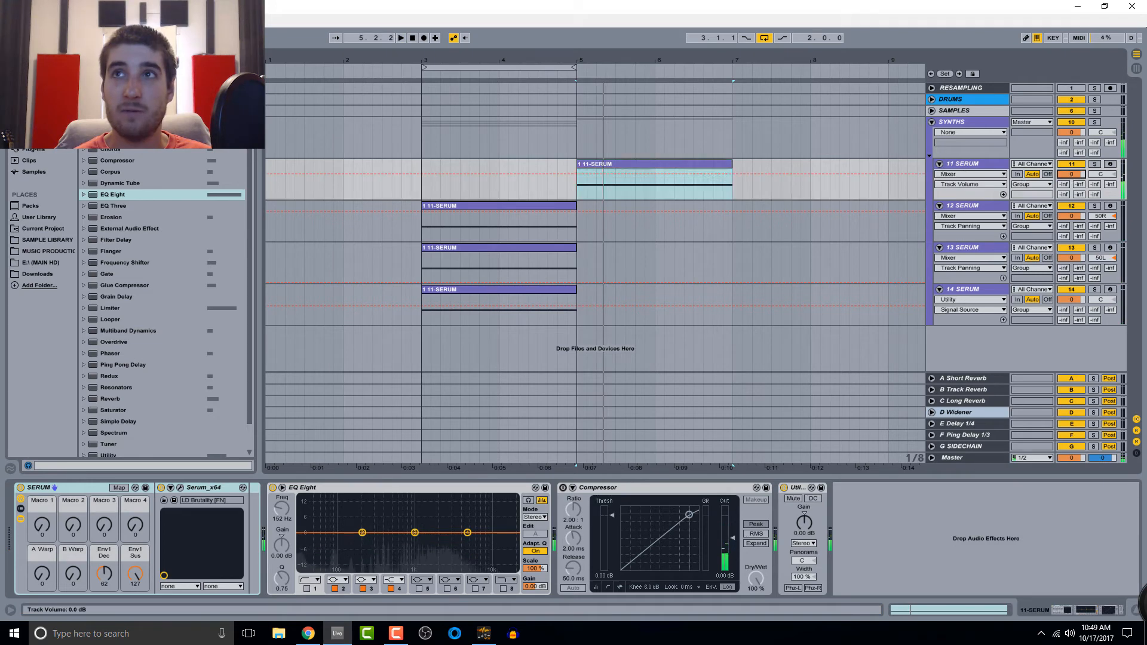
click(1095, 122)
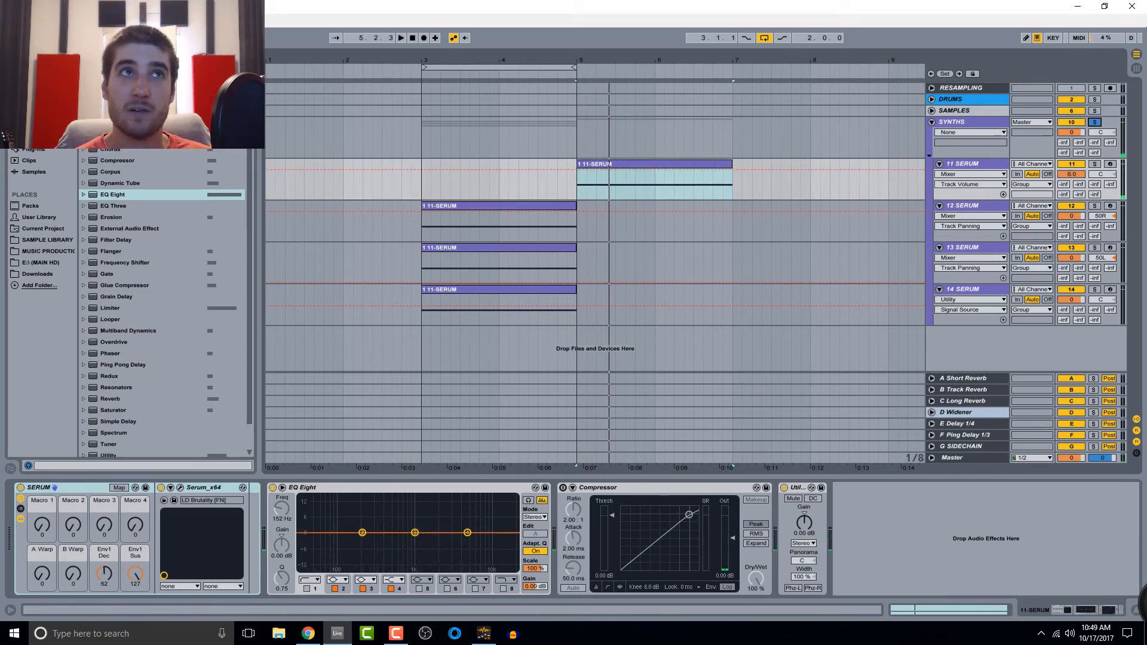
key(Tab)
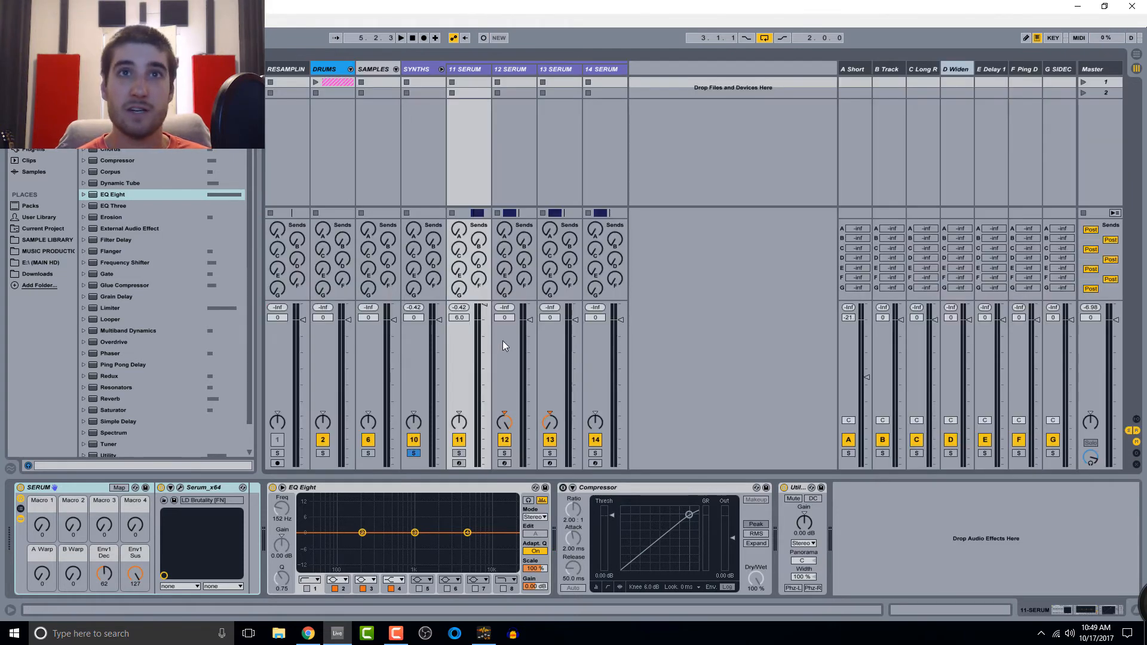
key(Tab)
click(514, 207)
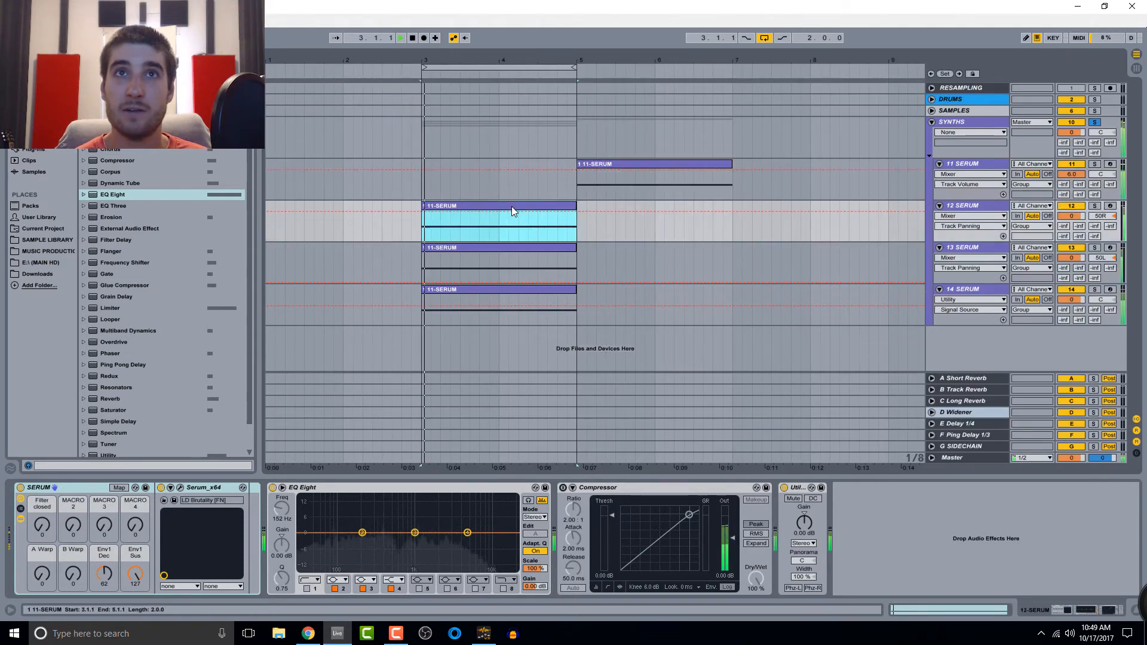
key(space)
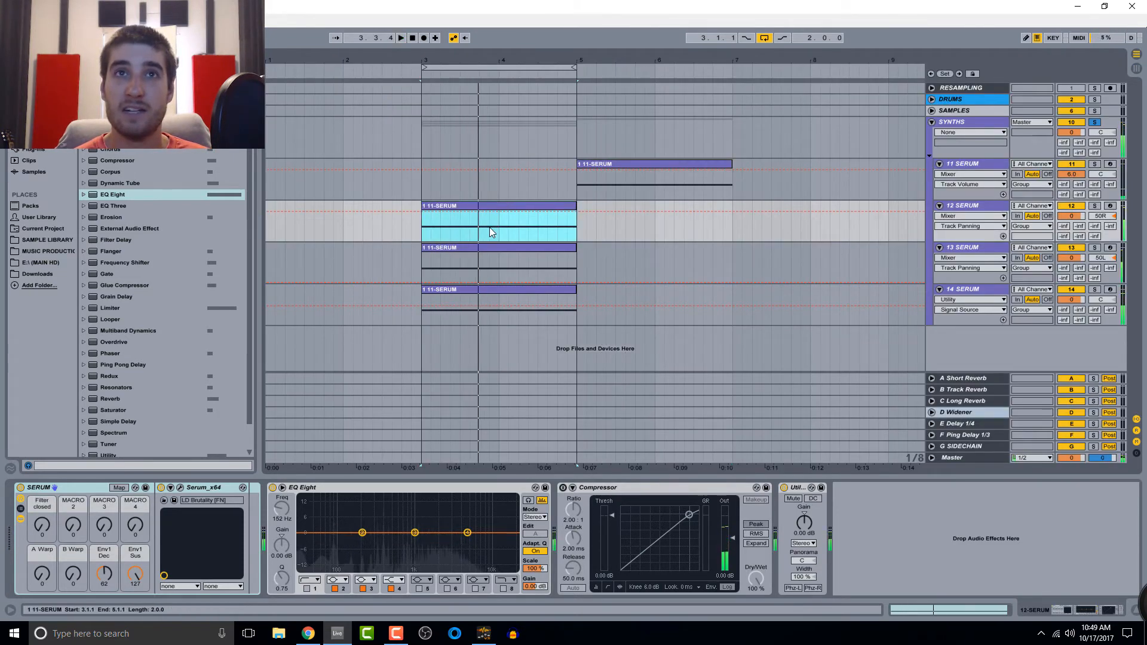
- Enable EQ Eight's band 1 low cut at 94.9 Hz on the 13 SERUM track and at 81.1 Hz on 12 SERUM
double_click(976, 249)
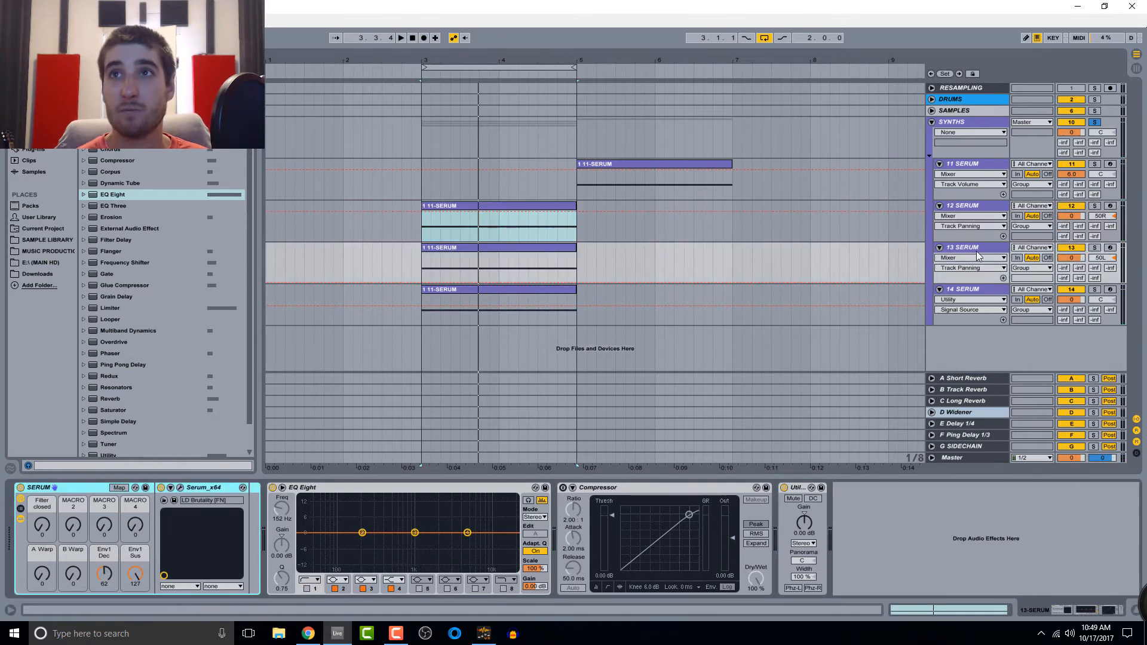
click(306, 589)
drag(281, 509, 282, 523)
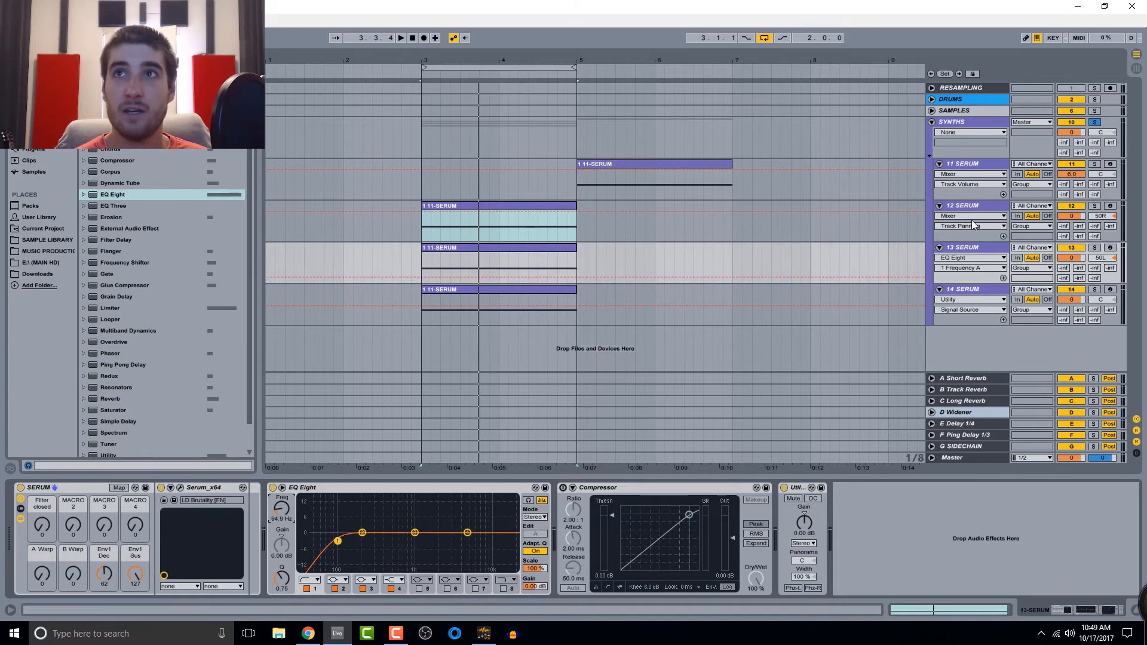
click(975, 202)
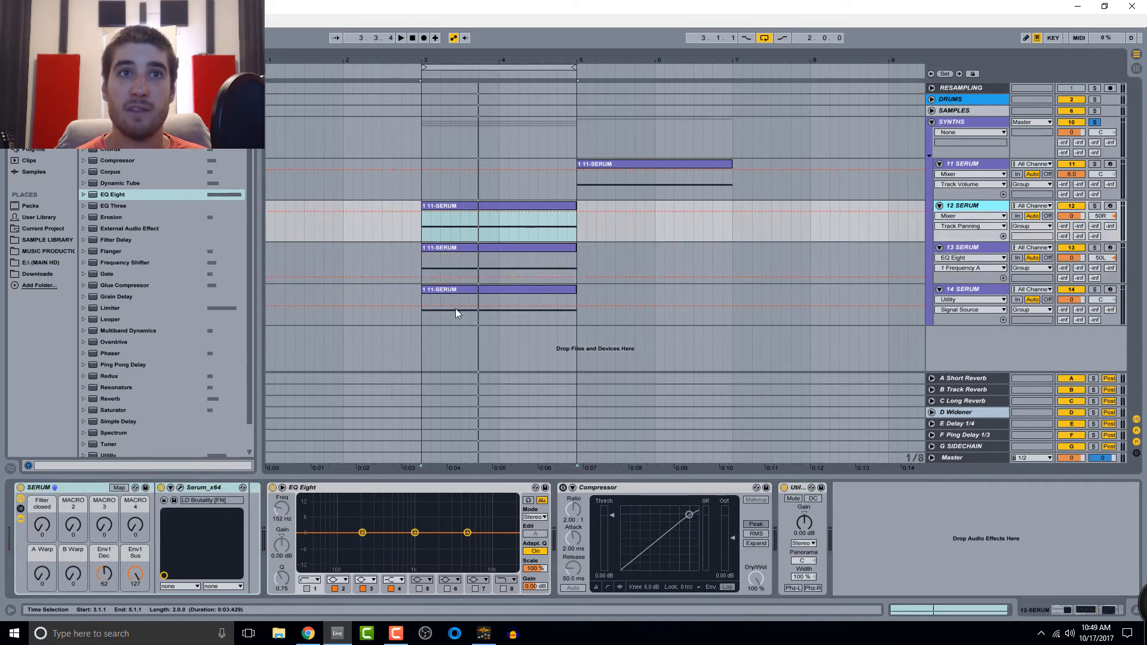
click(307, 589)
drag(281, 510, 281, 520)
- Play back the low-cut layers at bar 3 alternately with the louder 11 SERUM clip at bar 5
key(space)
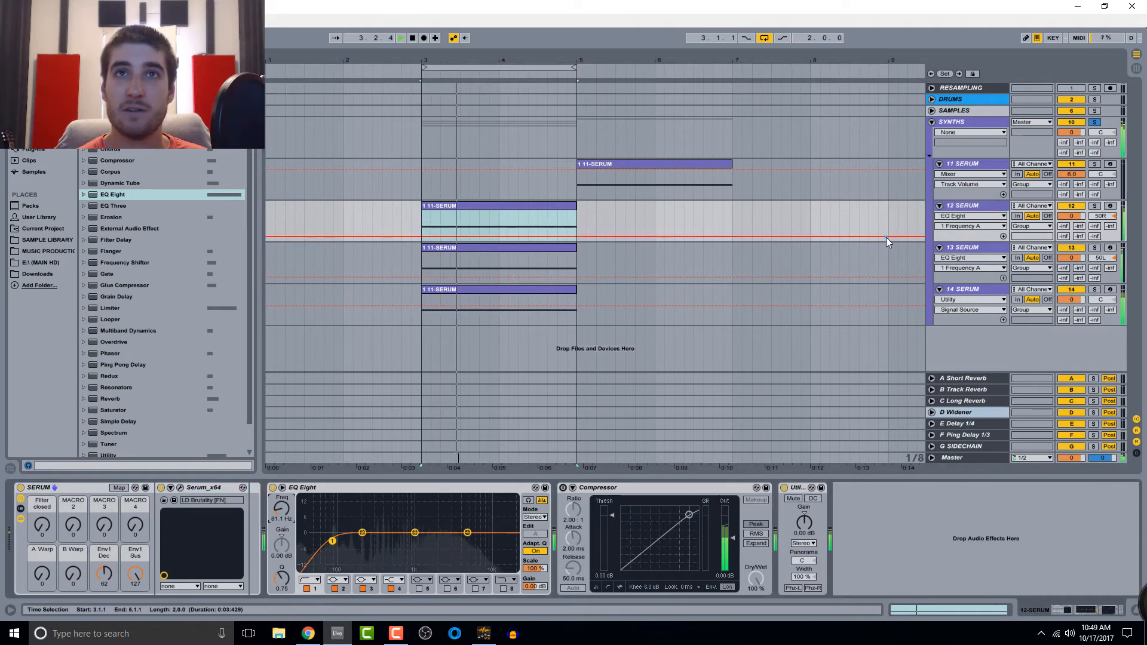
click(668, 166)
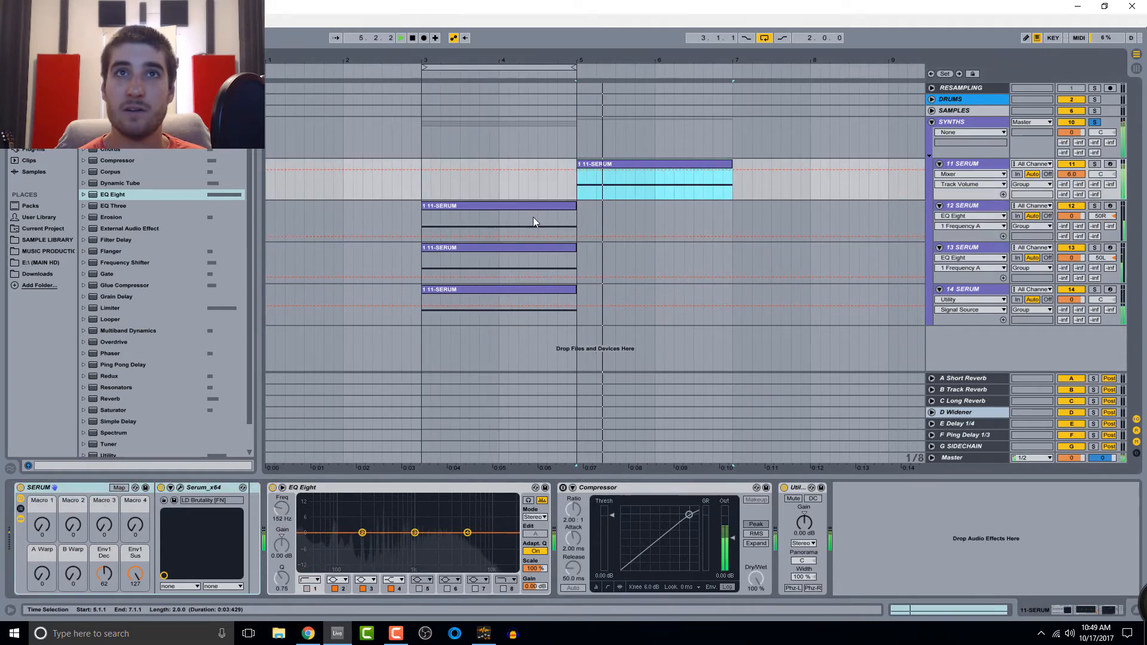
click(513, 206)
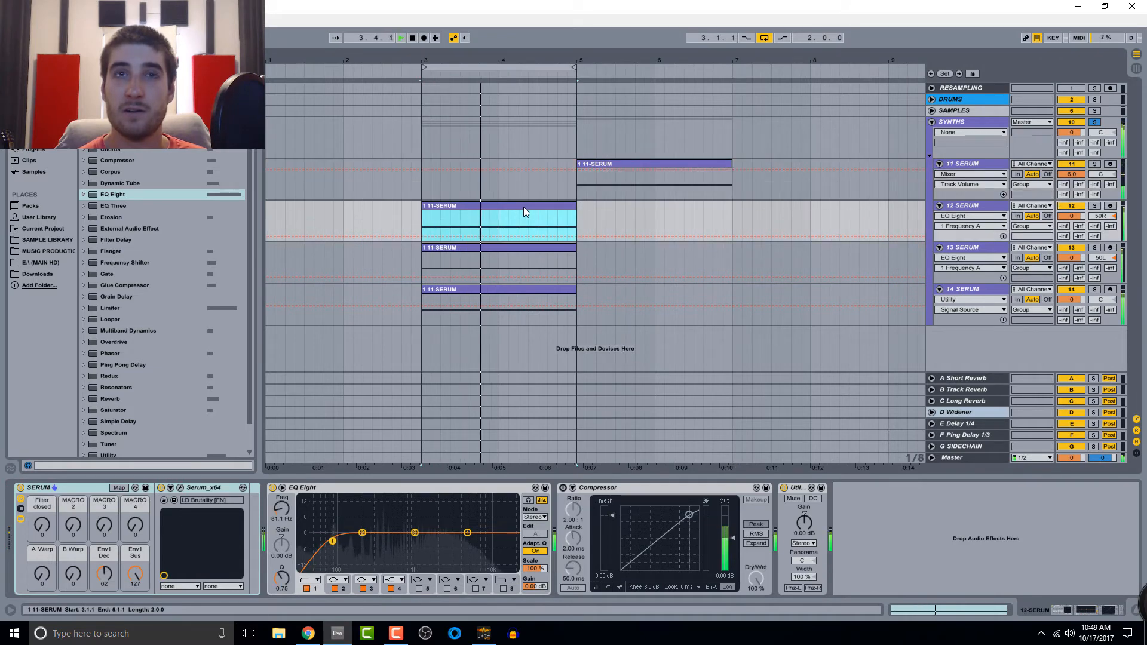
key(space)
click(668, 166)
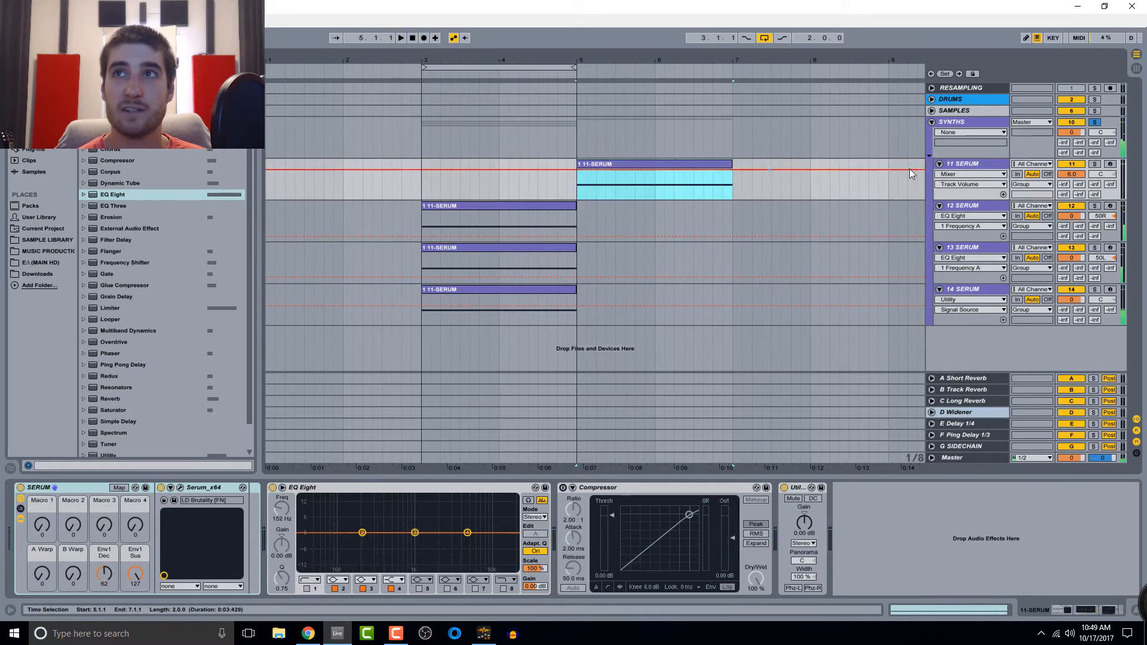
click(499, 206)
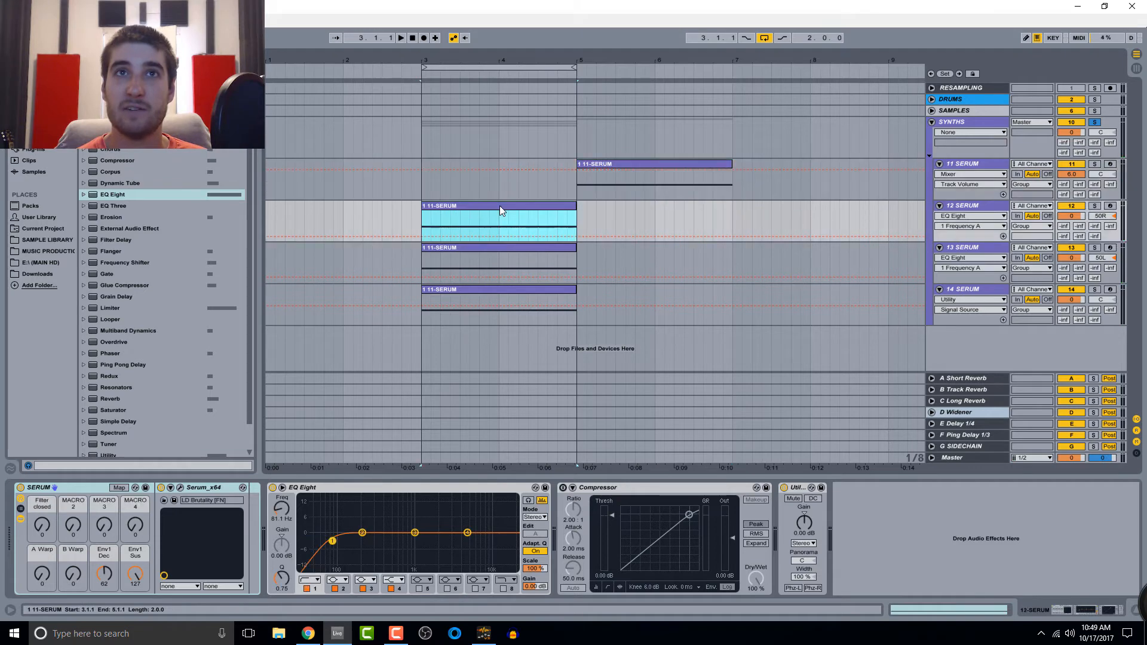
key(space)
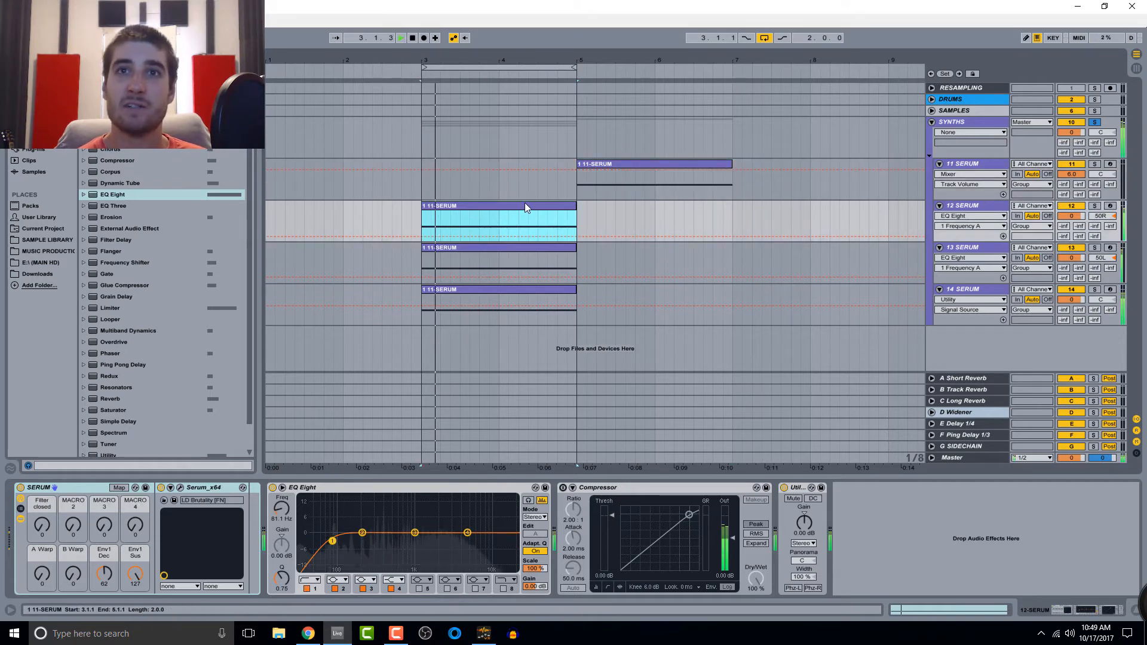
click(671, 160)
key(space)
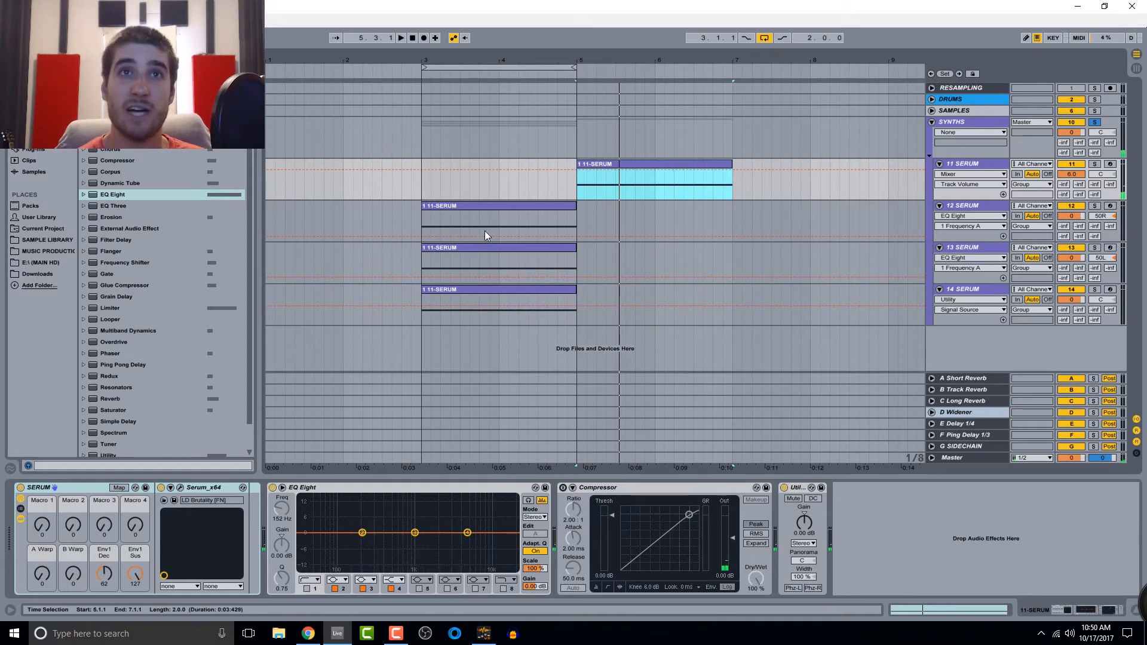
- In the 14 SERUM track's EQ Eight, boost band 2 by 3.64 dB at 72.1 Hz and cut band 4 by 3.10 dB at 7.91 kHz
click(470, 205)
click(479, 288)
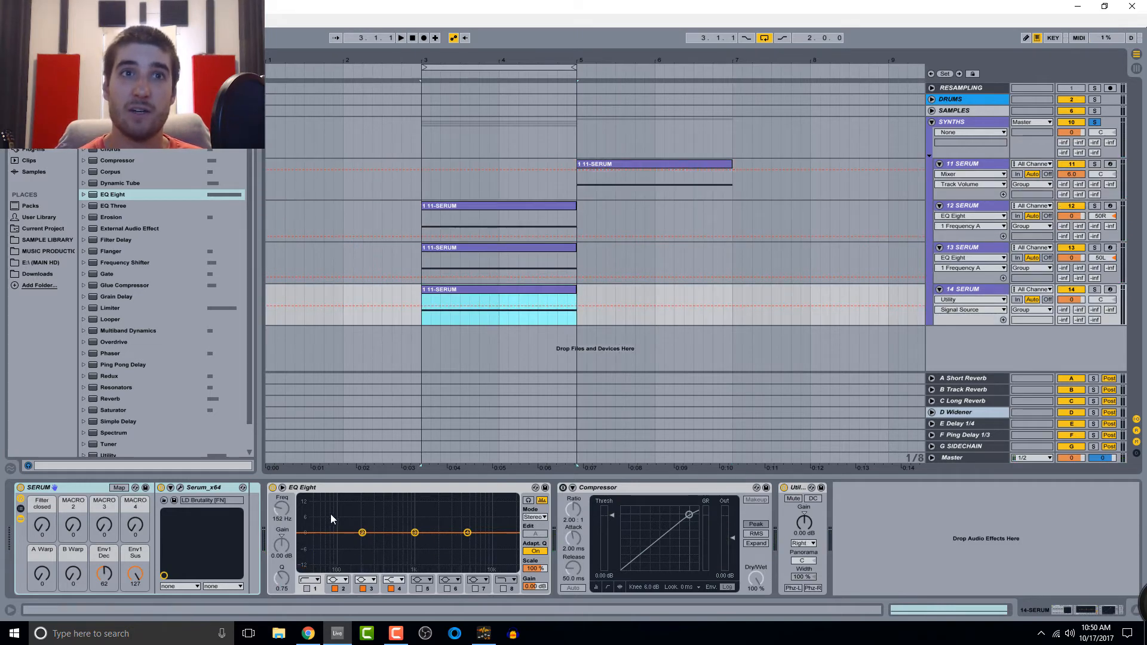
drag(362, 534, 324, 526)
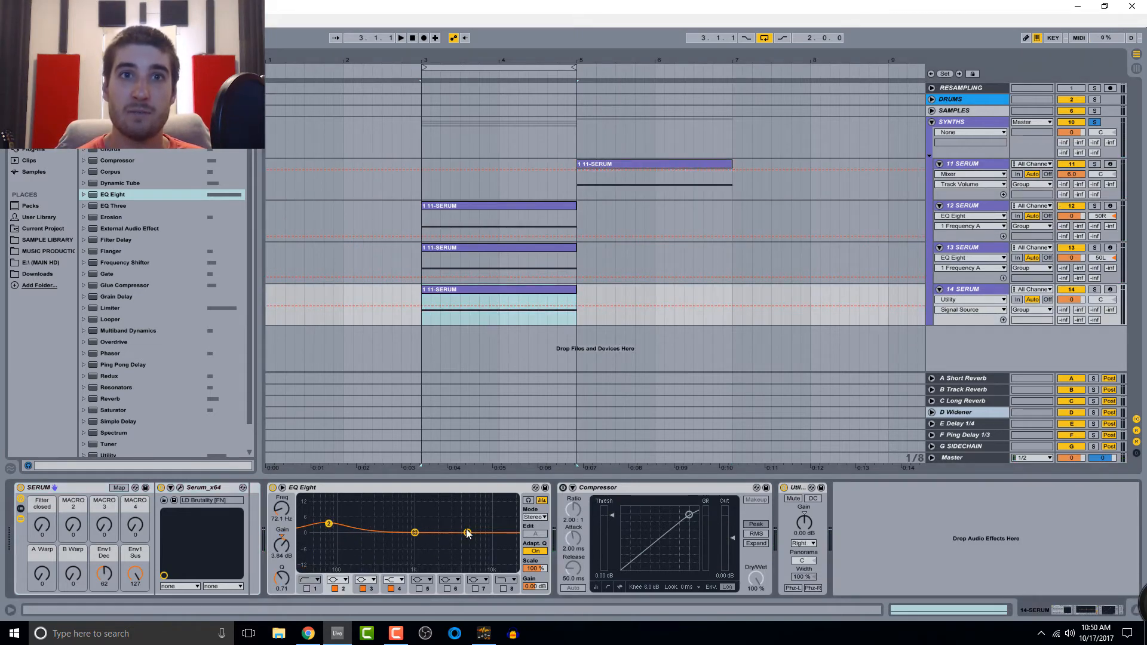
drag(468, 533, 482, 540)
key(space)
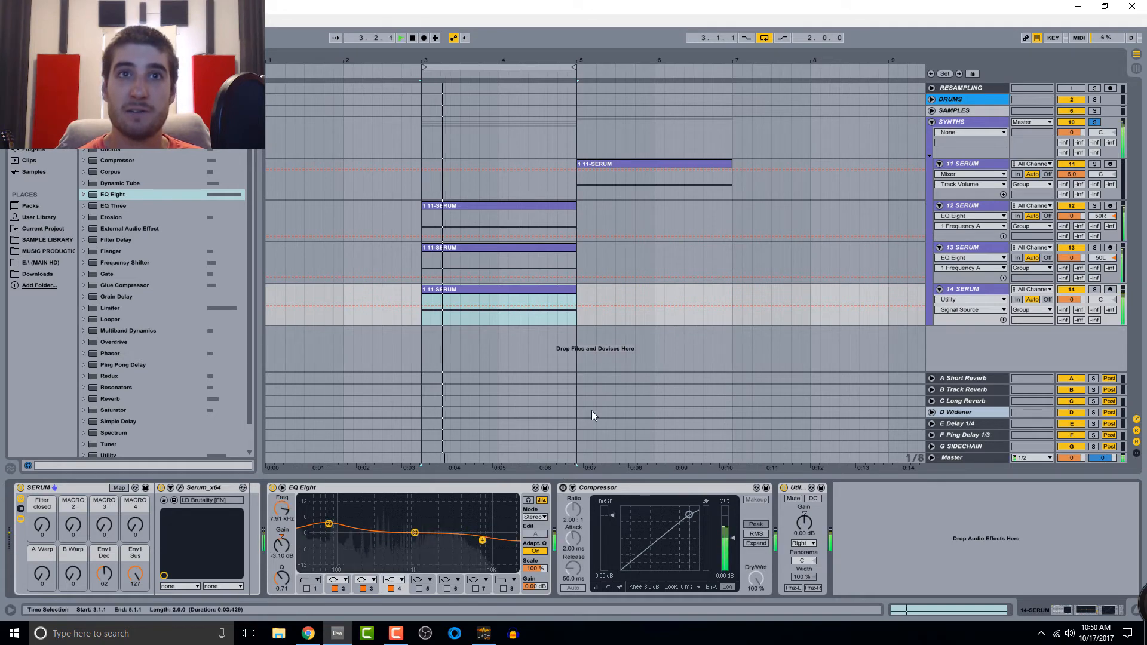
key(space)
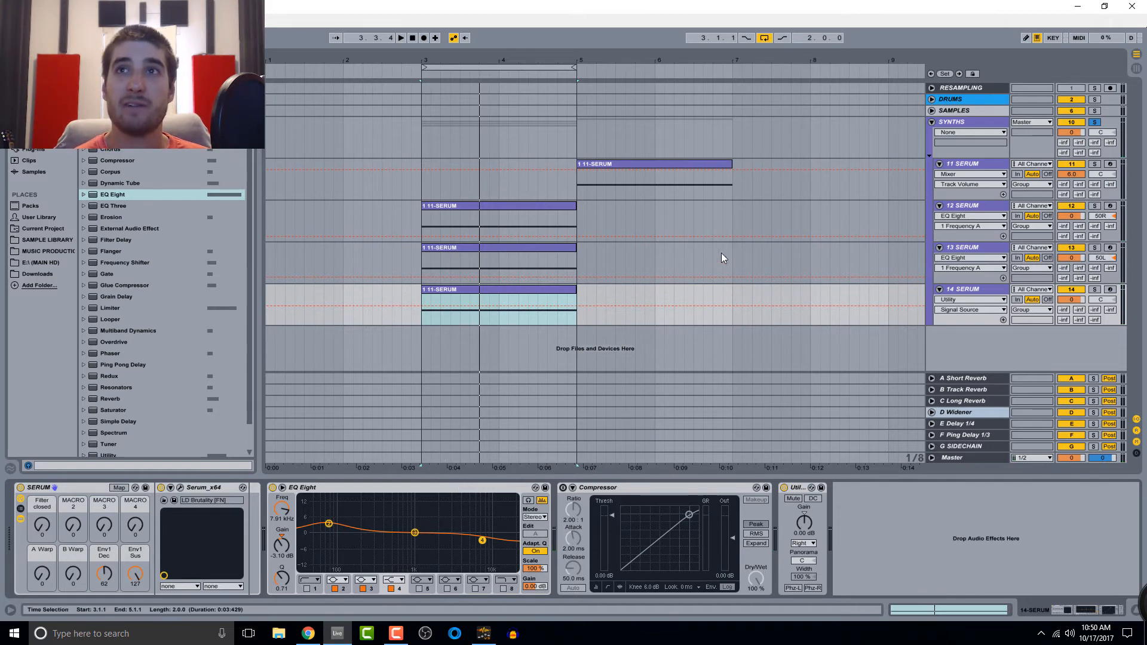
- In the 11 SERUM clip, copy the G3 note to B3 and E4, then transpose all three notes up an octave
click(973, 207)
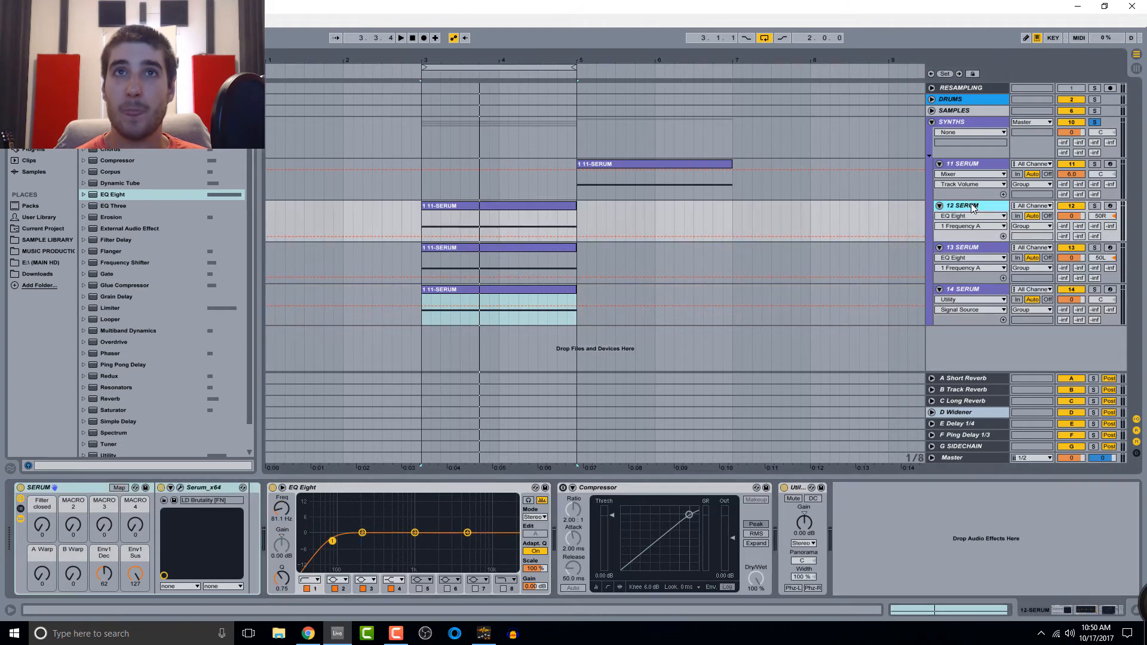
double_click(671, 170)
click(486, 343)
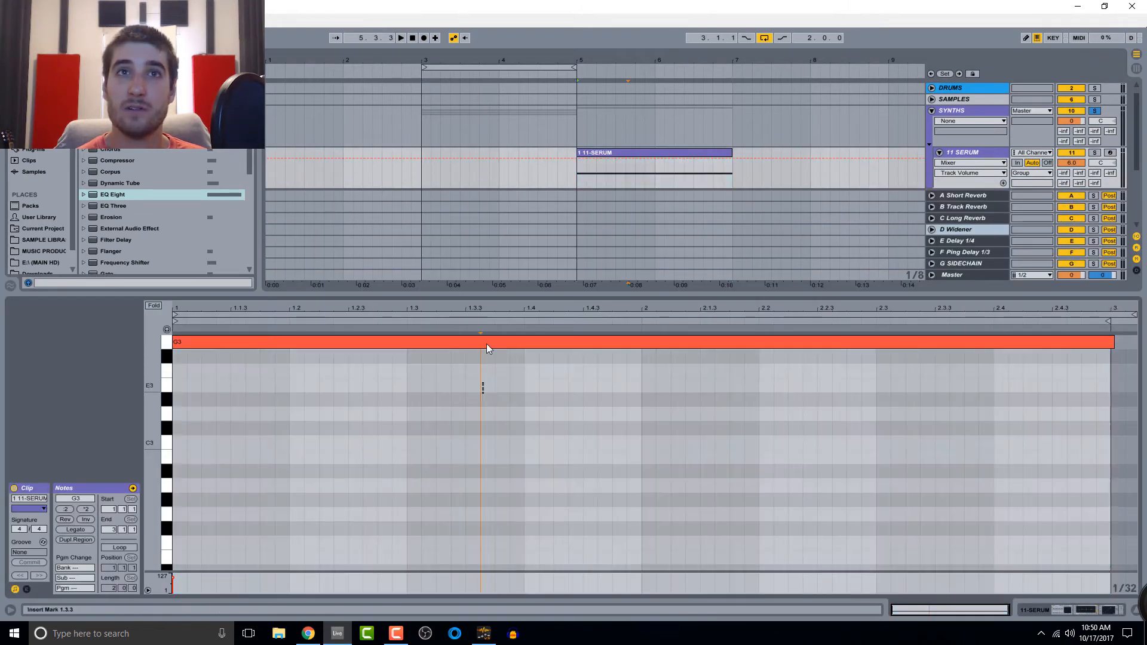
scroll(534, 404, up, 3)
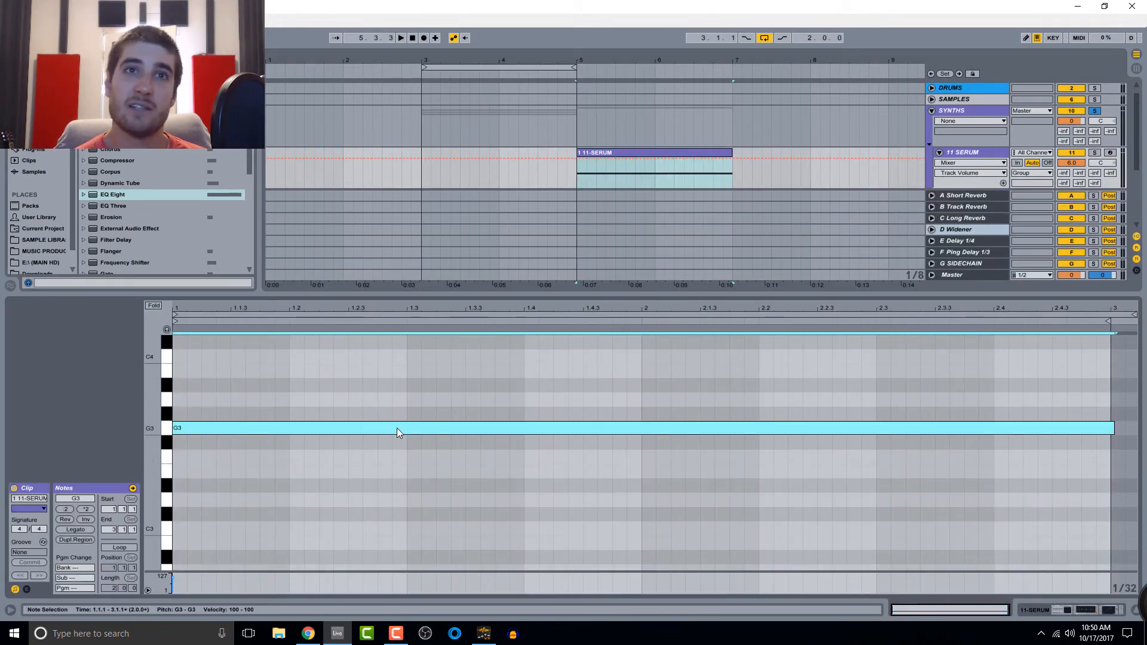
drag(397, 427, 396, 370)
scroll(385, 394, up, 2)
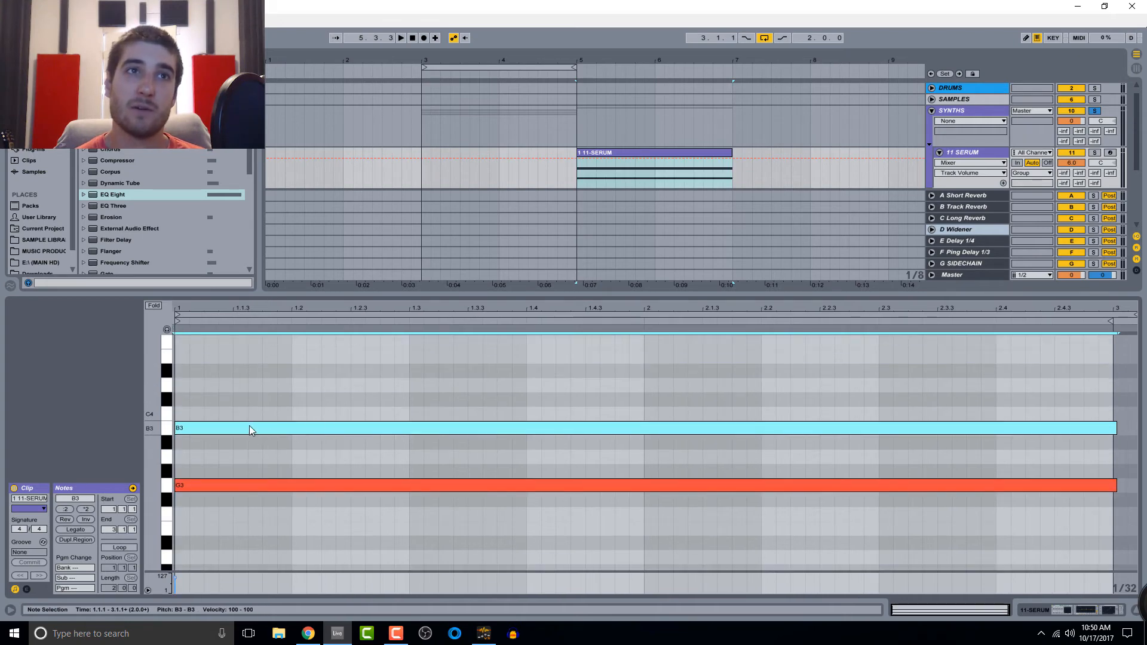
drag(249, 428, 250, 360)
key(ctrl+a)
key(shift+Up)
key(space)
- Replace the instrument on the 11 SERUM track with the ReFX Nexus plug-in and play the chord clip at bar 5
click(33, 148)
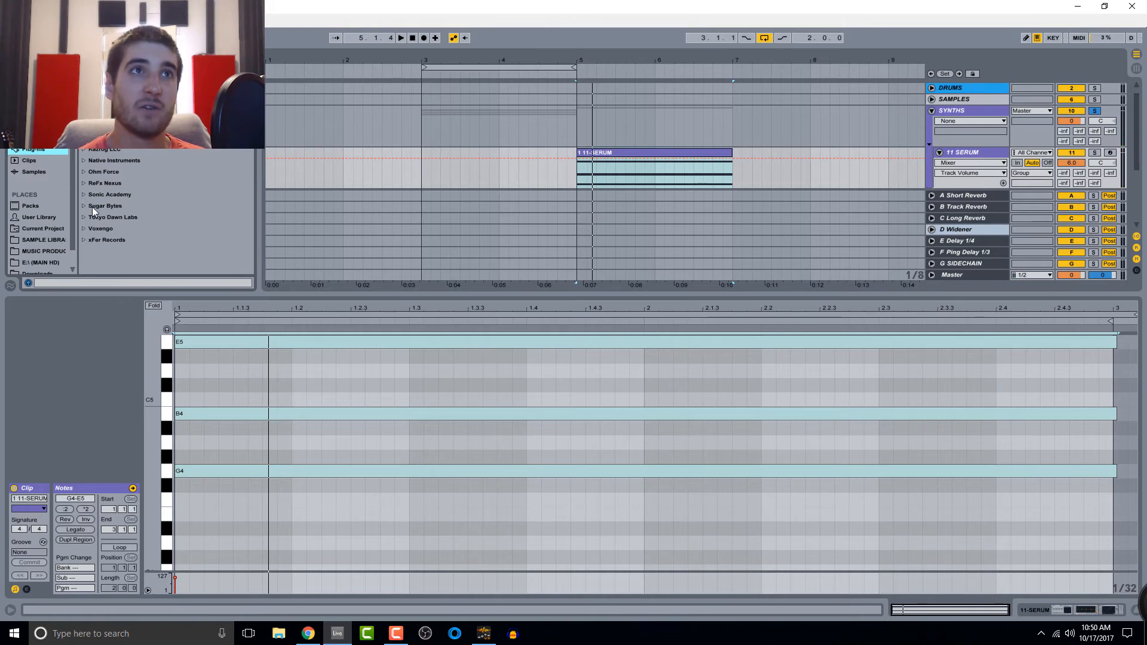
click(84, 182)
double_click(116, 194)
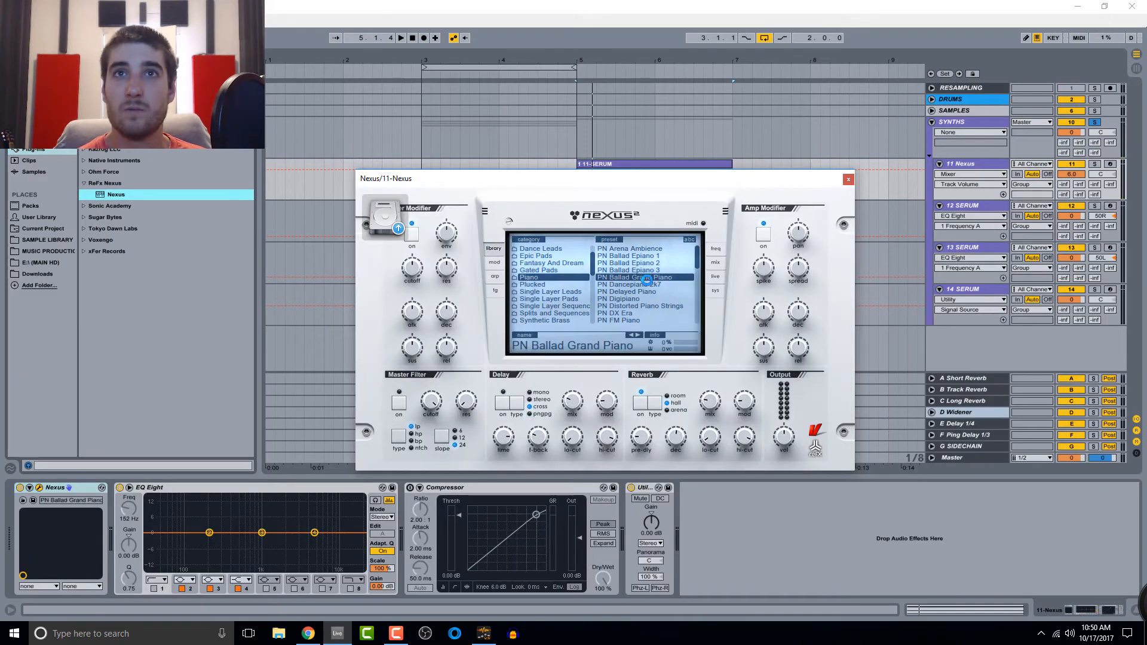
click(845, 181)
click(676, 162)
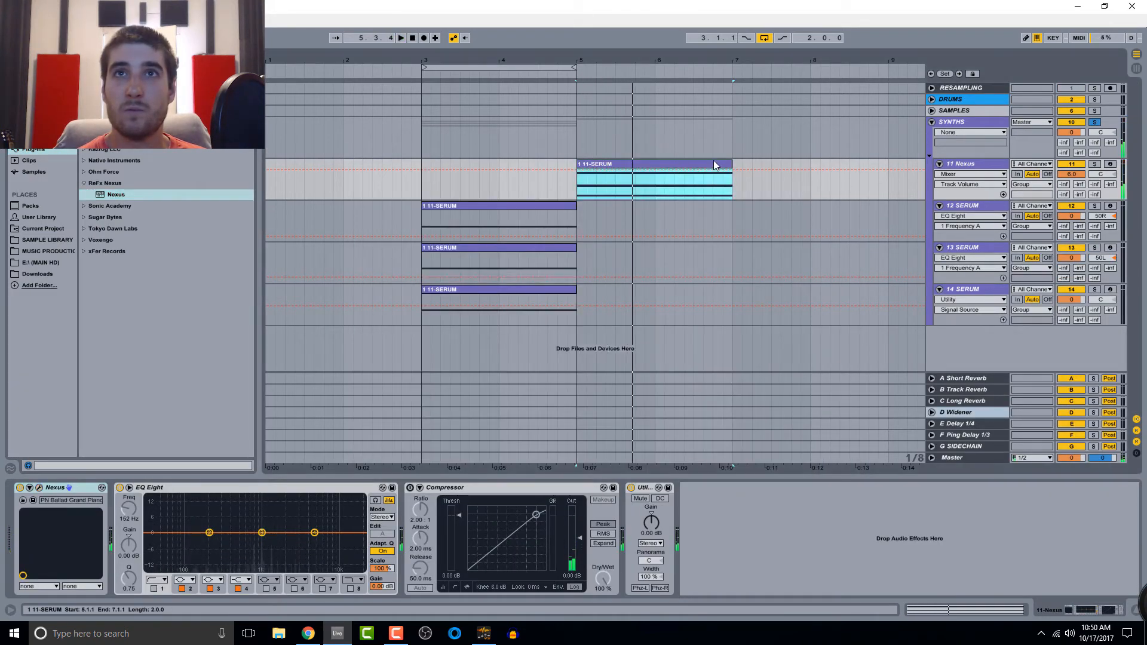
- Shorten the 11 Nexus chord clip at bar 5 to one beat and duplicate it seven times up to bar 7
drag(729, 162, 595, 162)
click(615, 189)
click(584, 167)
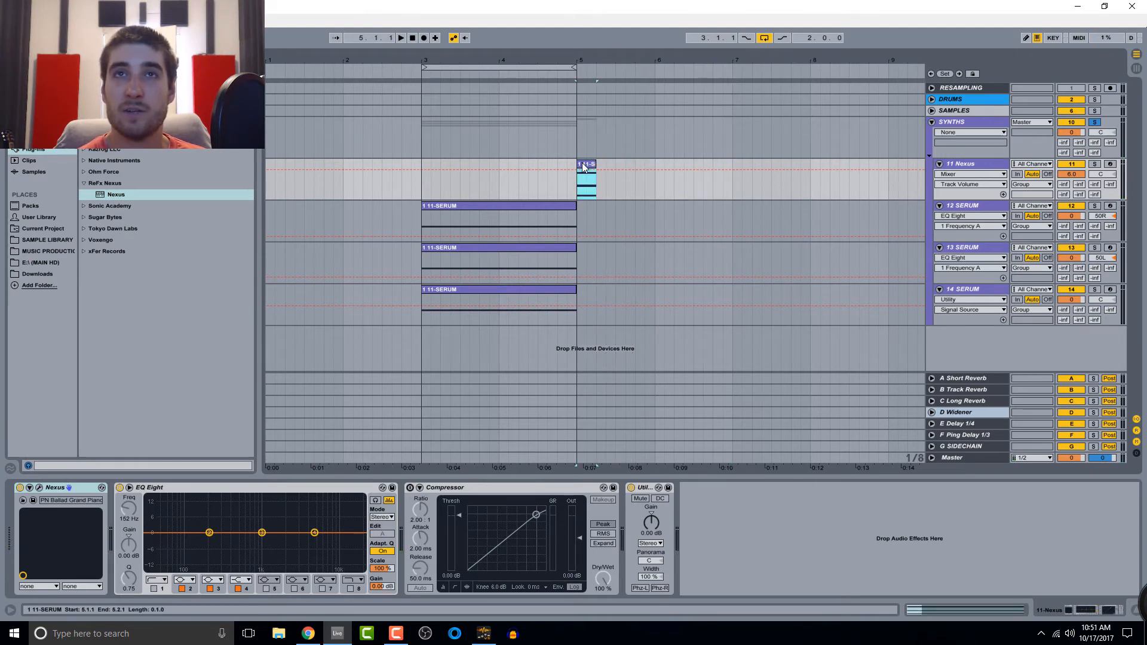
key(ctrl+d)
key(ctrl+d)
key(ctrl+d)
key(ctrl+d)
key(ctrl+d)
key(ctrl+d)
key(ctrl+d)
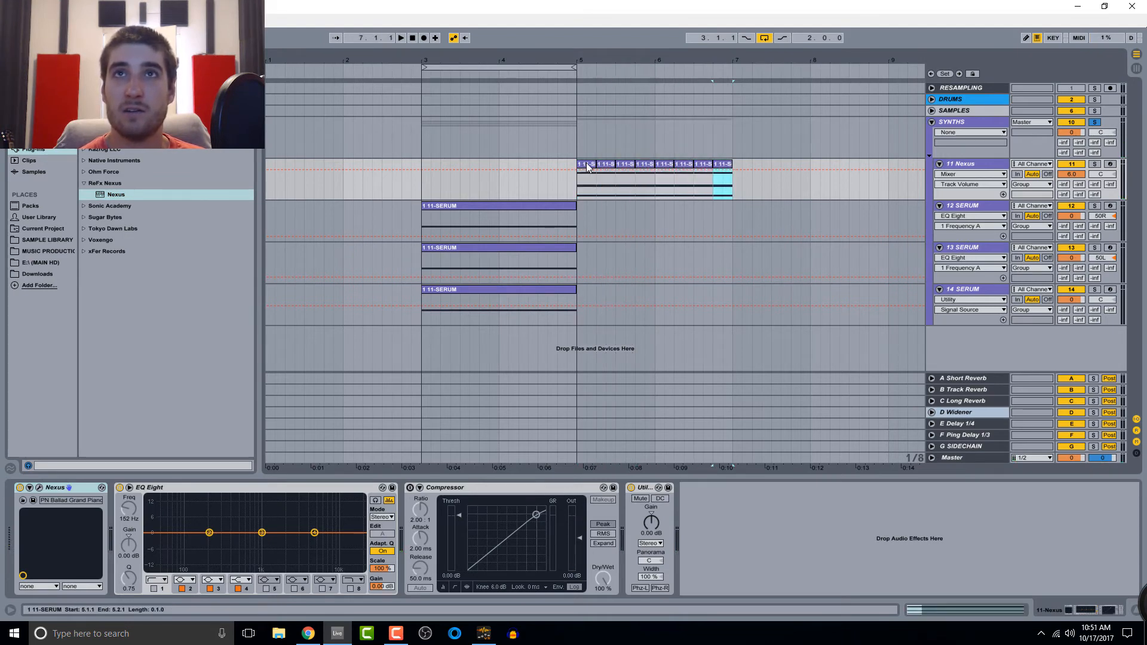
- Play back the repeated one-beat chords on the 11 Nexus track from bar 5
key(space)
click(589, 168)
key(space)
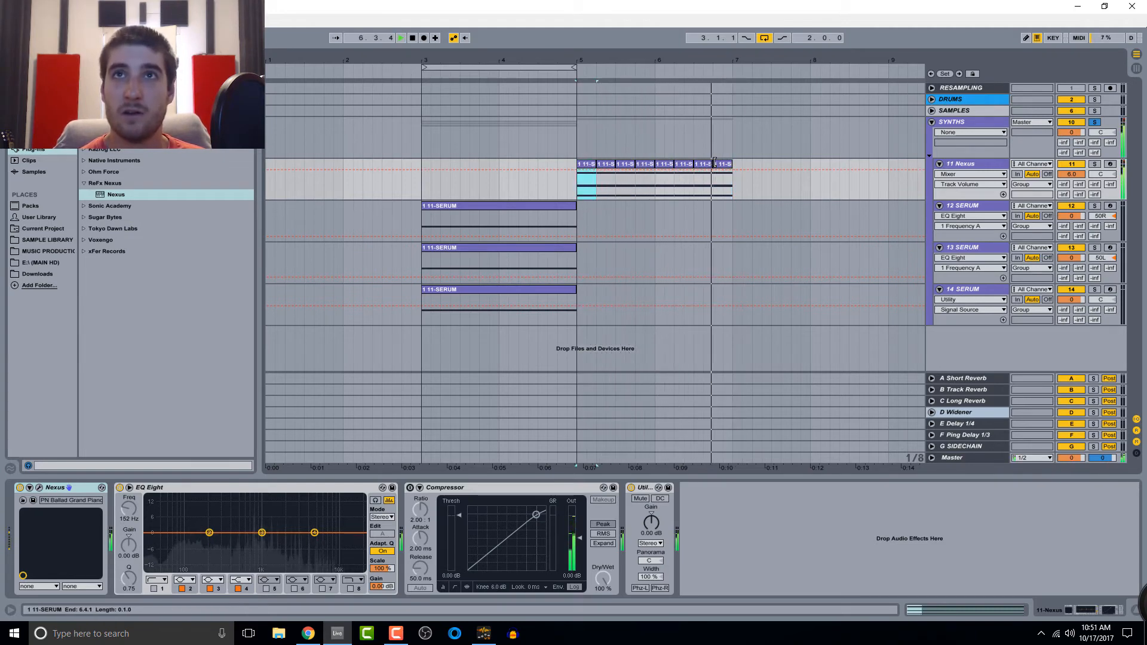
key(space)
- Copy all eight 11 Nexus chord clips to bar 3 on the 12, 13 and 14 SERUM tracks, replacing the existing clips
key(Right)
key(Right)
key(Right)
key(Right)
key(Right)
key(Right)
key(Right)
shift+click(584, 168)
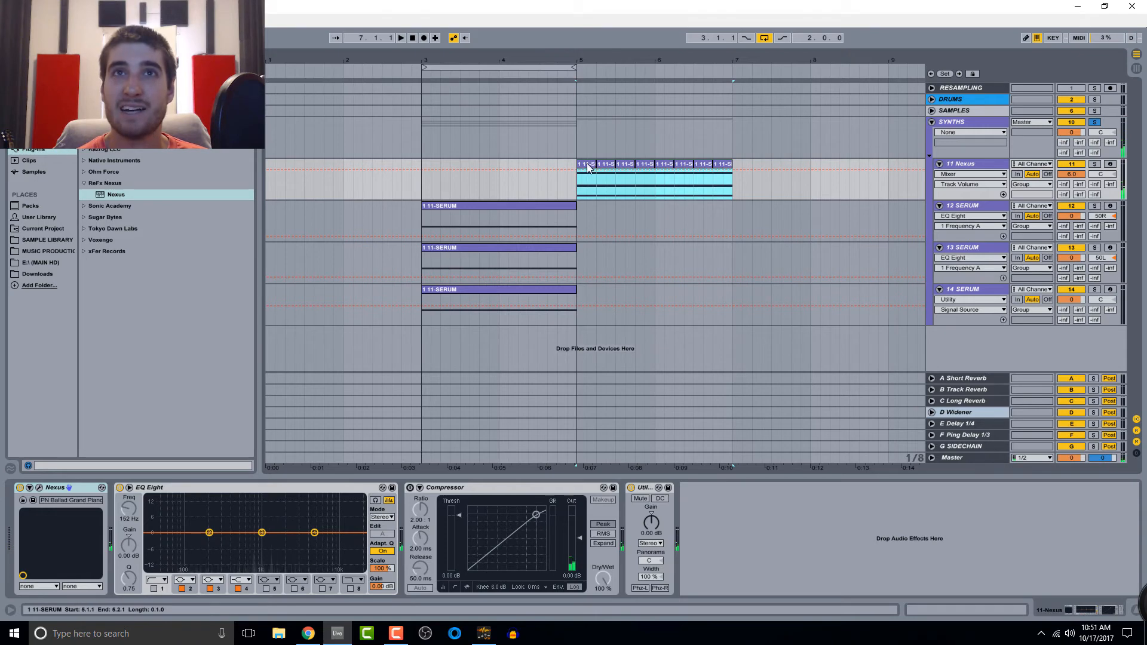
drag(588, 169, 435, 289)
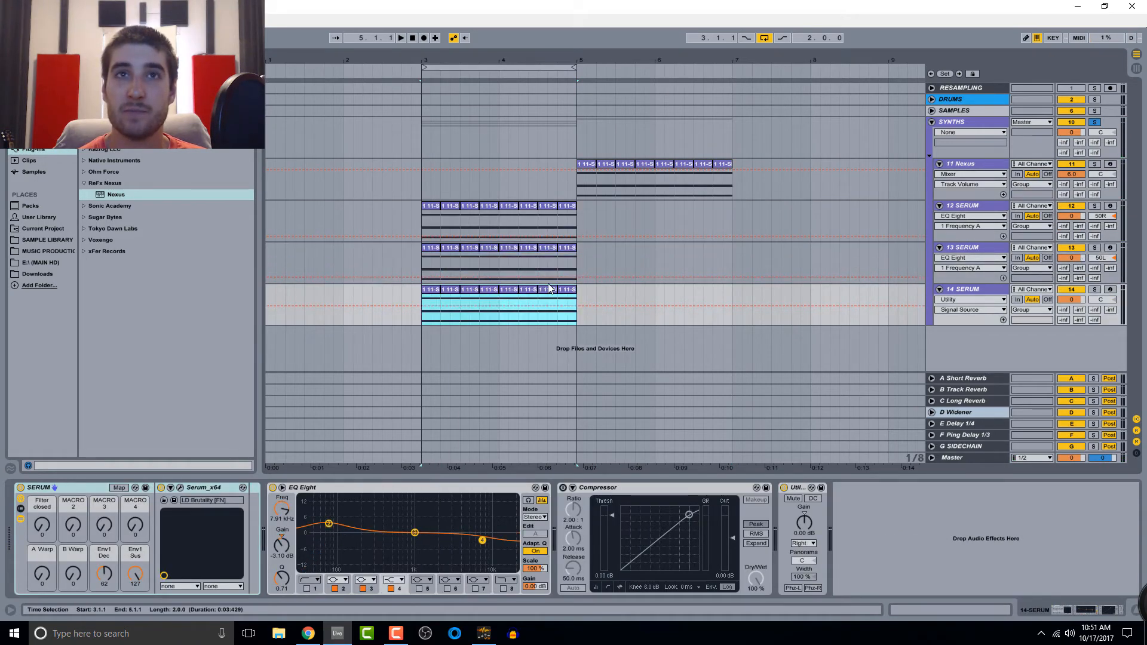
- Consolidate the copied chord clips into a single two-bar clip on each of the 14, 13 and 12 SERUM tracks
key(ctrl+j)
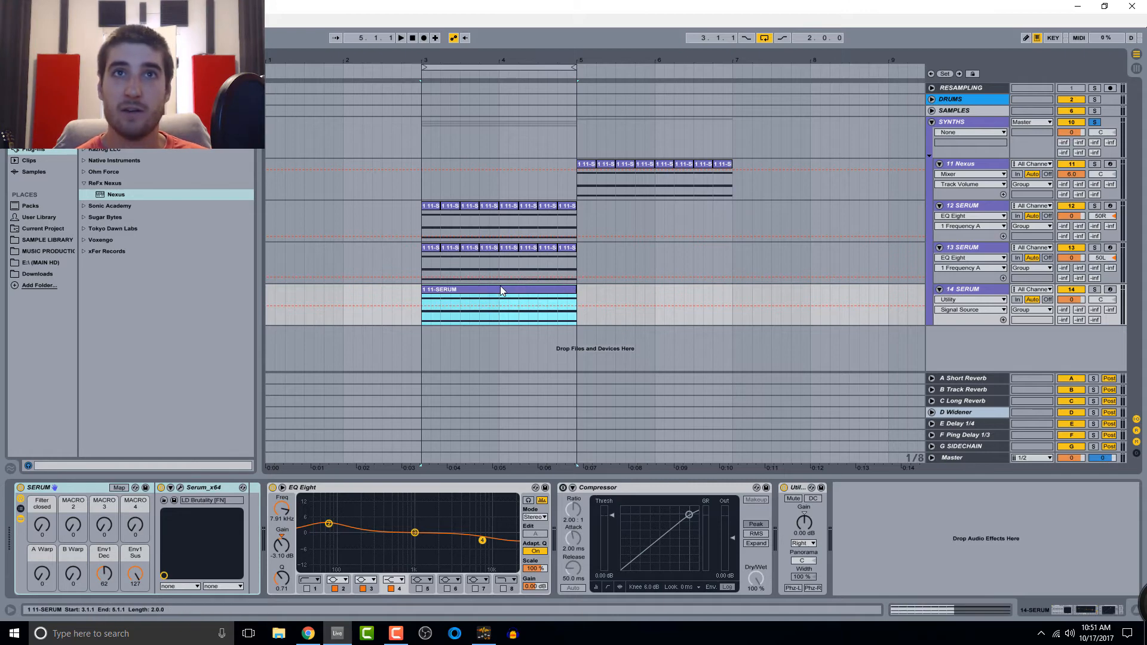
key(Up)
key(ctrl+j)
key(Up)
key(ctrl+j)
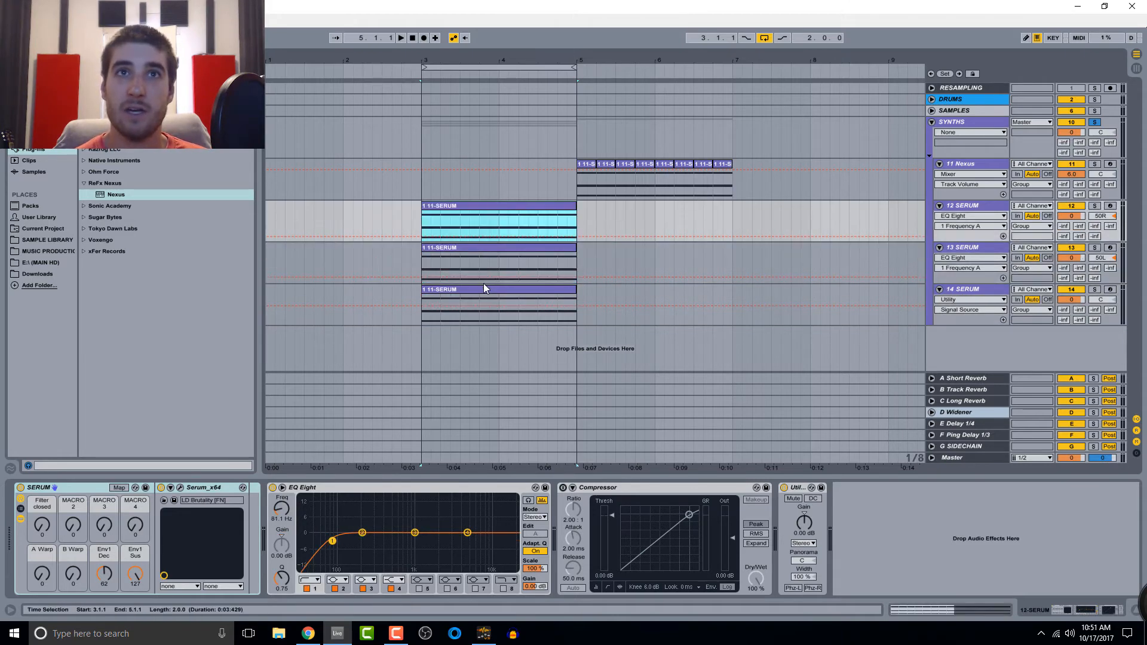
- Deactivate the B4 and E5 notes in the 14 SERUM clip, and the G4 and E5 notes in the 13 SERUM clip
double_click(484, 287)
drag(169, 343, 169, 363)
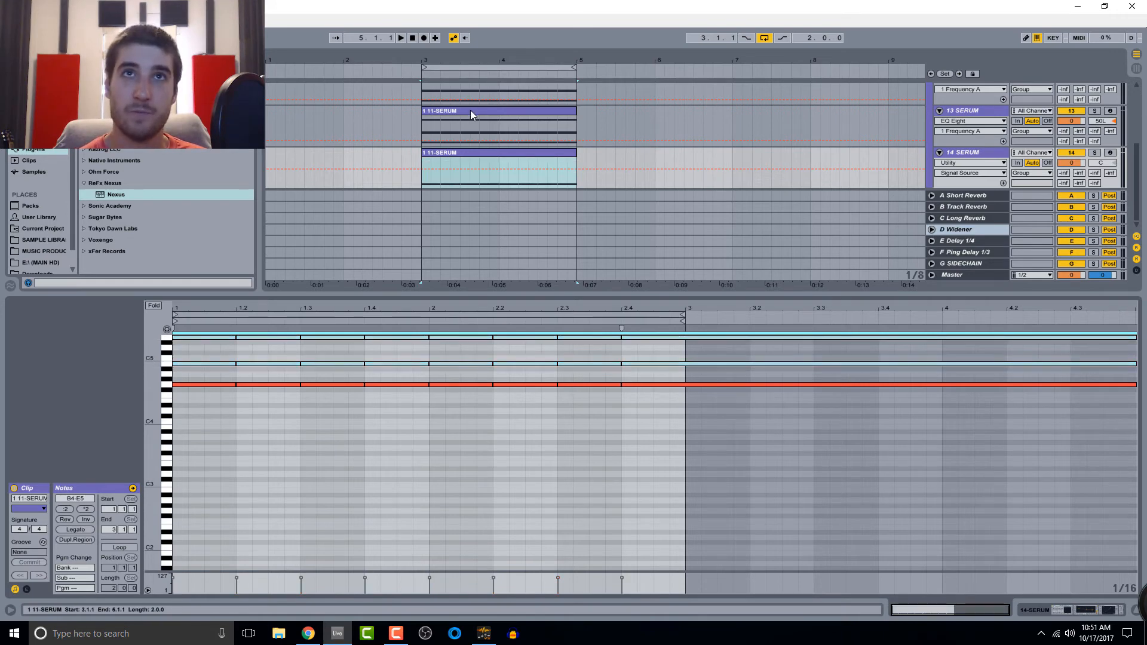
click(471, 110)
click(168, 386)
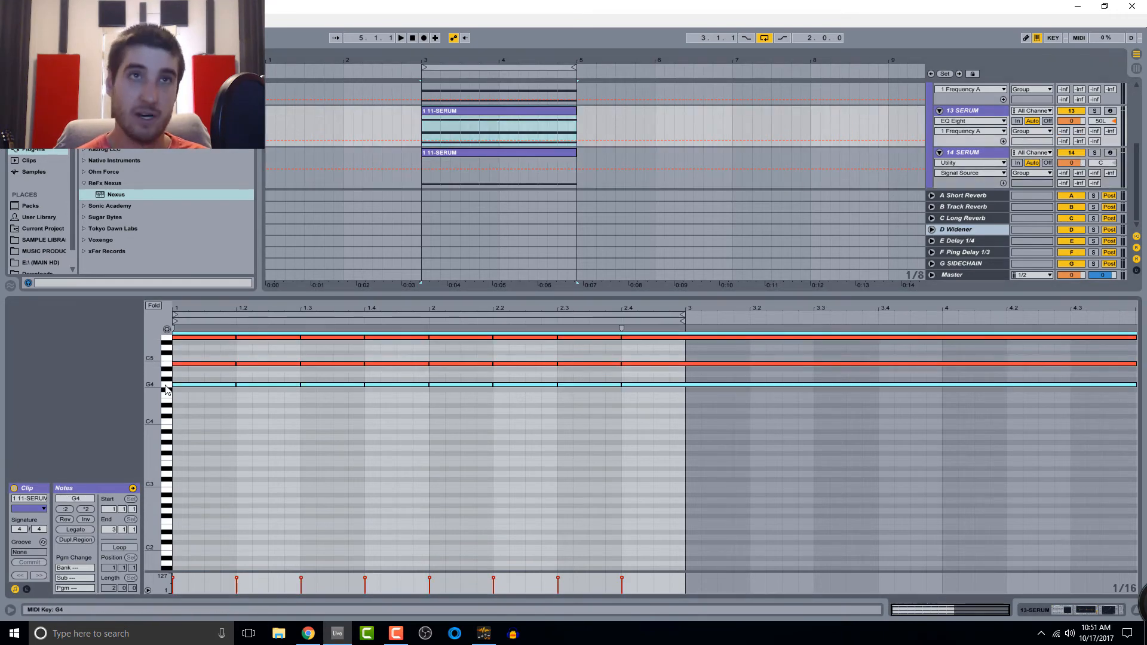
key(0)
click(167, 338)
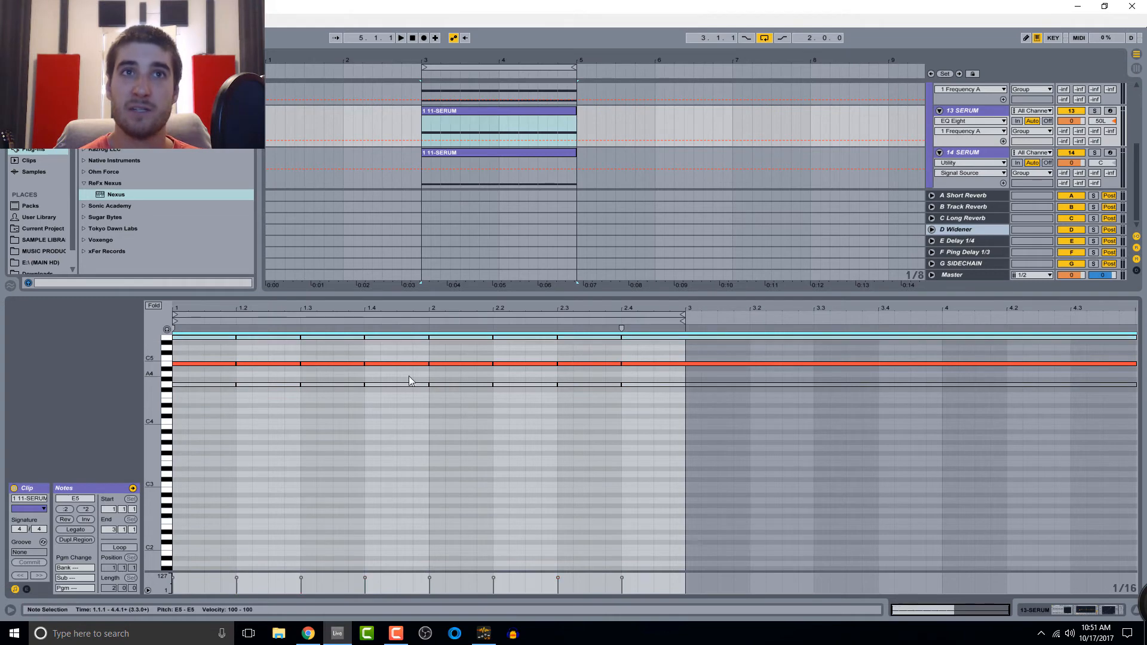
- Deactivate the G4 and B4 notes in the 12 SERUM clip and return to the full arrangement
scroll(462, 225, up, 3)
click(470, 149)
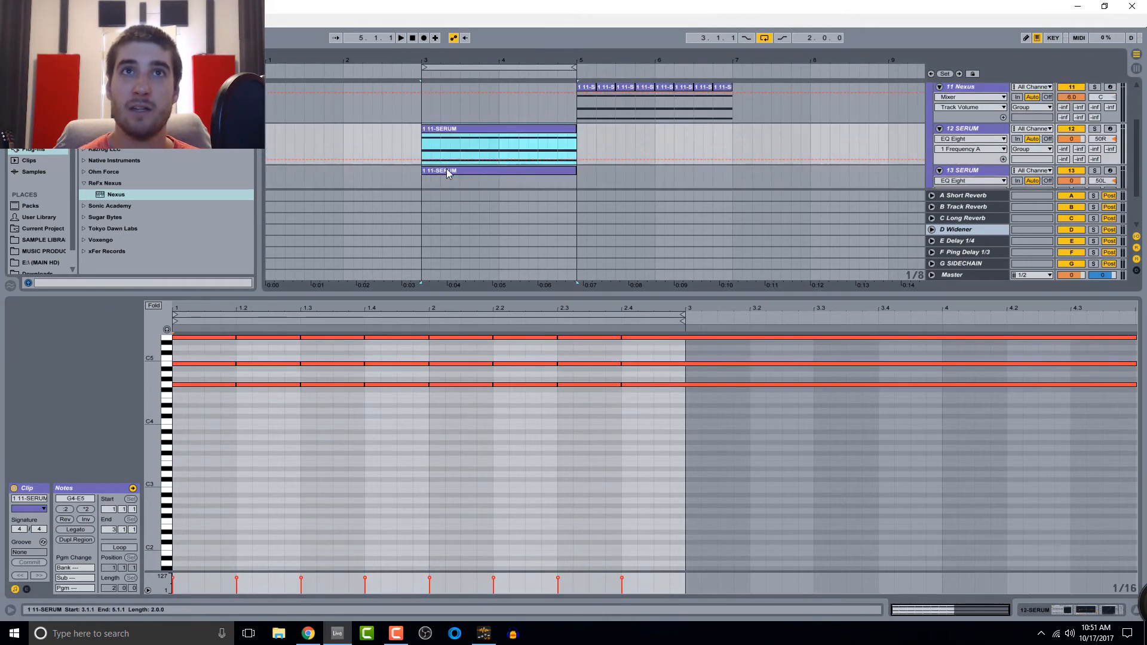
click(167, 363)
shift+click(167, 385)
key(0)
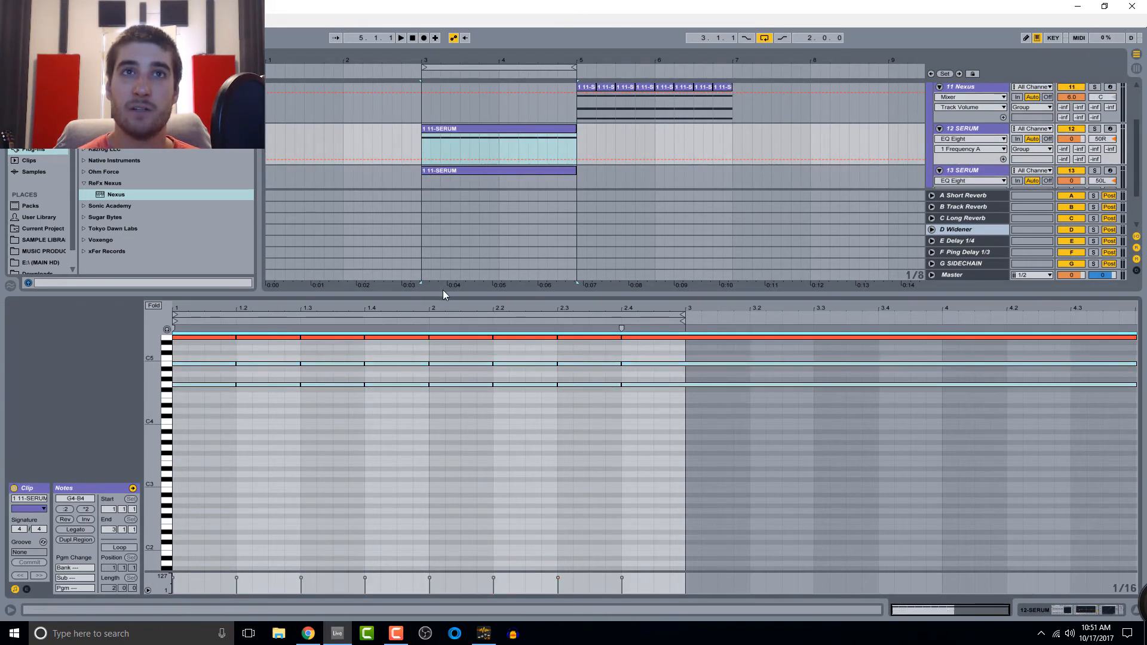
key(ctrl+alt+l)
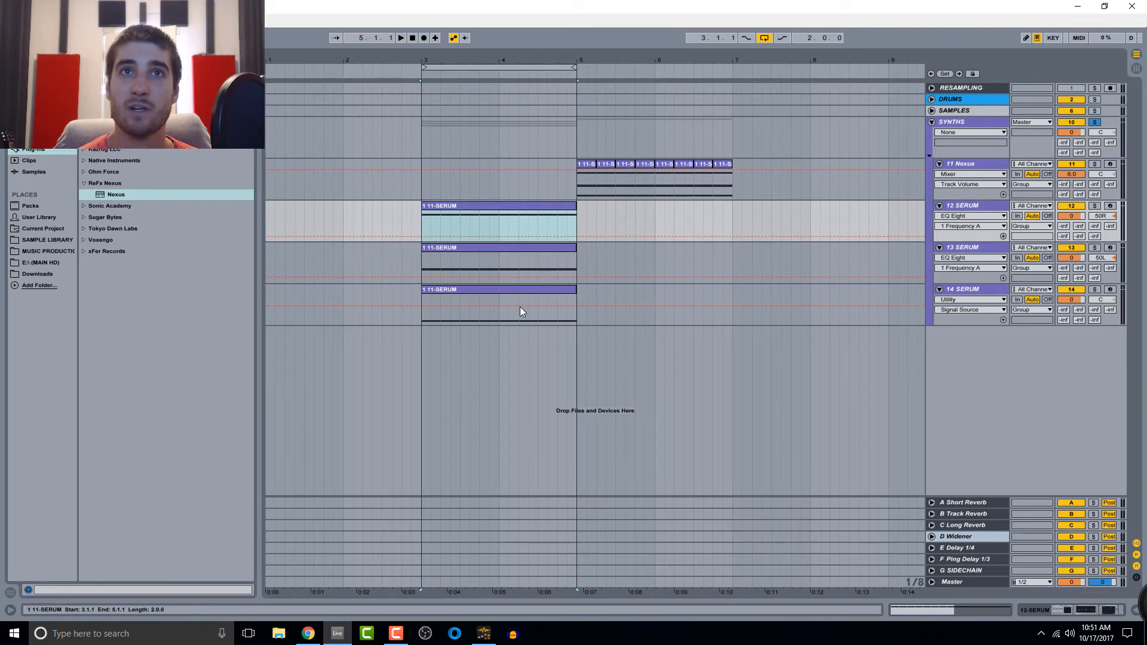
- Replace the 14 SERUM track's instrument with Nexus, load the PN Ballad Grand Piano preset and play the layers at bar 3
double_click(978, 290)
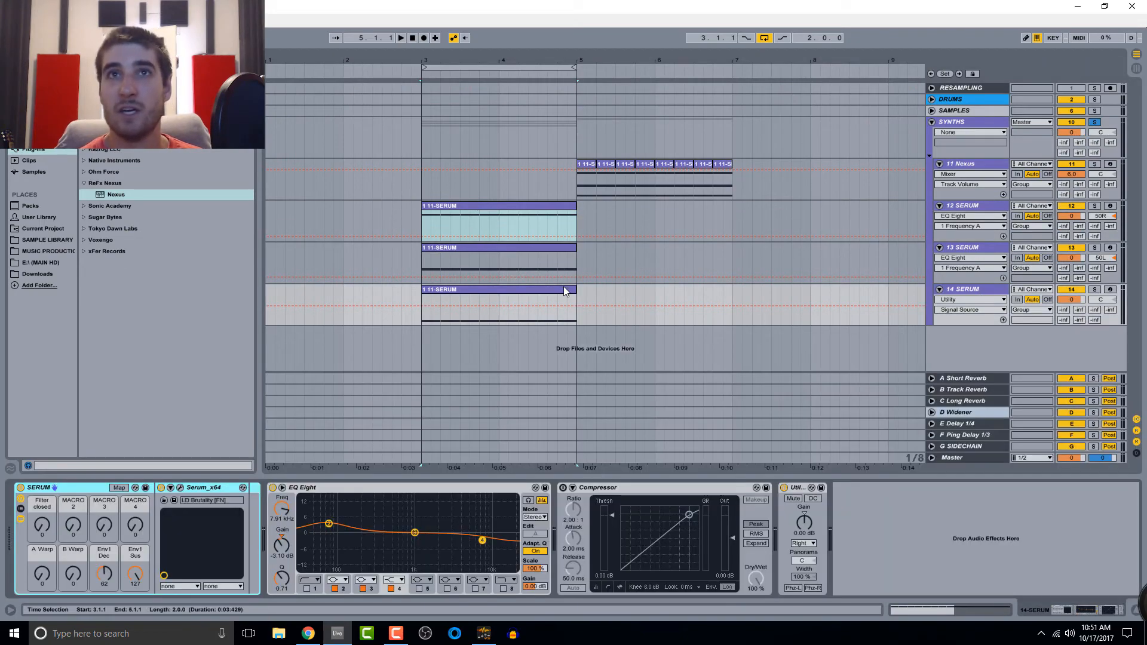
double_click(123, 194)
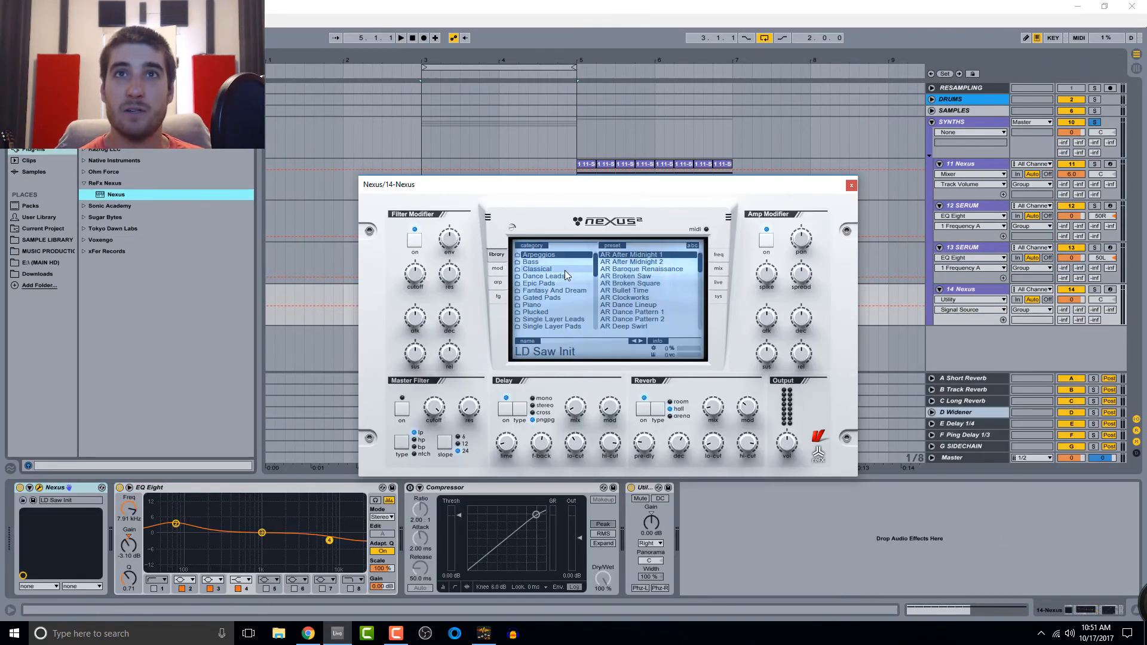
click(531, 304)
click(660, 284)
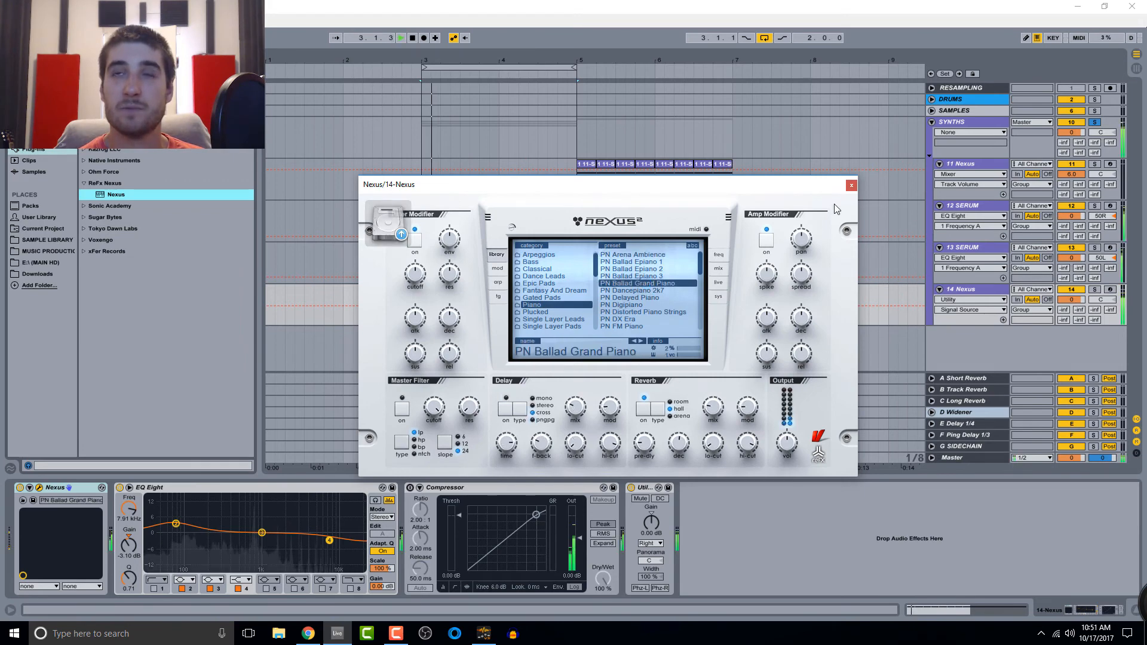
click(852, 185)
key(space)
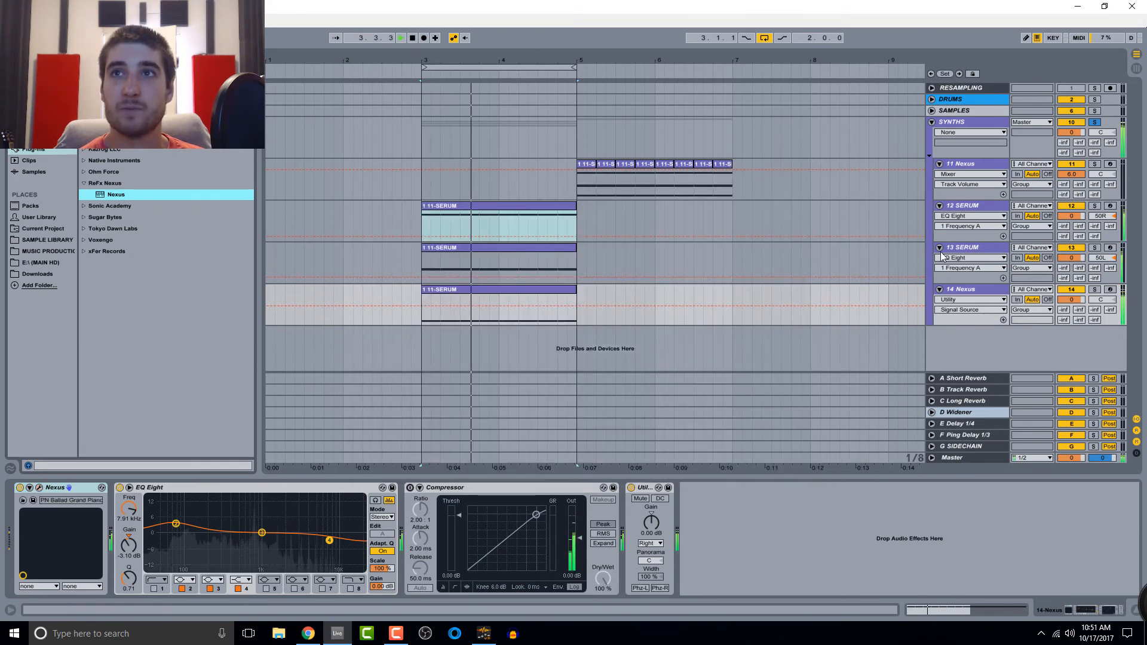
key(space)
- Load the plucked preset PL Mallety [SD] in Serum on the 13 SERUM track
click(963, 246)
click(559, 248)
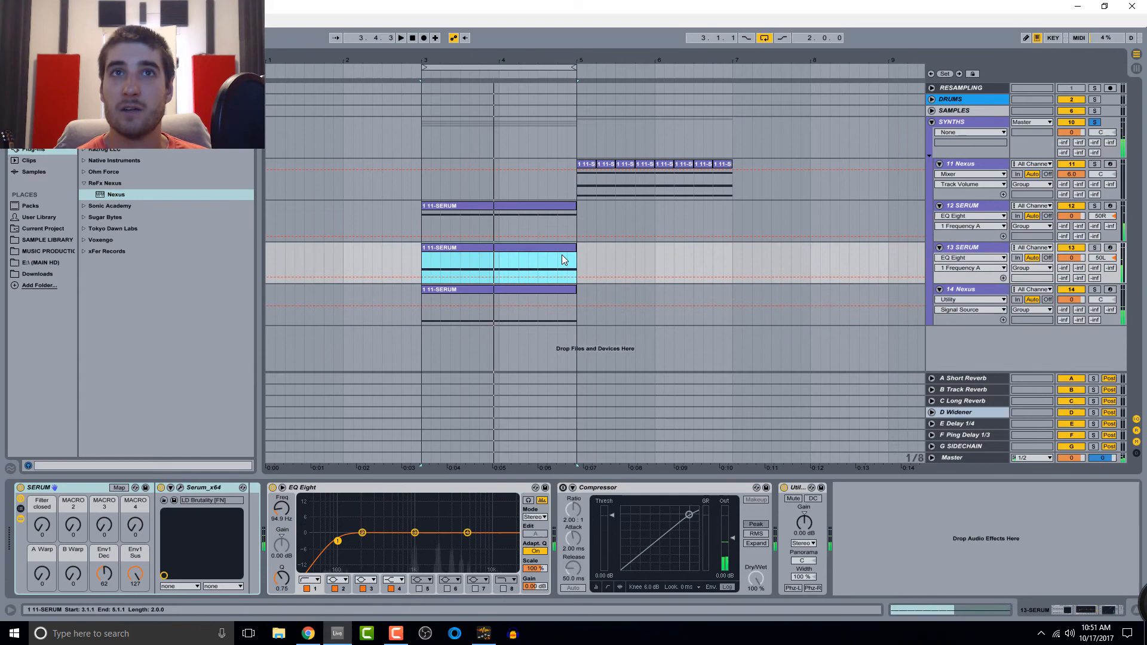
double_click(965, 248)
click(181, 487)
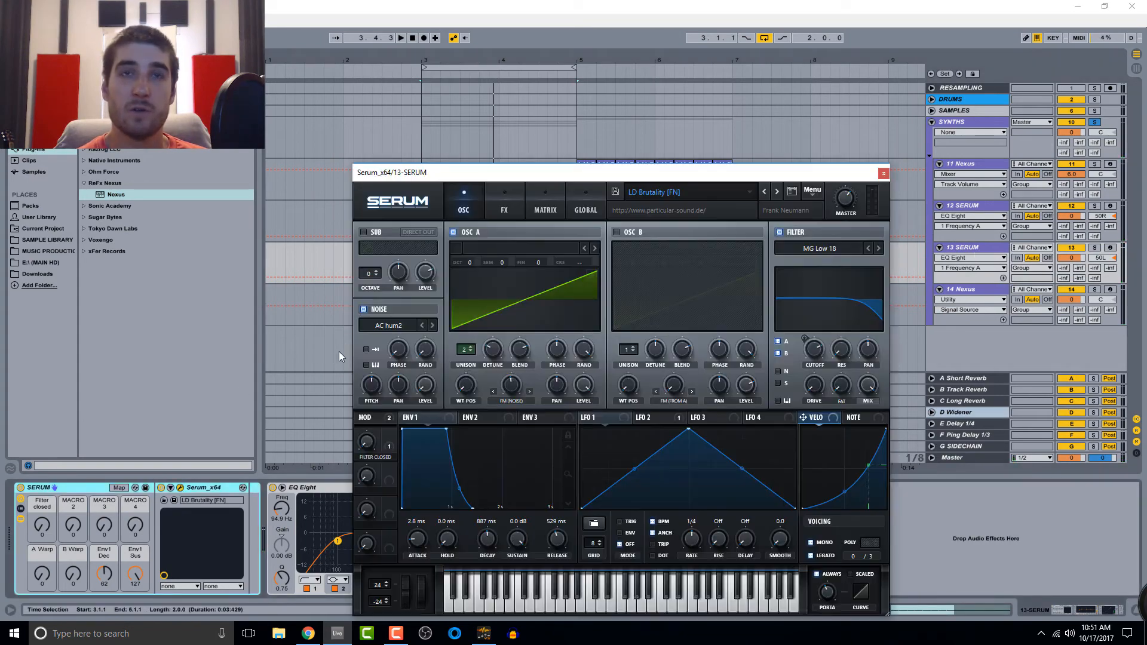
click(665, 192)
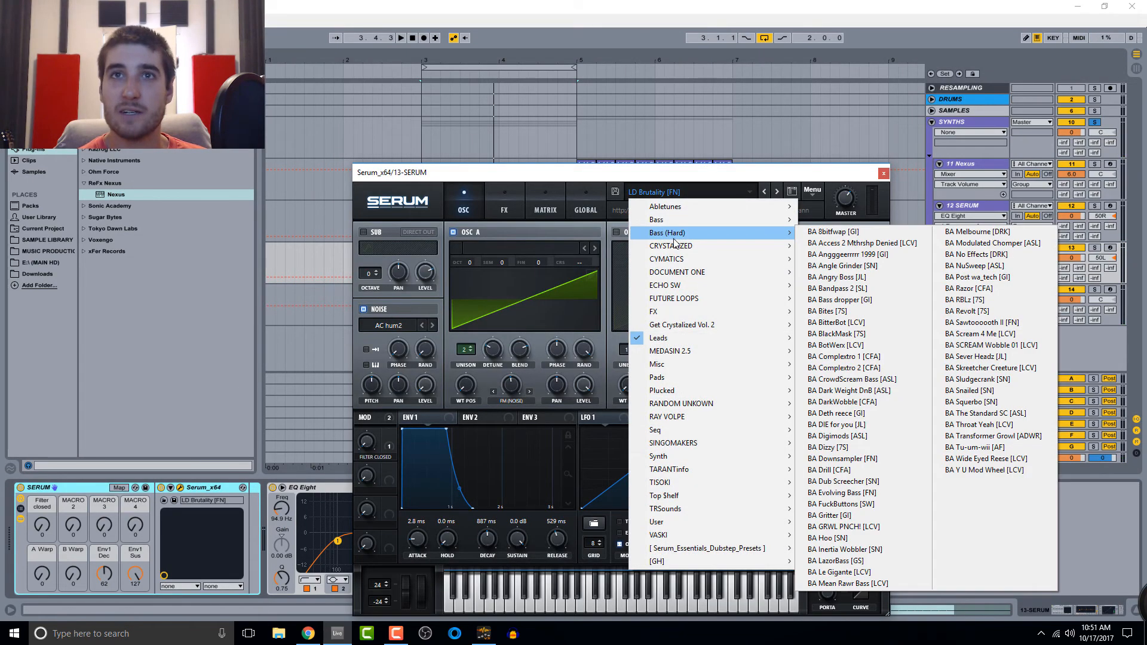
mouse_move(683, 388)
click(845, 388)
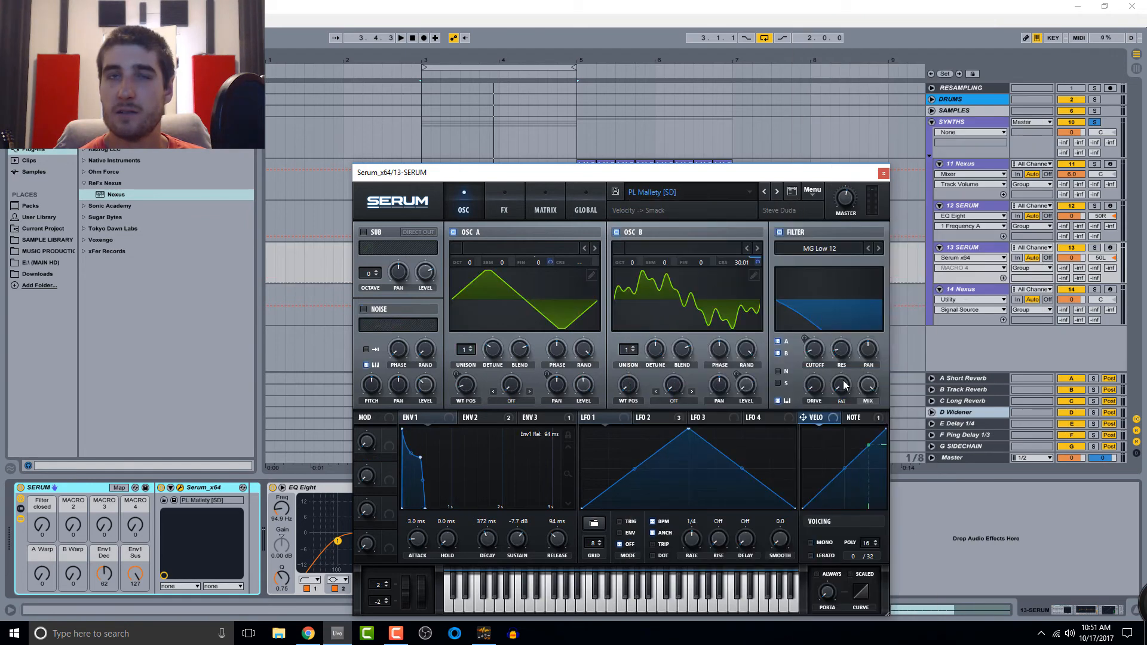
click(884, 173)
- Play the layers and, with the 13 SERUM track temporarily soloed, center its panning and raise its volume to 1.6 dB
key(space)
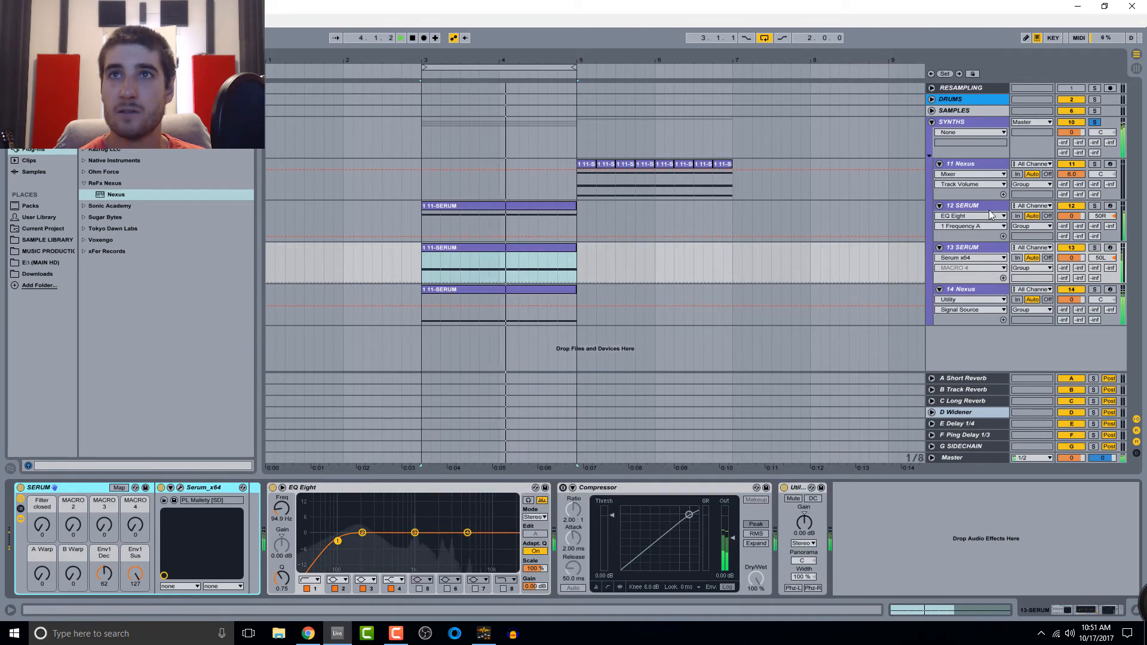
key(space)
click(1096, 247)
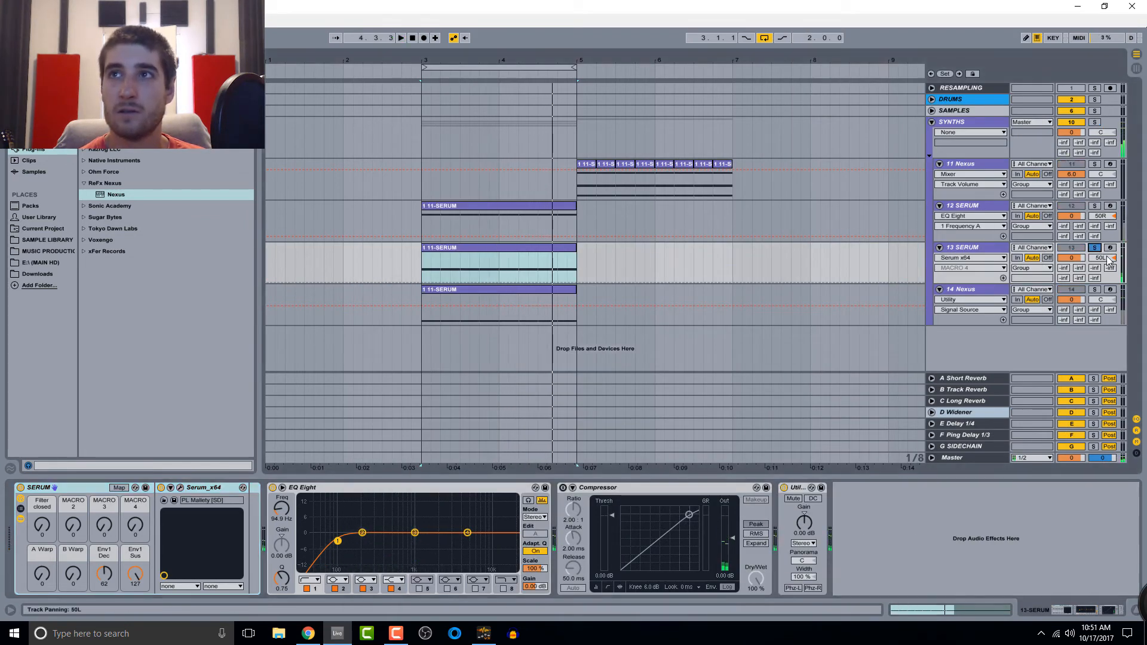
key(space)
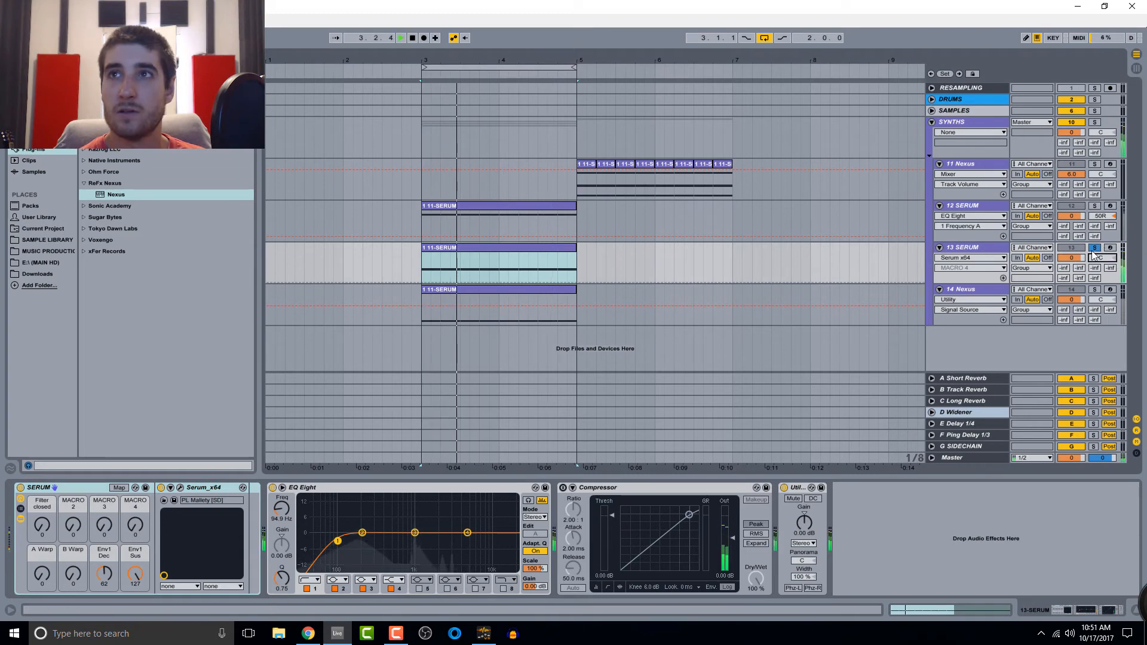
drag(1082, 258, 1082, 252)
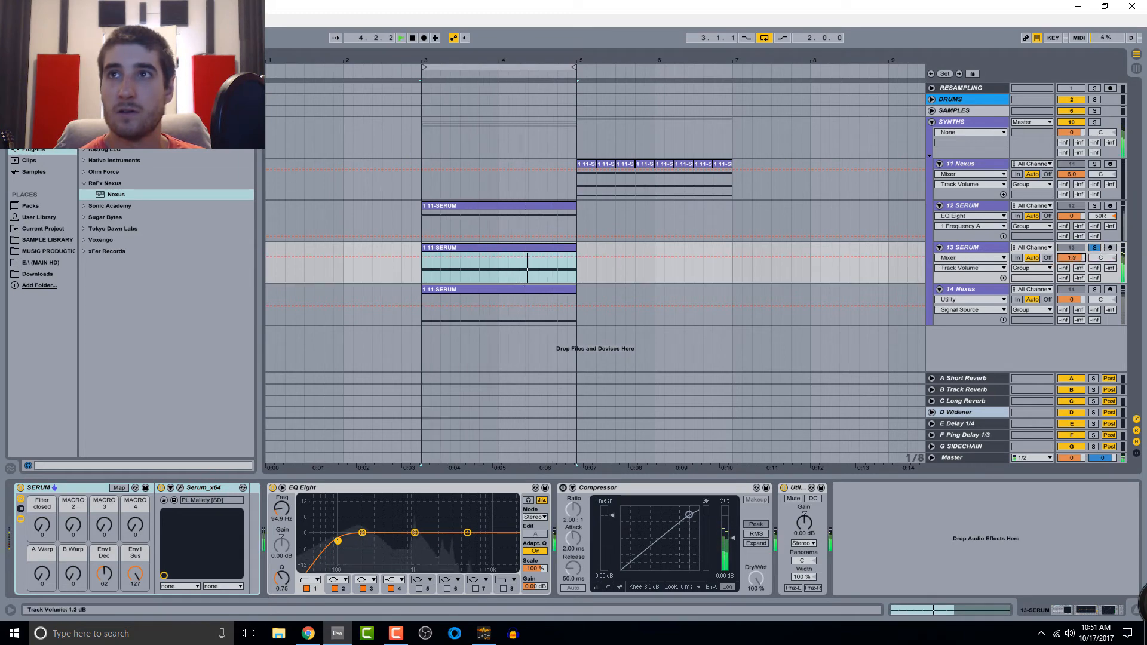
click(1095, 248)
- Stop playback and replace the instrument on the 12 SERUM track with Native Instruments Kontakt 5
double_click(978, 206)
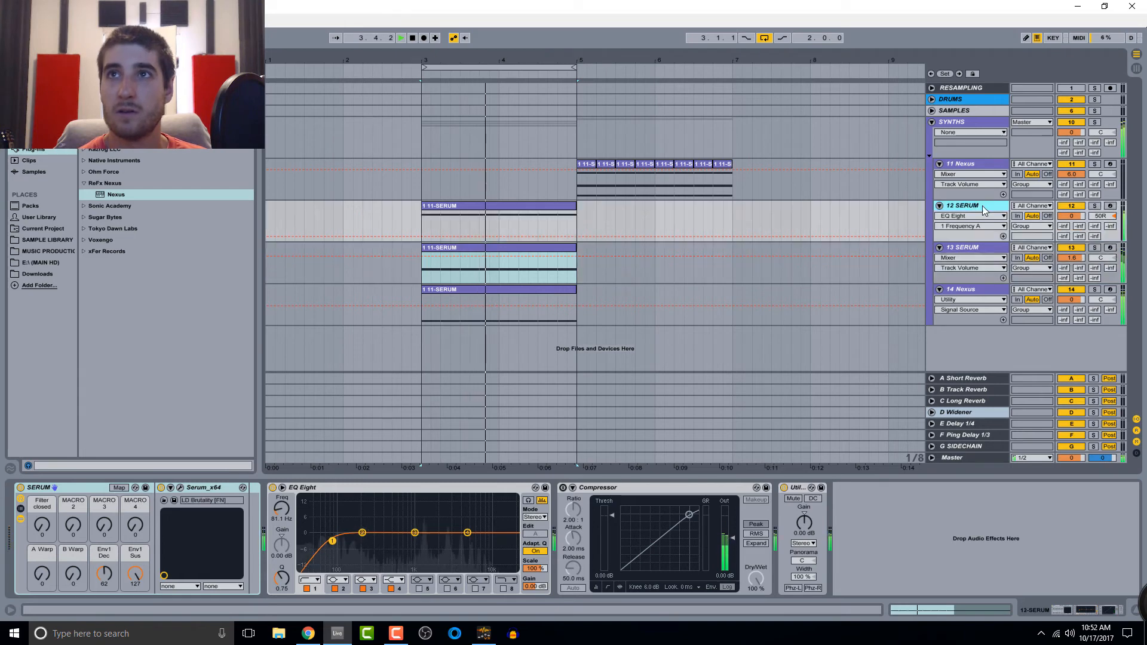
key(space)
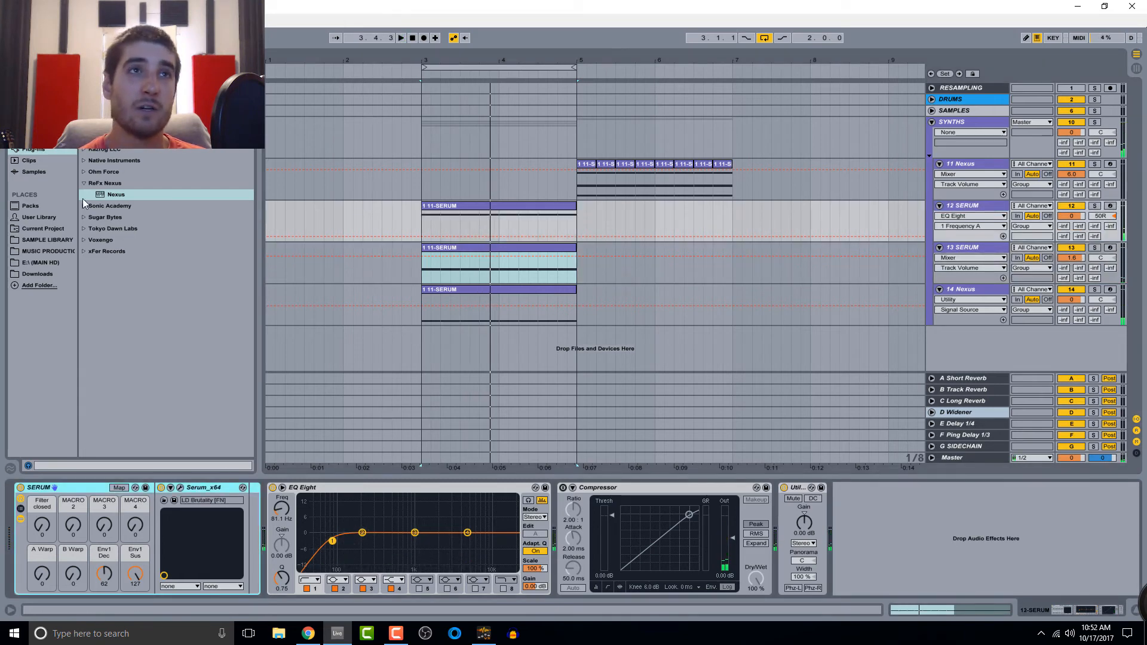
click(83, 161)
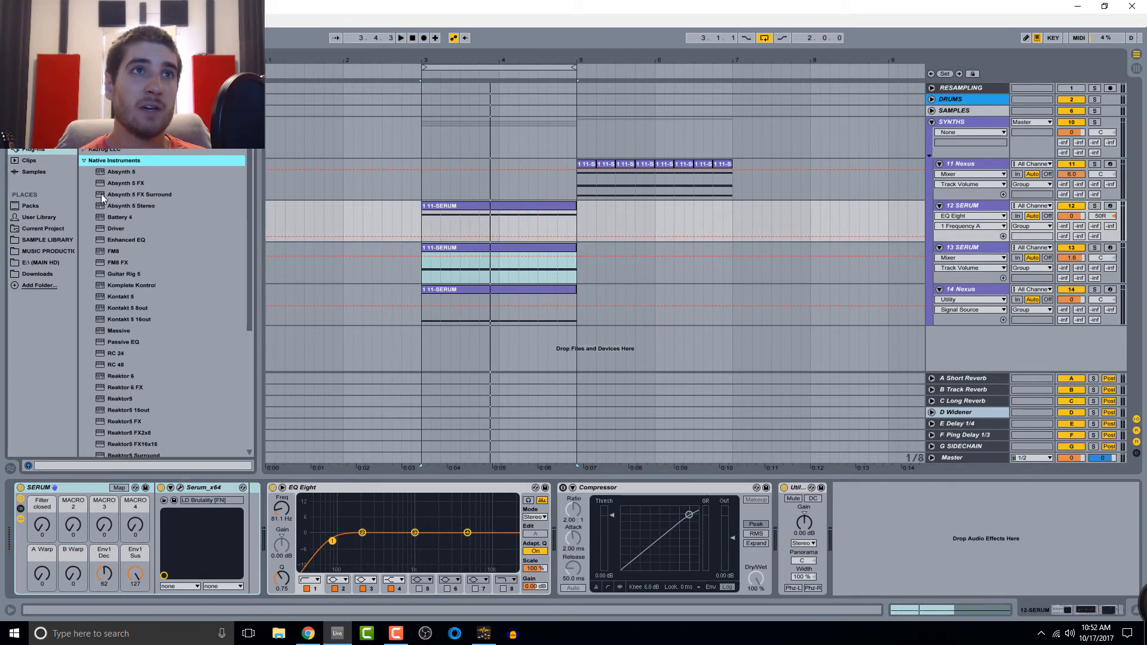
drag(110, 299, 569, 207)
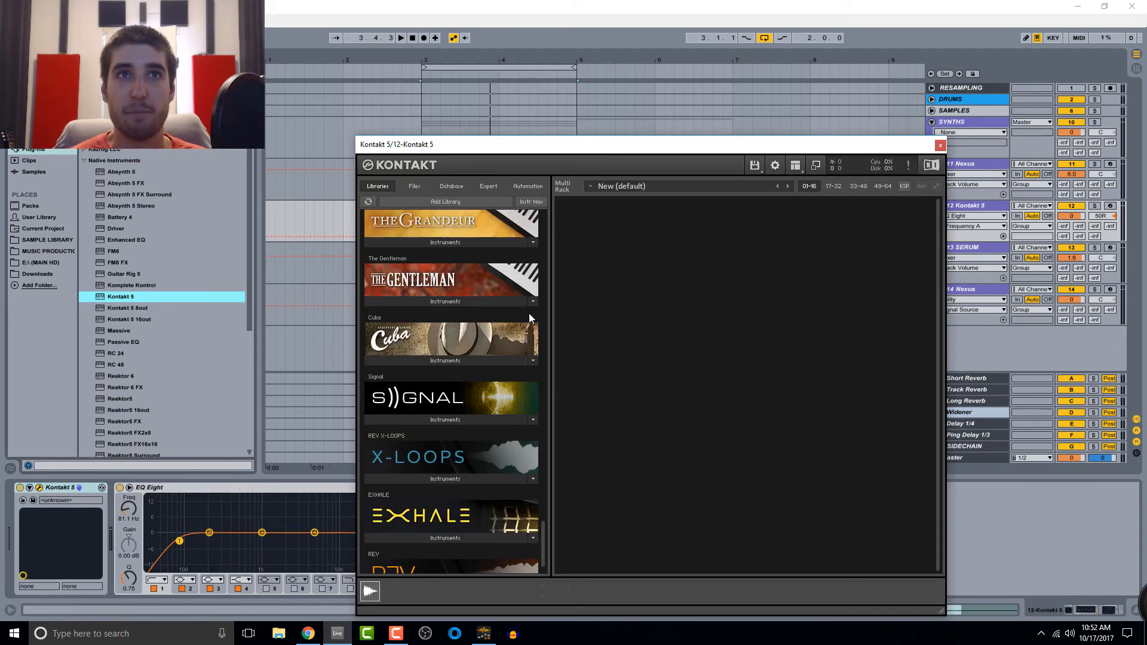
- Load Sections 3 and 4 Violins Production from the Session Strings Pro library into Kontakt on the 12 Kontakt 5 track
scroll(484, 410, up, 4)
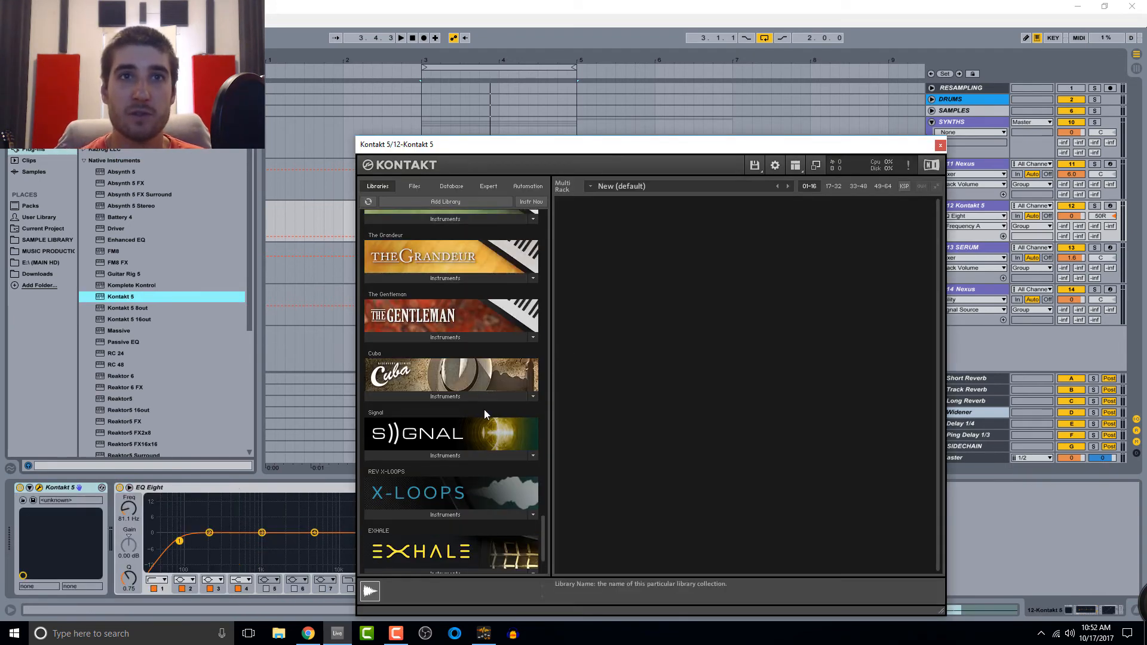
scroll(479, 414, up, 2)
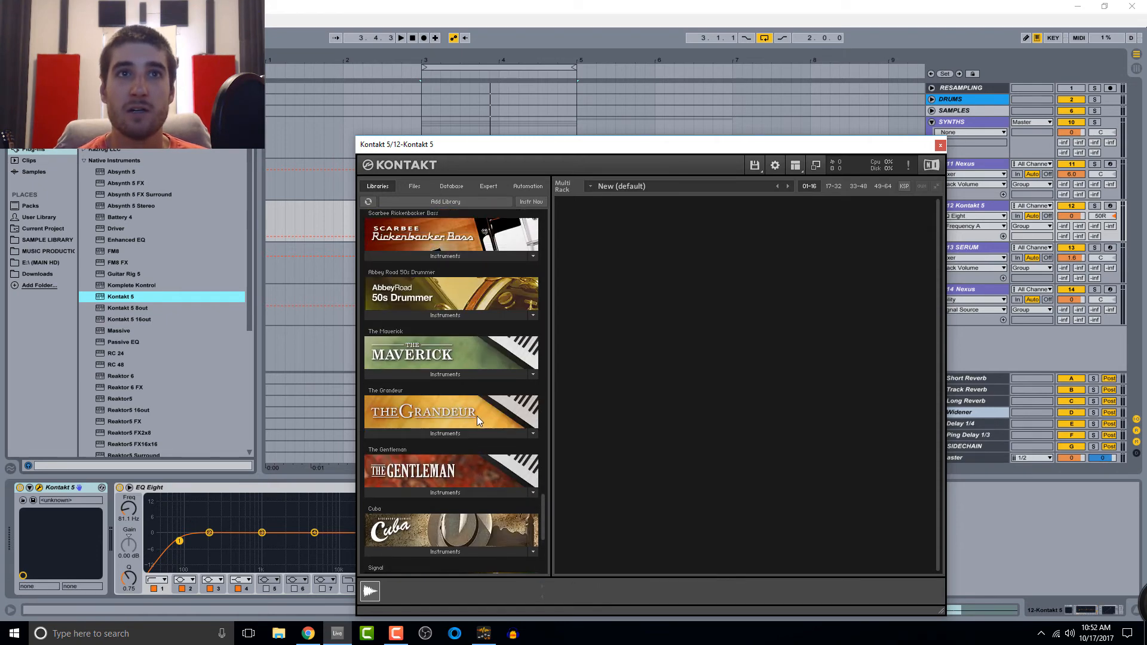
scroll(477, 416, down, 3)
drag(545, 518, 550, 461)
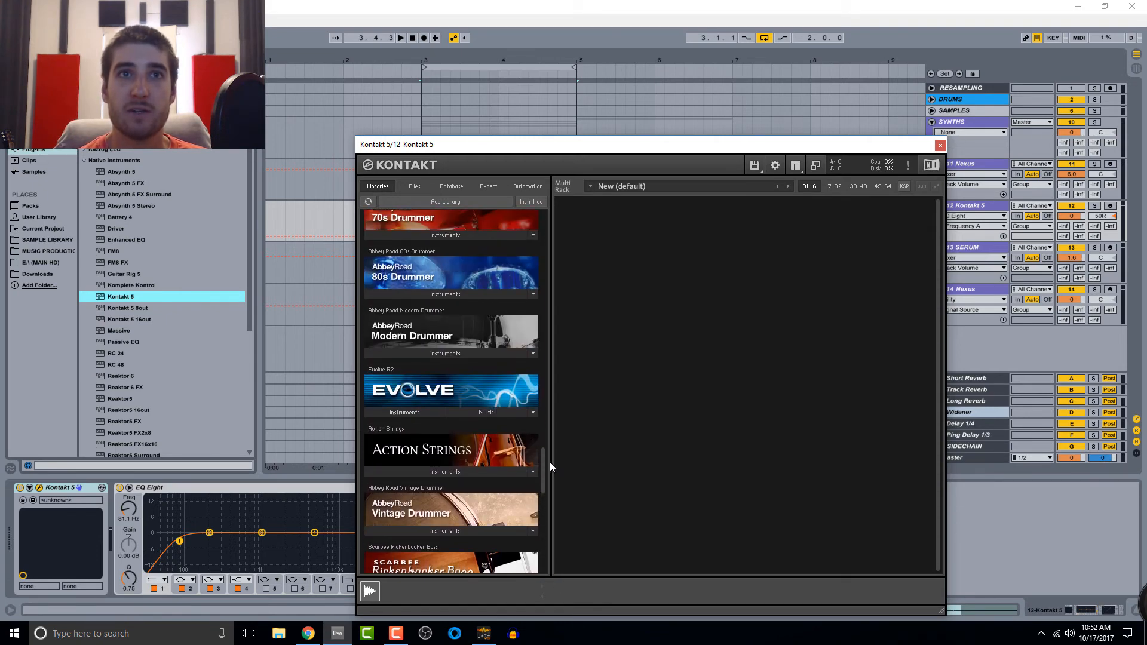
click(452, 473)
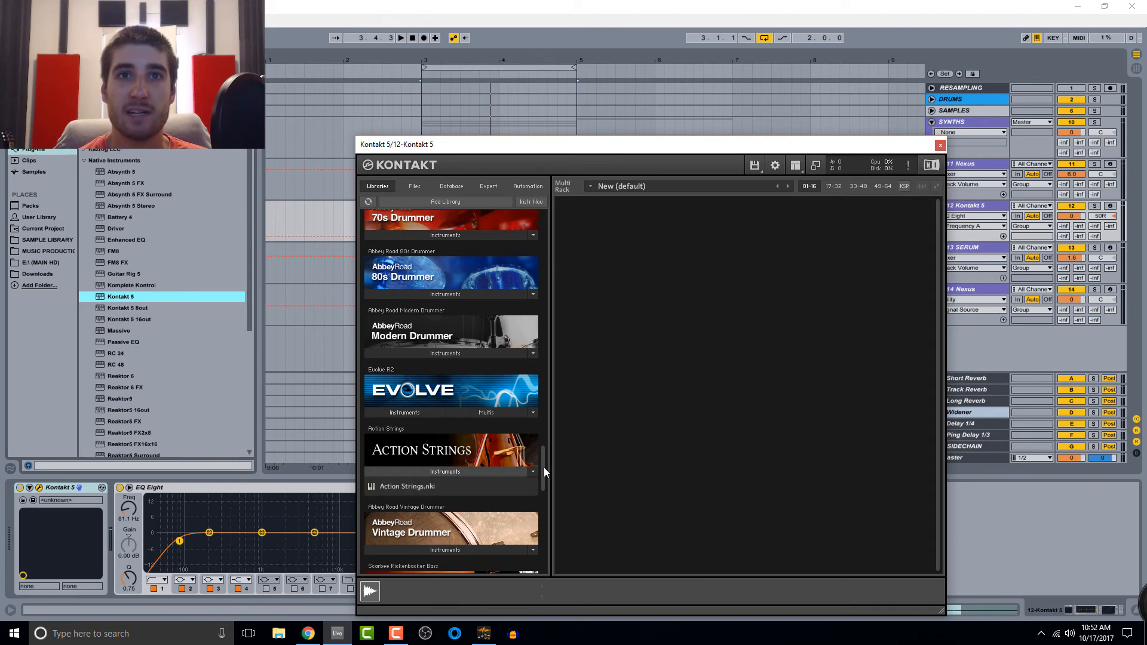
drag(543, 472, 548, 398)
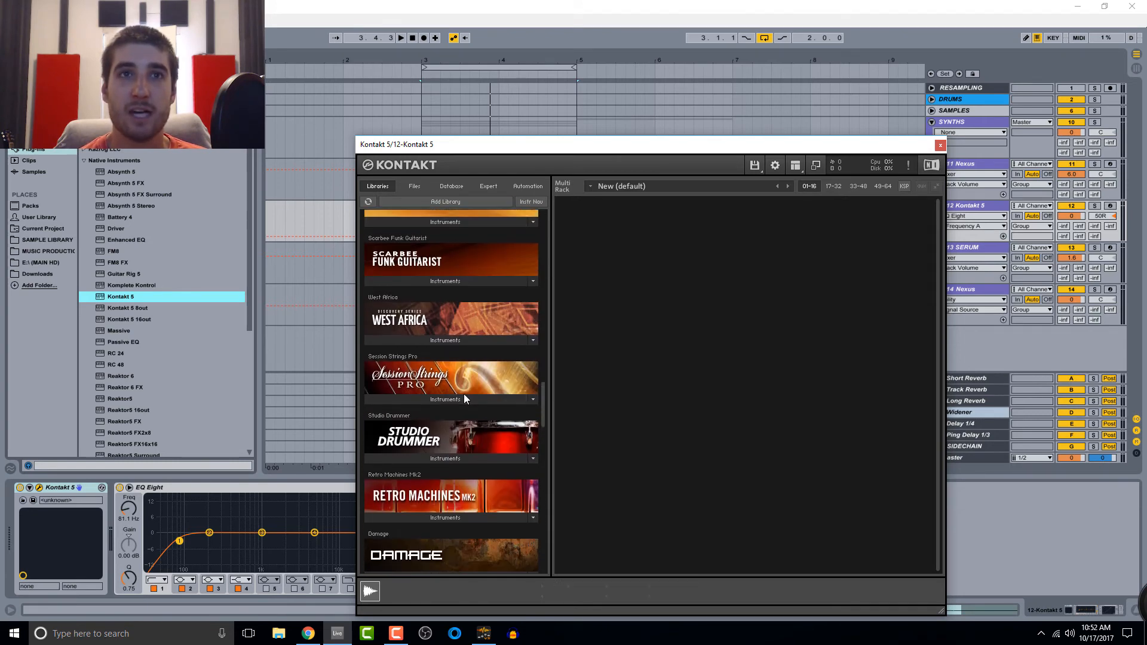
click(464, 397)
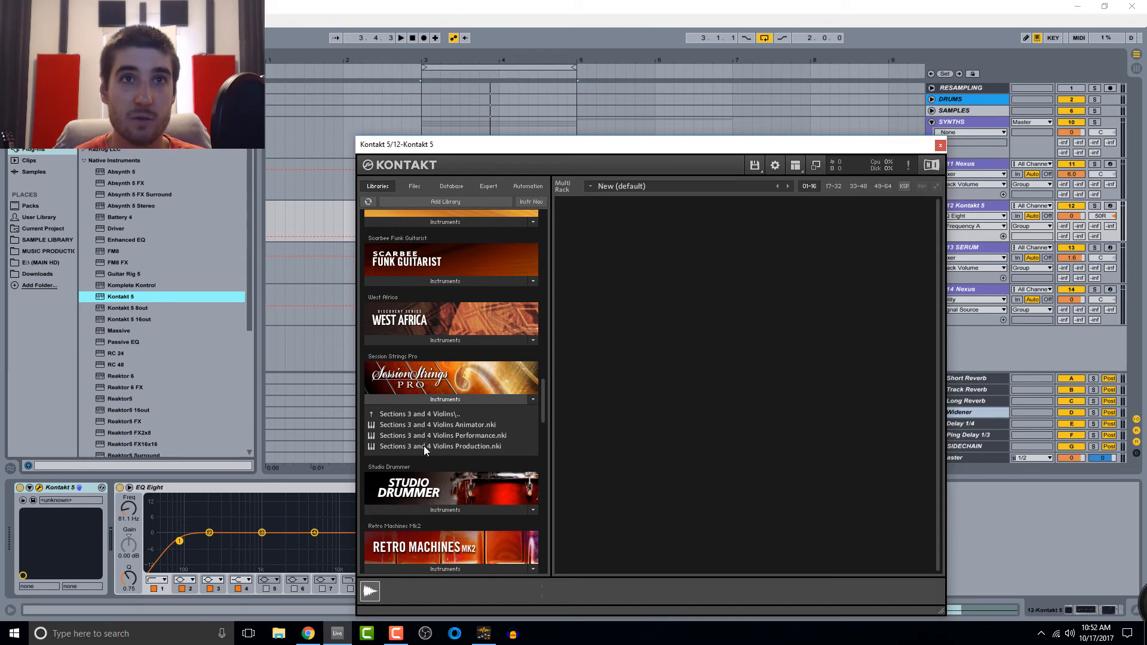
drag(424, 446, 598, 370)
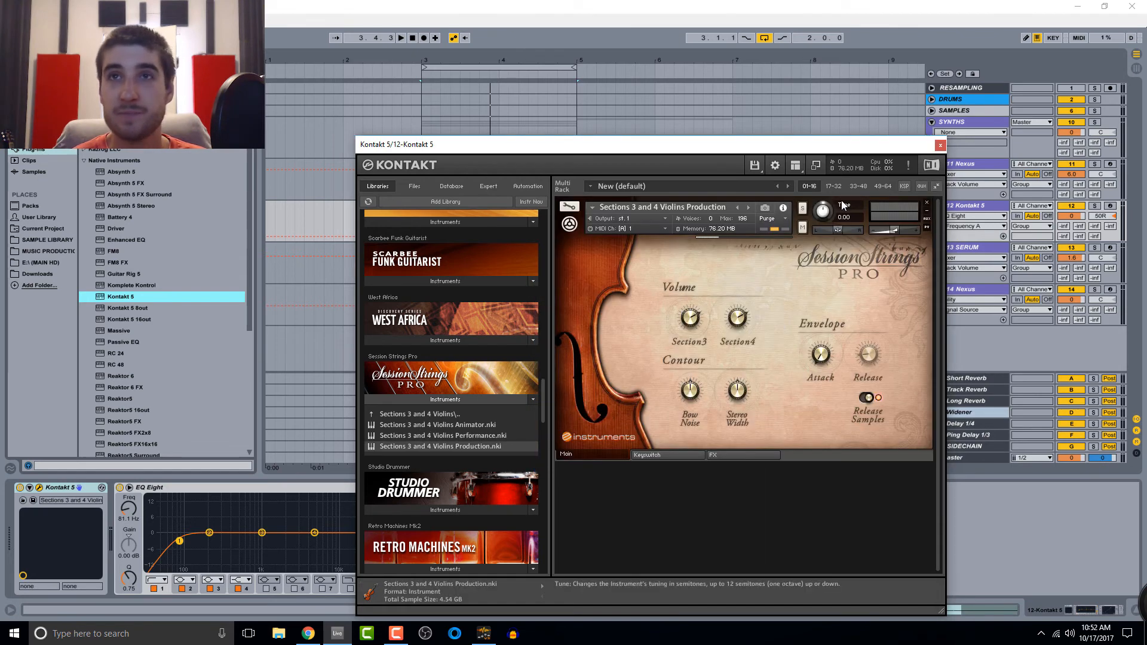
- Set the violins' C1 keyswitch articulation to Spiccato, audition the soloed 12 Kontakt 5 track and close the Kontakt window
click(740, 455)
click(684, 455)
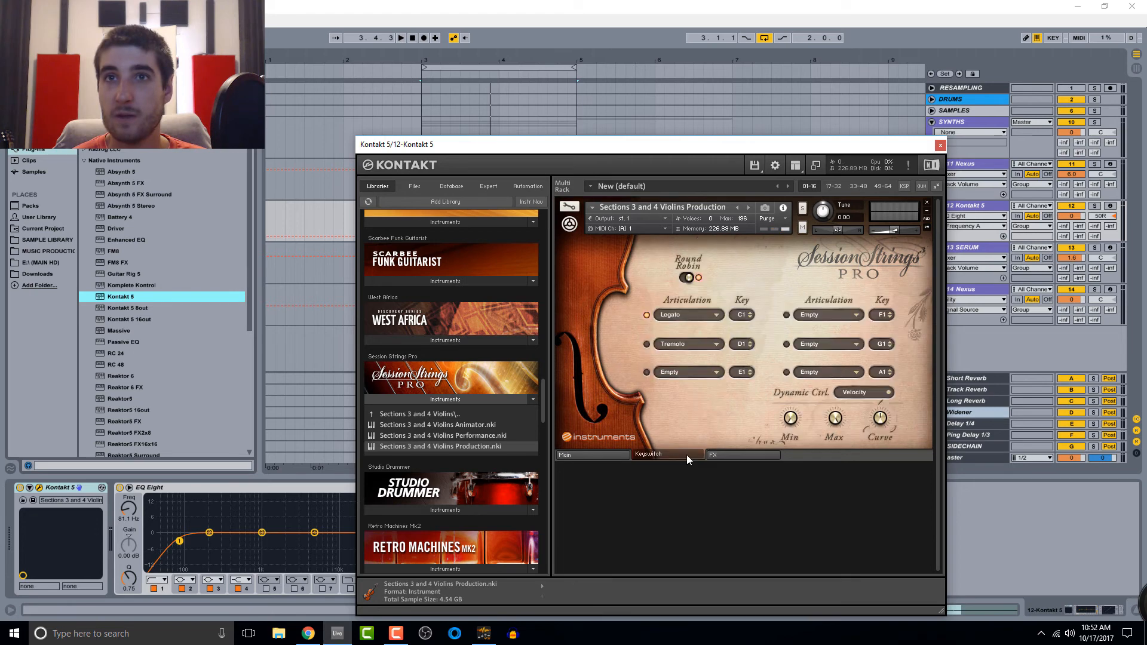
click(676, 315)
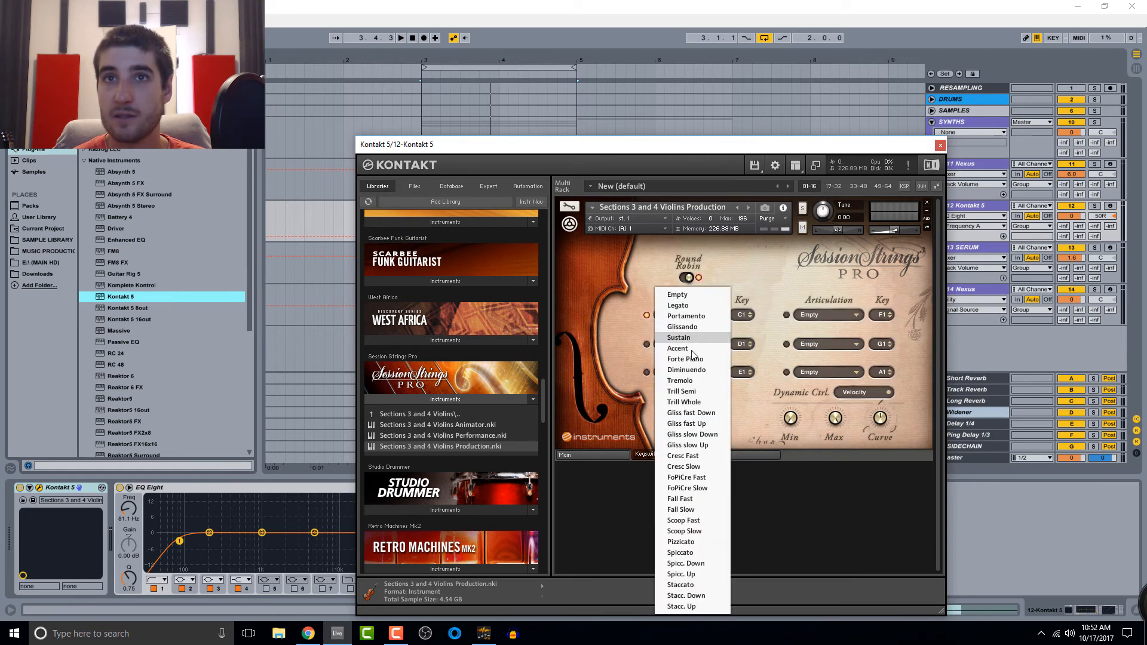
click(681, 553)
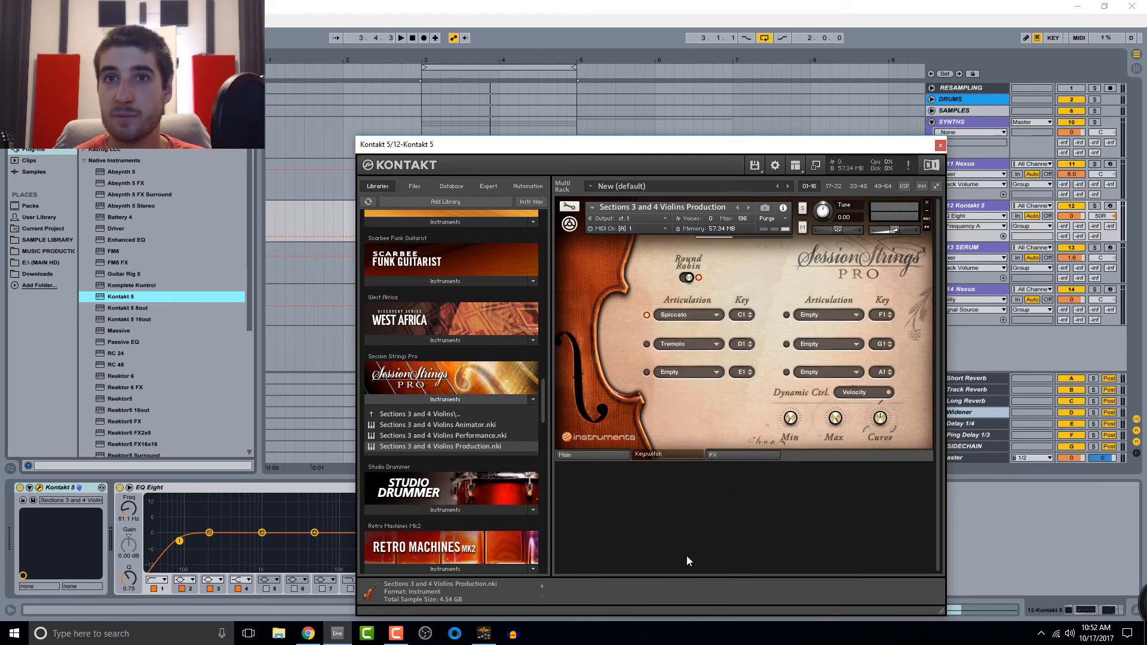
click(1096, 206)
key(space)
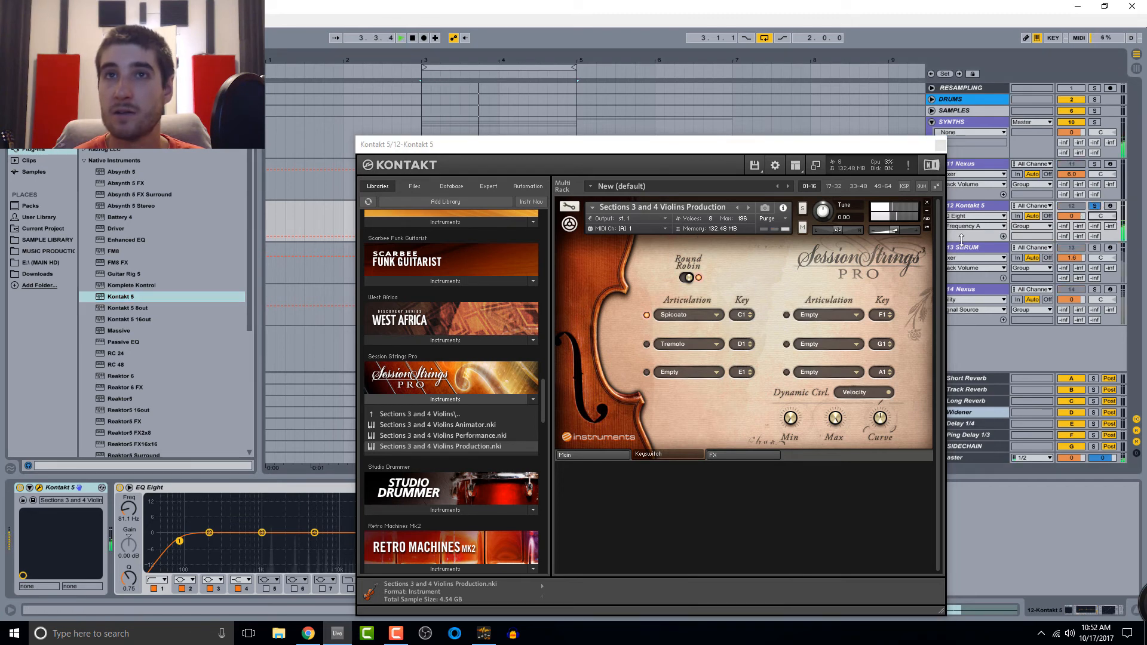
click(940, 146)
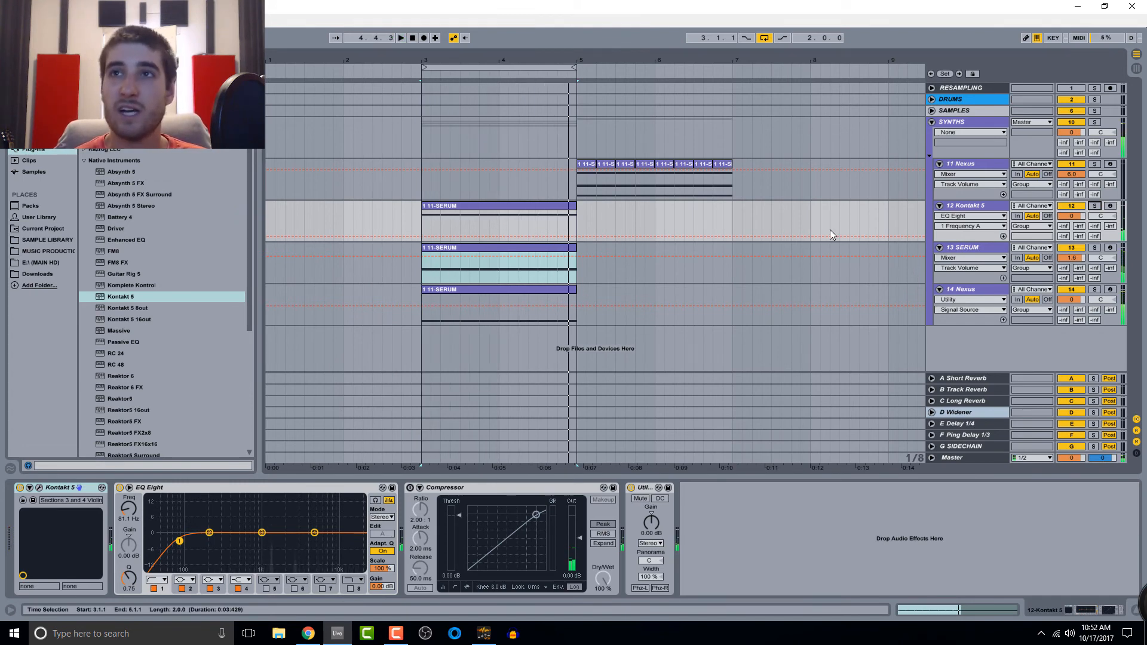
- Duplicate the 14 Nexus track and replace the duplicate's instrument with Kontakt 5
click(994, 292)
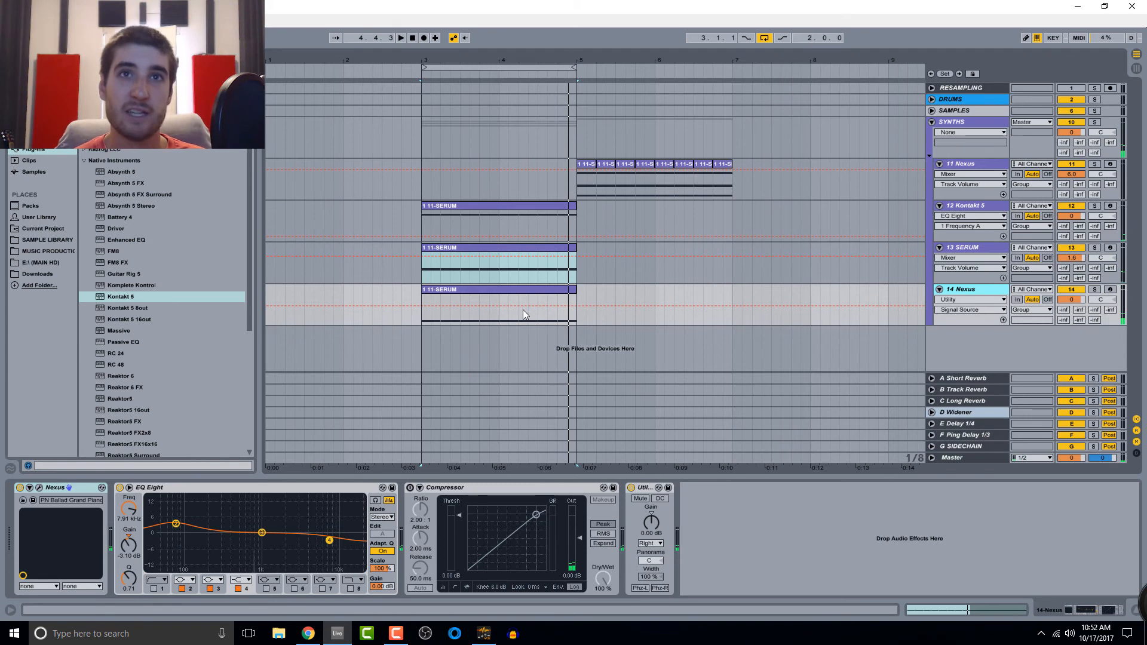
key(ctrl+d)
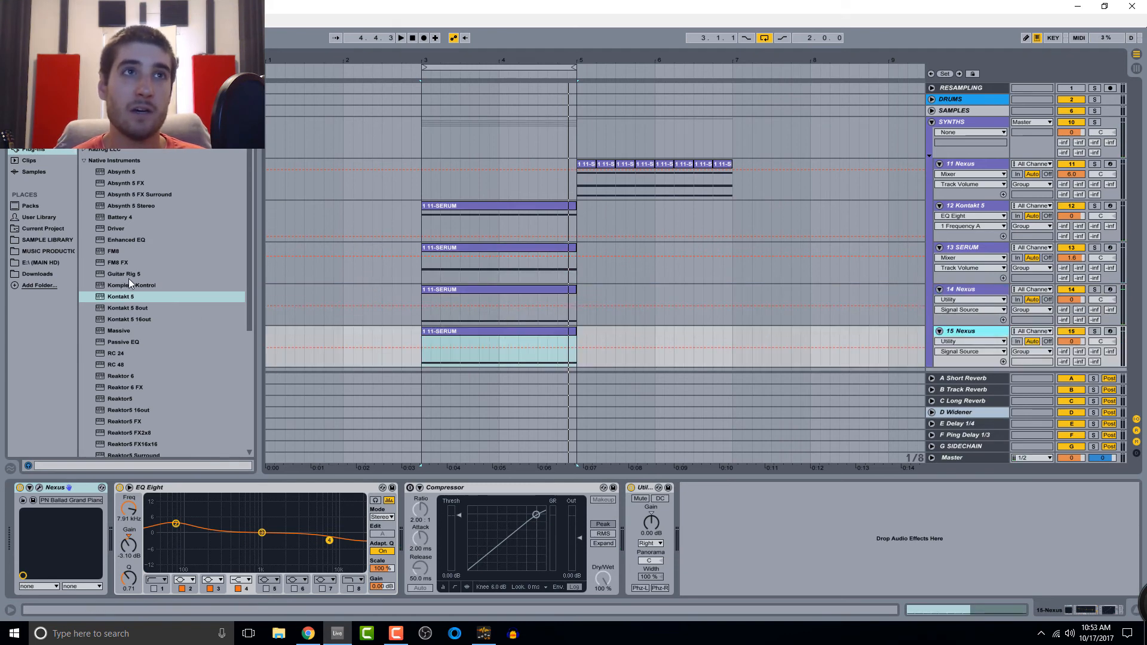
drag(123, 295, 430, 335)
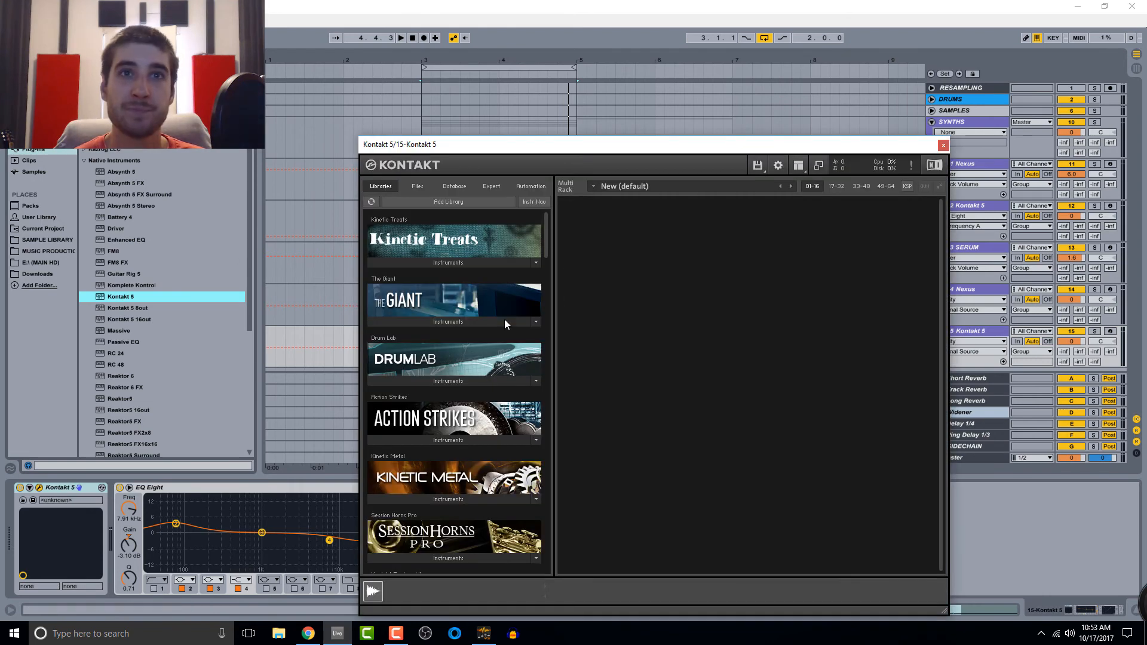
- Load the Bass Trombone from the Session Horns Pro library into Kontakt on track 15
scroll(475, 391, down, 1)
scroll(475, 390, down, 2)
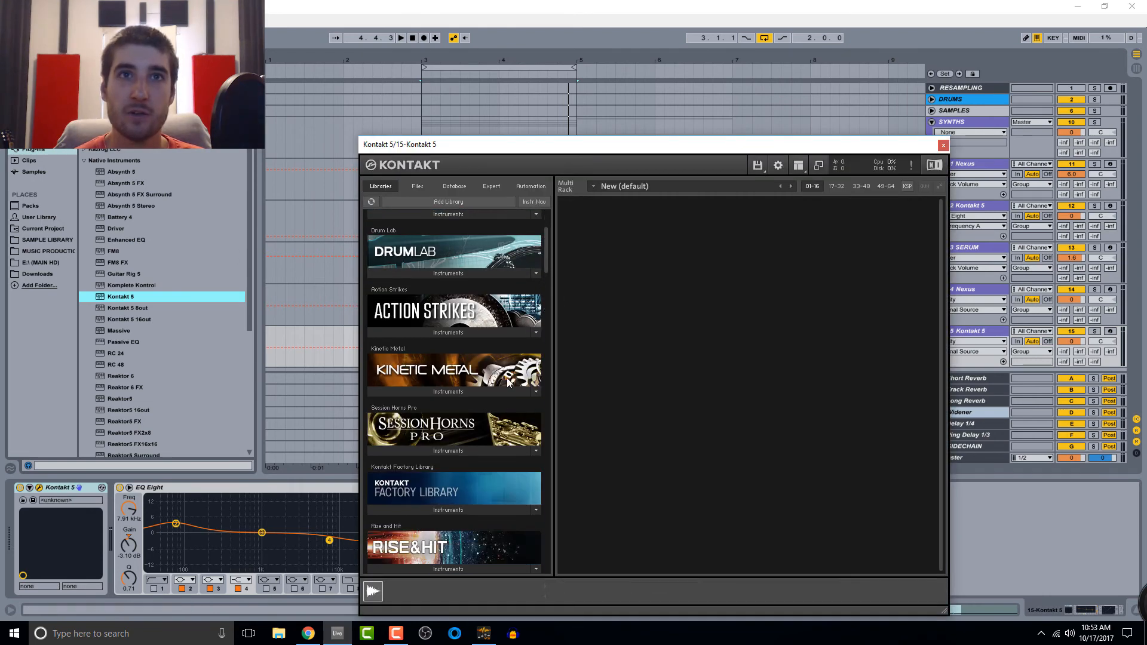
click(453, 450)
scroll(460, 442, down, 1)
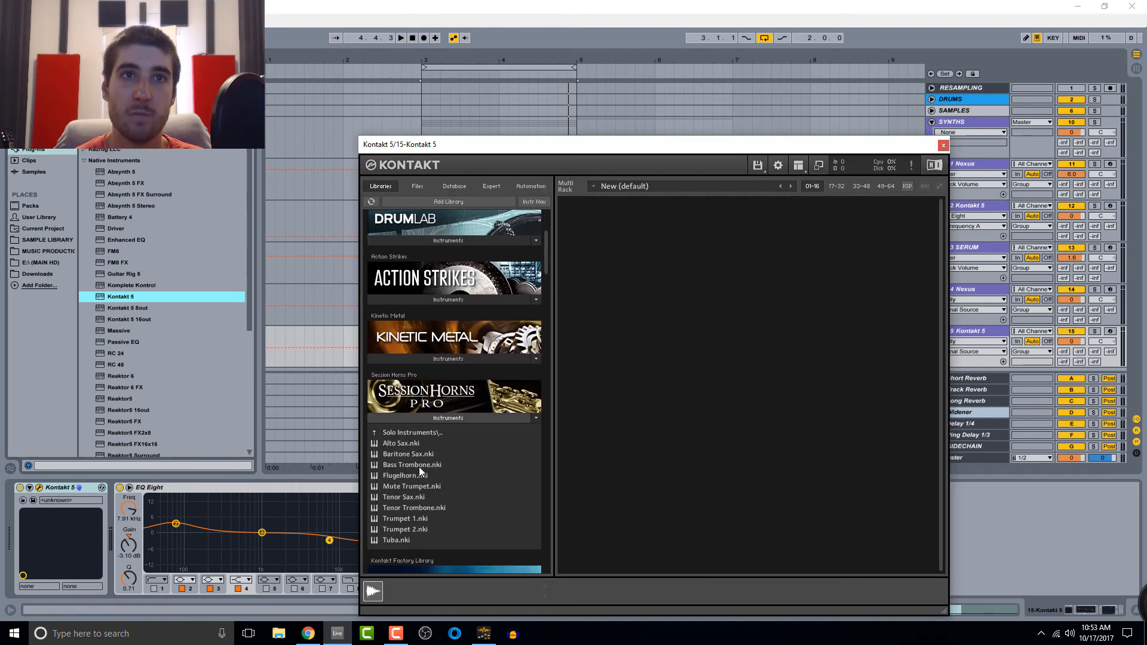
double_click(418, 466)
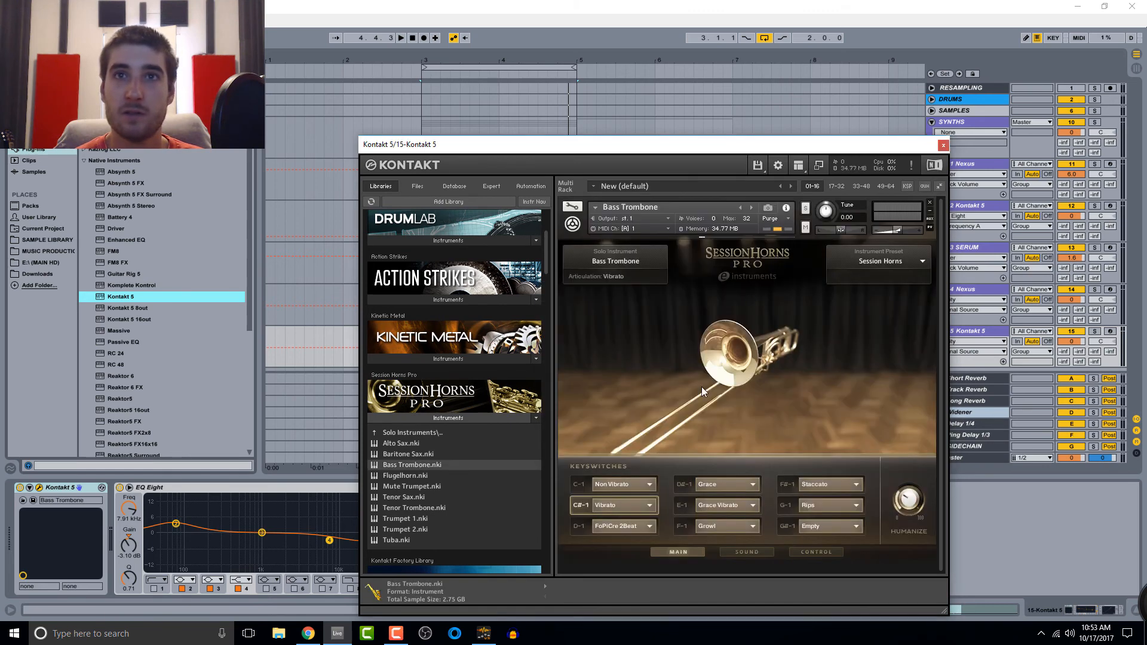
- Set the trombone's C#-1 keyswitch to Staccato, play with the 15 Kontakt 5 track soloed, and close the Kontakt window
click(629, 504)
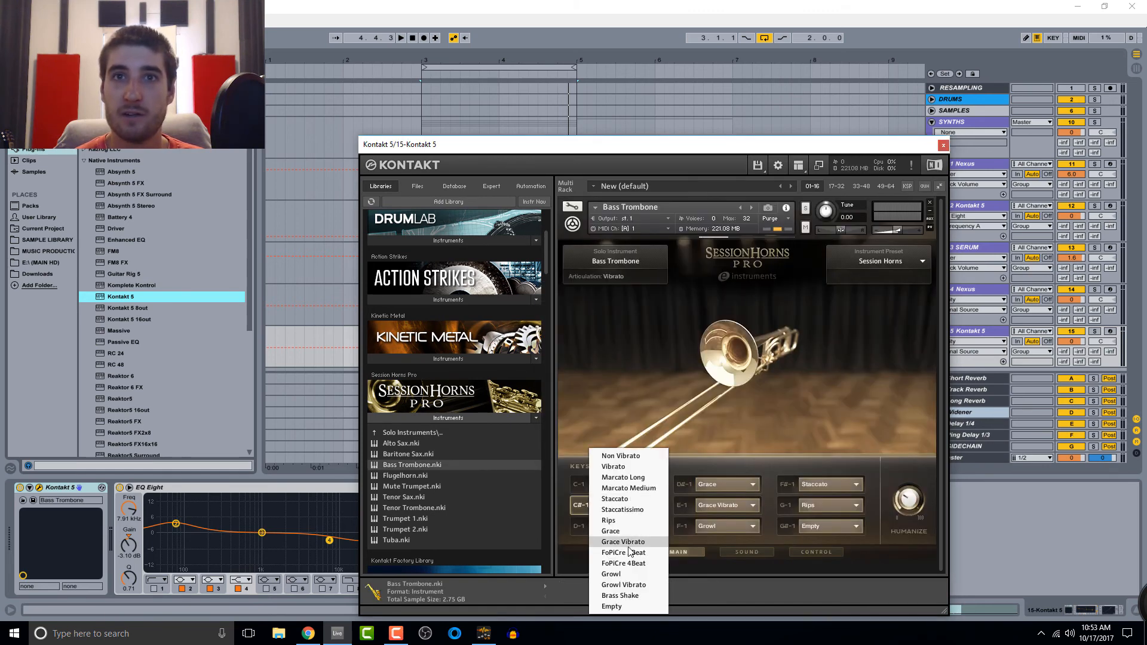
click(633, 500)
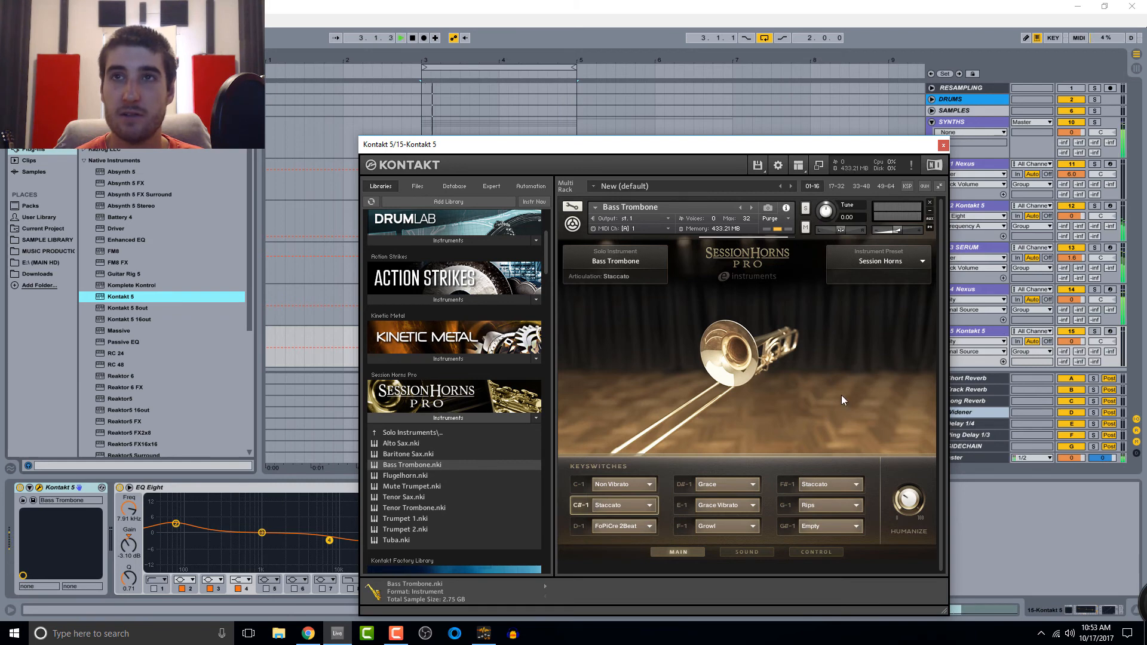
key(space)
click(1095, 332)
click(943, 145)
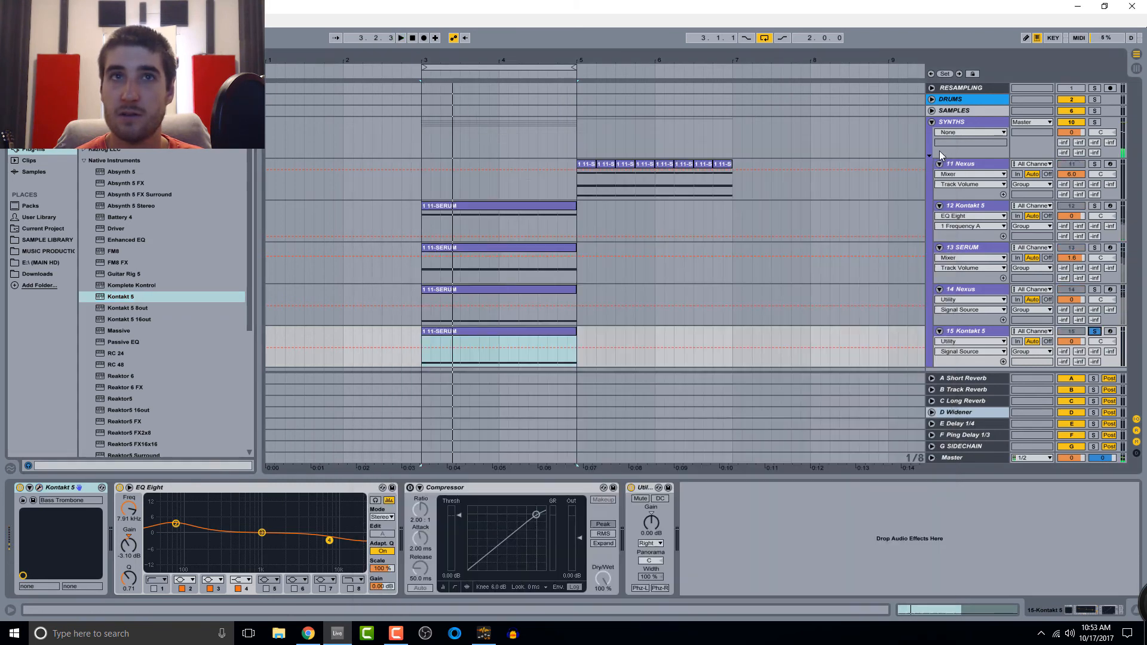
- Transpose the G4 notes in the 15 Kontakt 5 clip down two octaves to G2 and play the result soloed and with the other layers
double_click(490, 339)
click(400, 438)
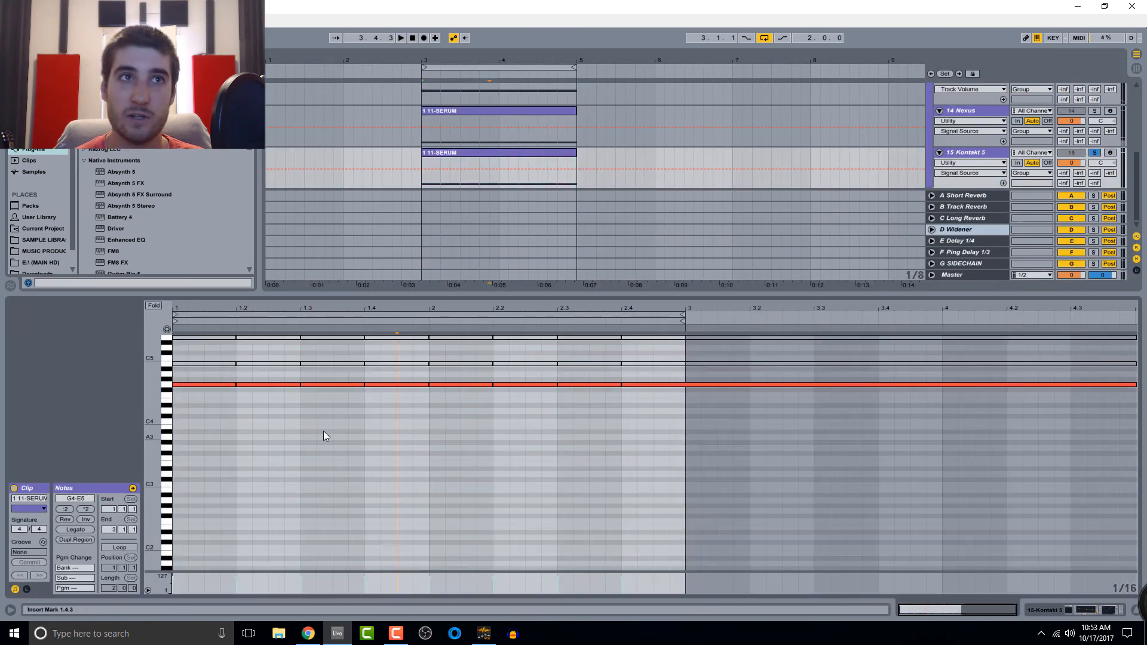
click(164, 387)
key(shift+Down)
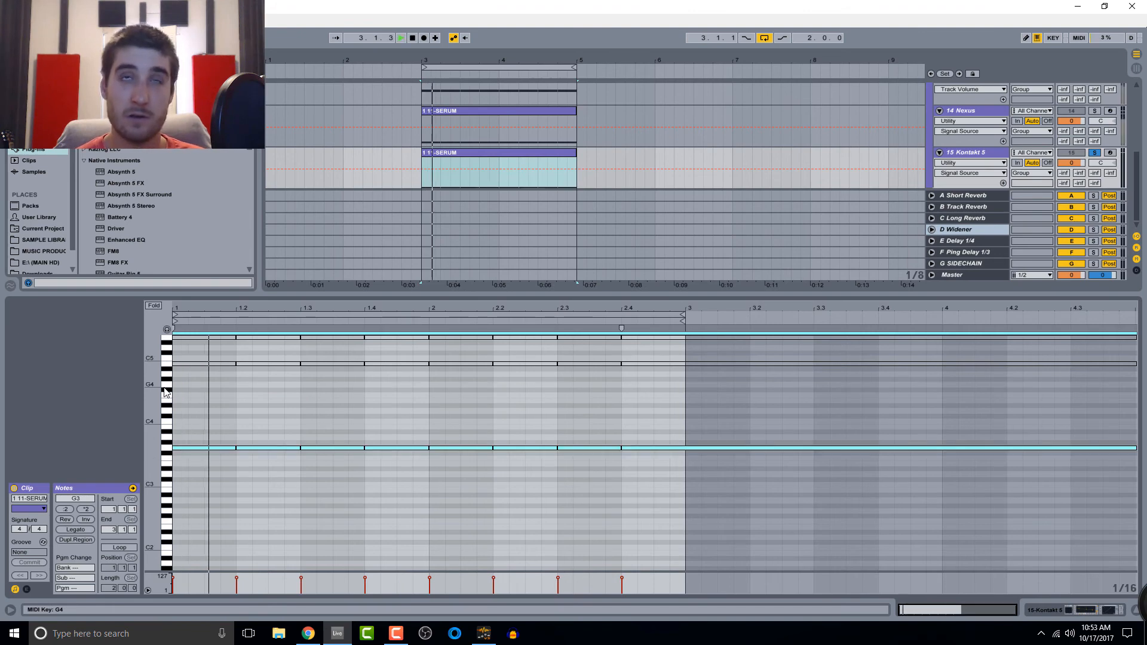
key(shift+Down)
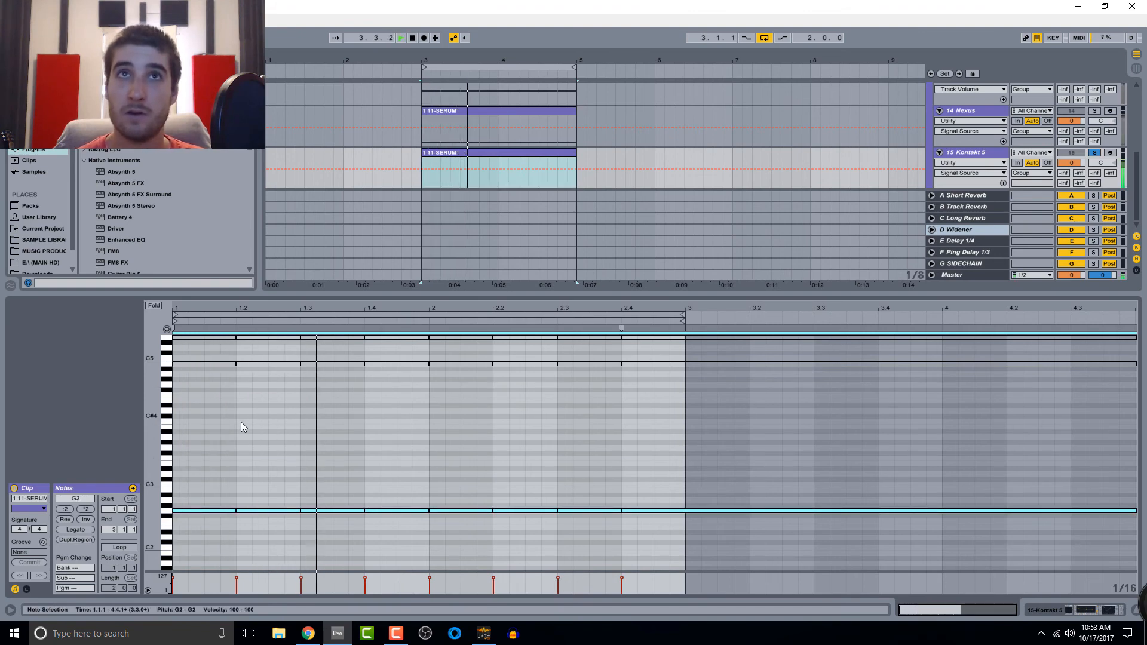
key(space)
key(space)
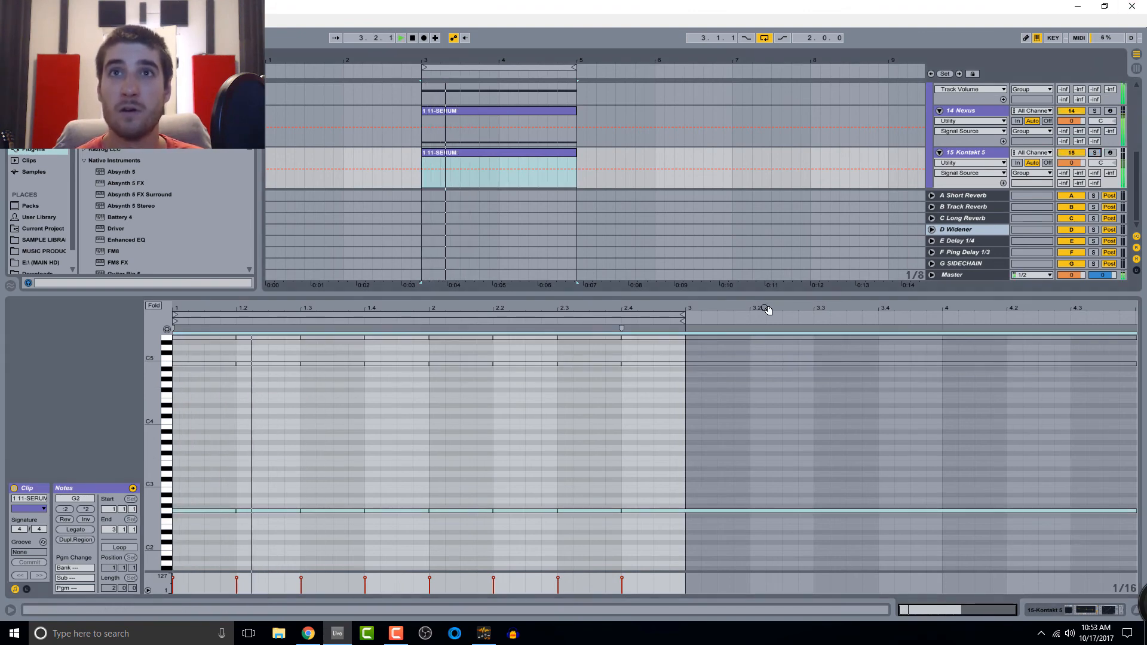
- Close the note editor and compare the layers with the original 11 Nexus chord by looping bars 5–6, then return the loop to bar 3
click(755, 294)
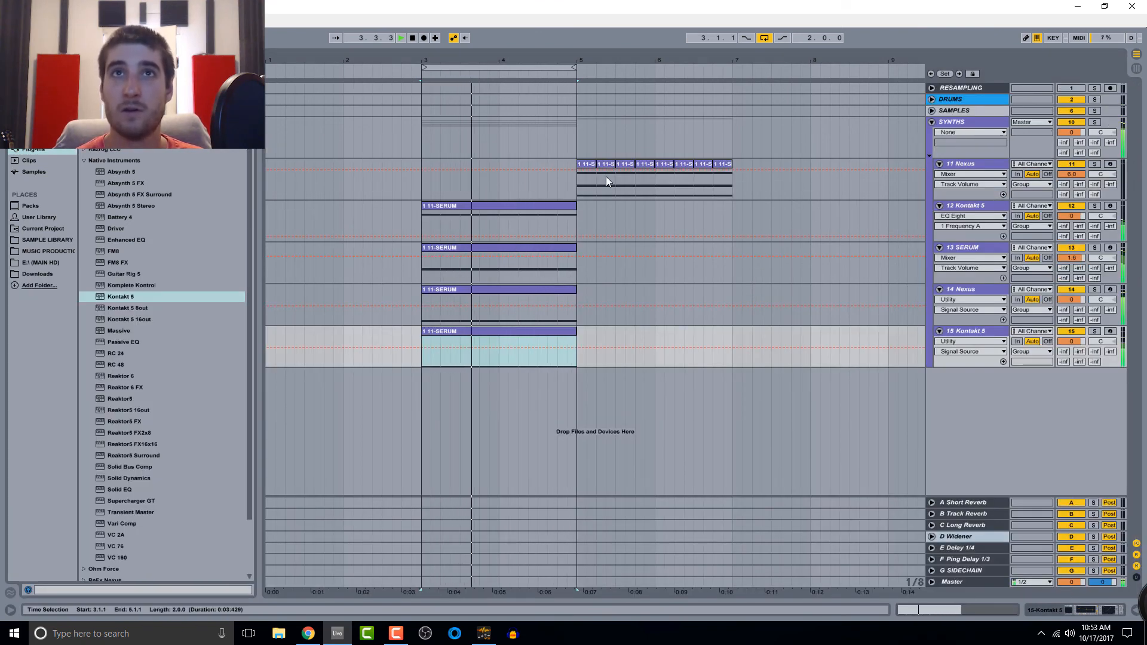
drag(538, 68, 696, 72)
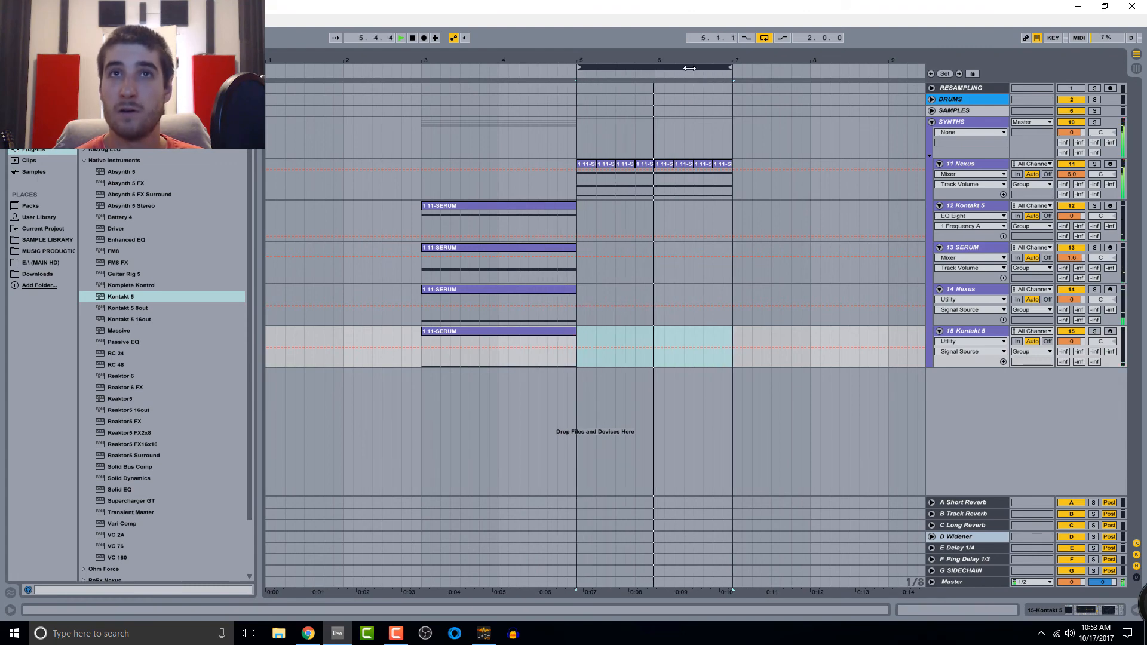
key(space)
drag(689, 68, 537, 69)
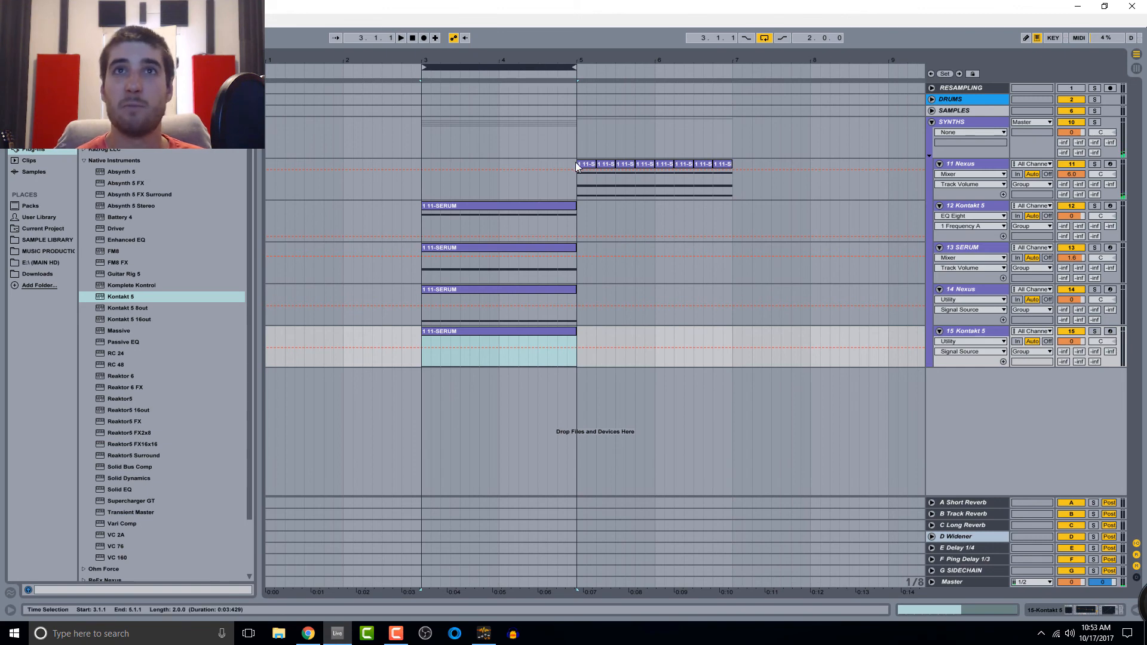
- Copy the full chord clips from 11 Nexus at bar 5 over the 14 Nexus clip at bar 3 and play all the layers
drag(577, 174, 733, 176)
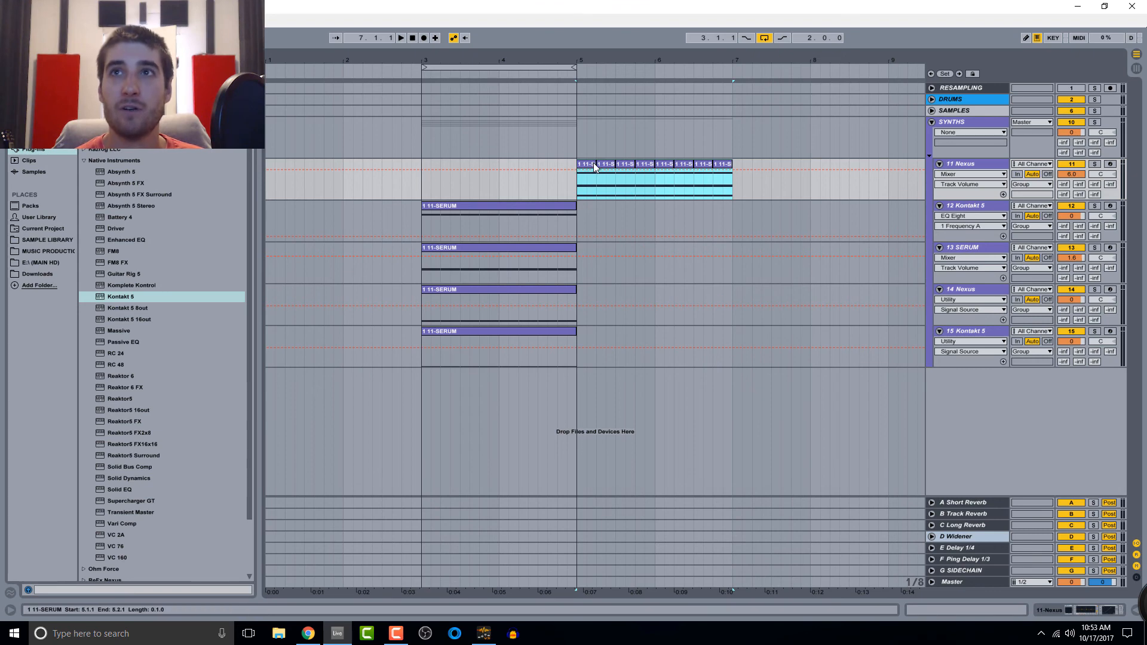
drag(593, 167, 433, 300)
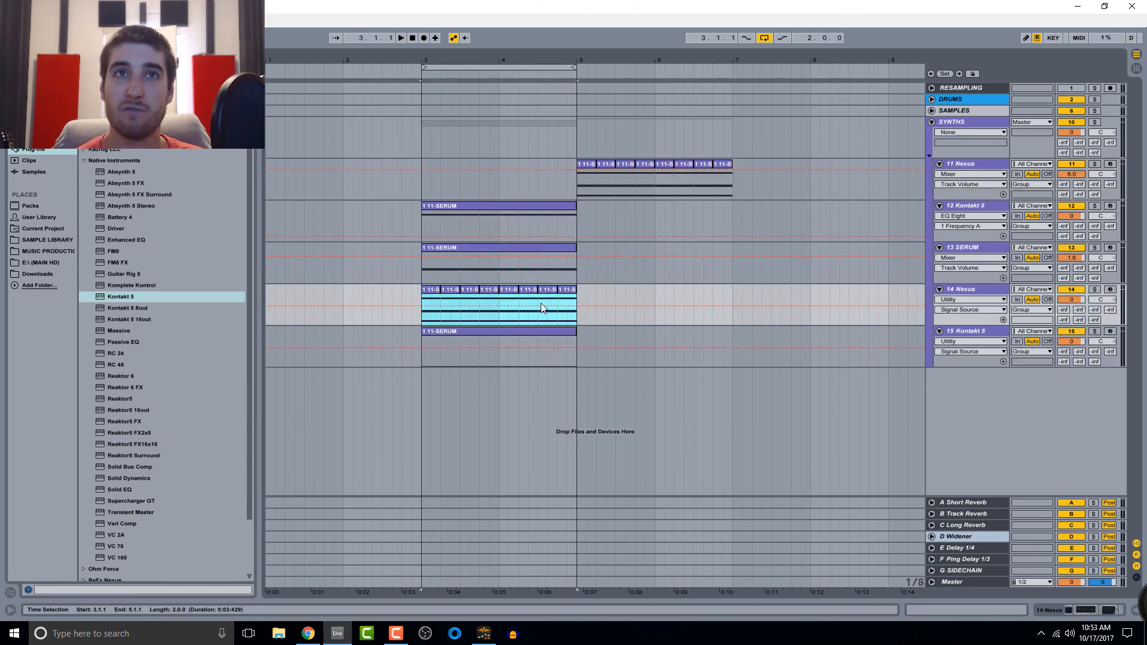
click(443, 331)
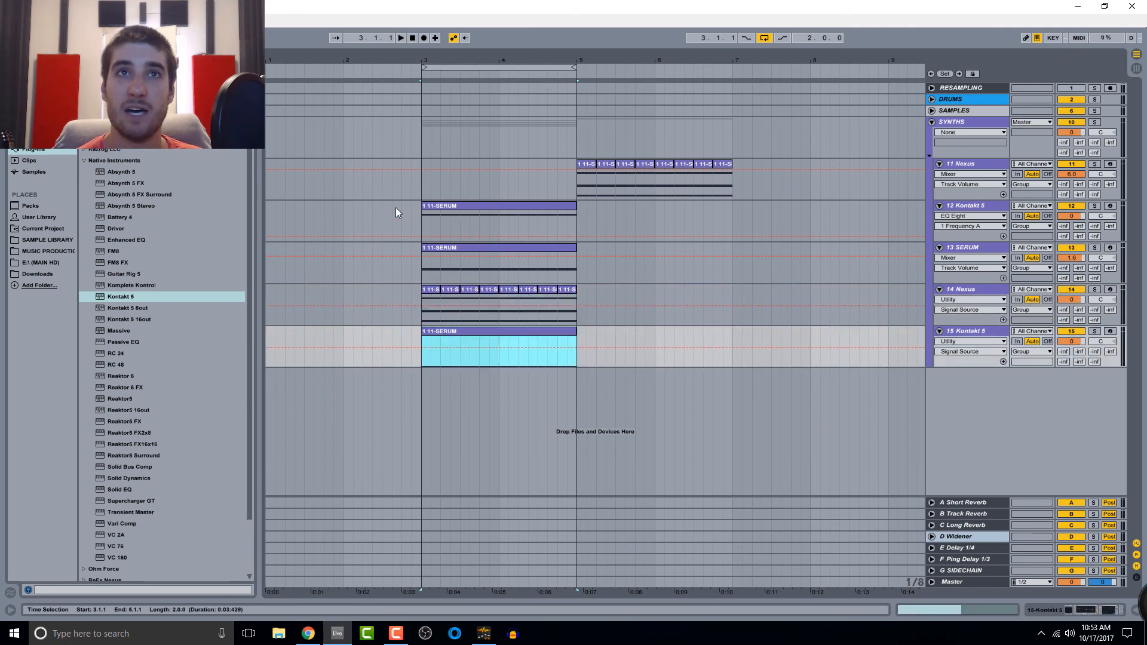
drag(418, 221, 572, 332)
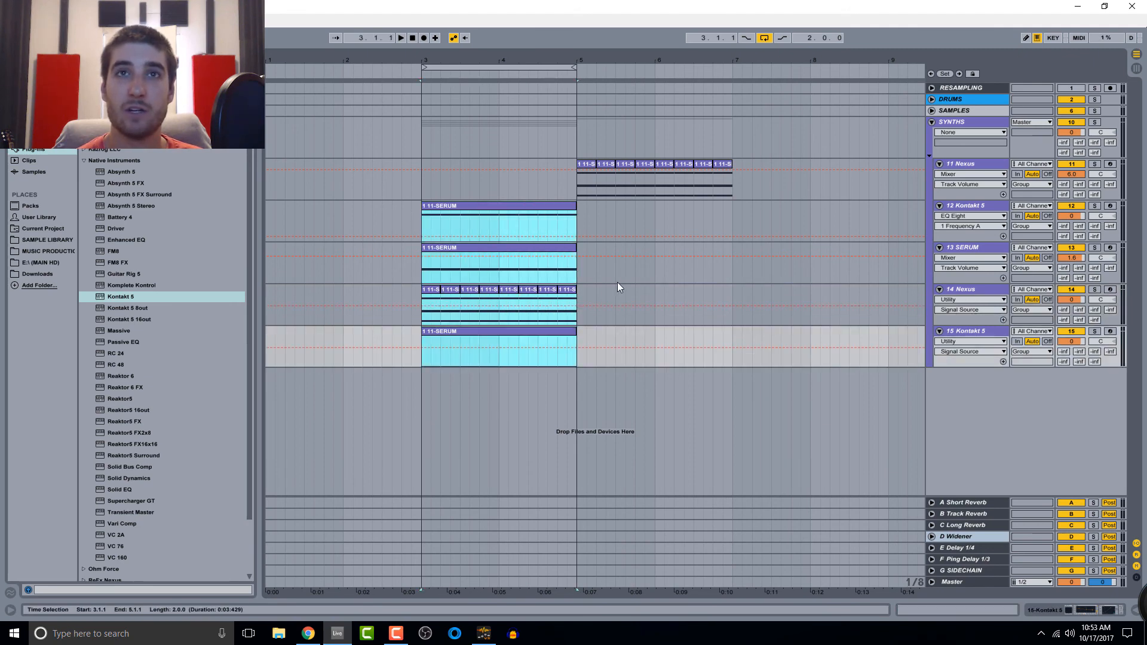
key(space)
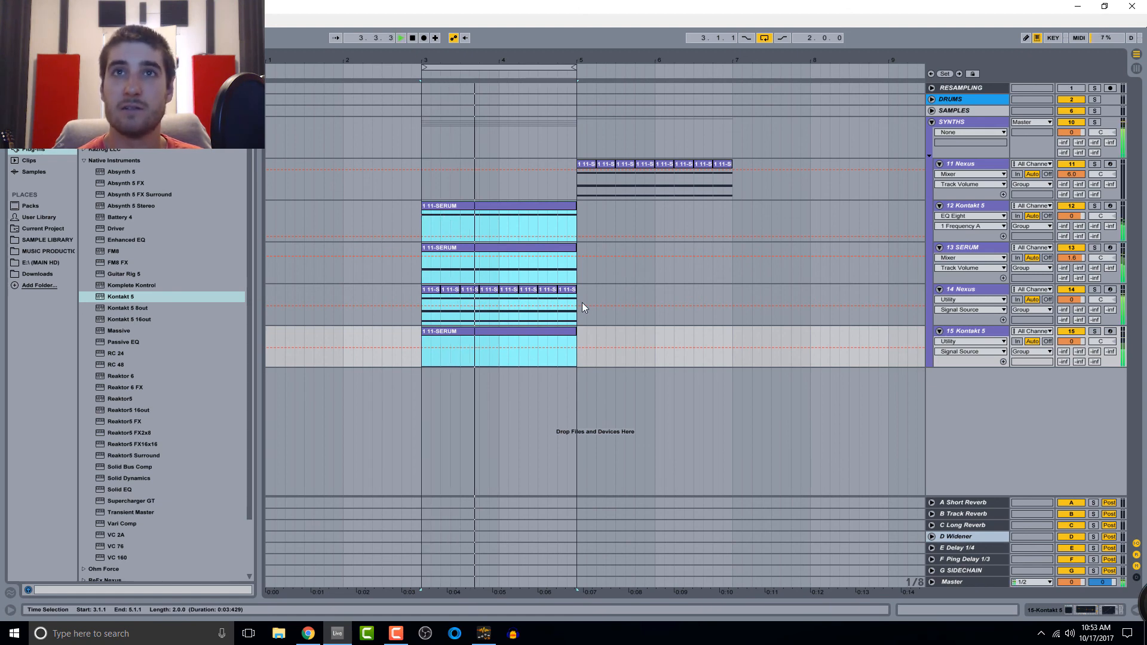
key(space)
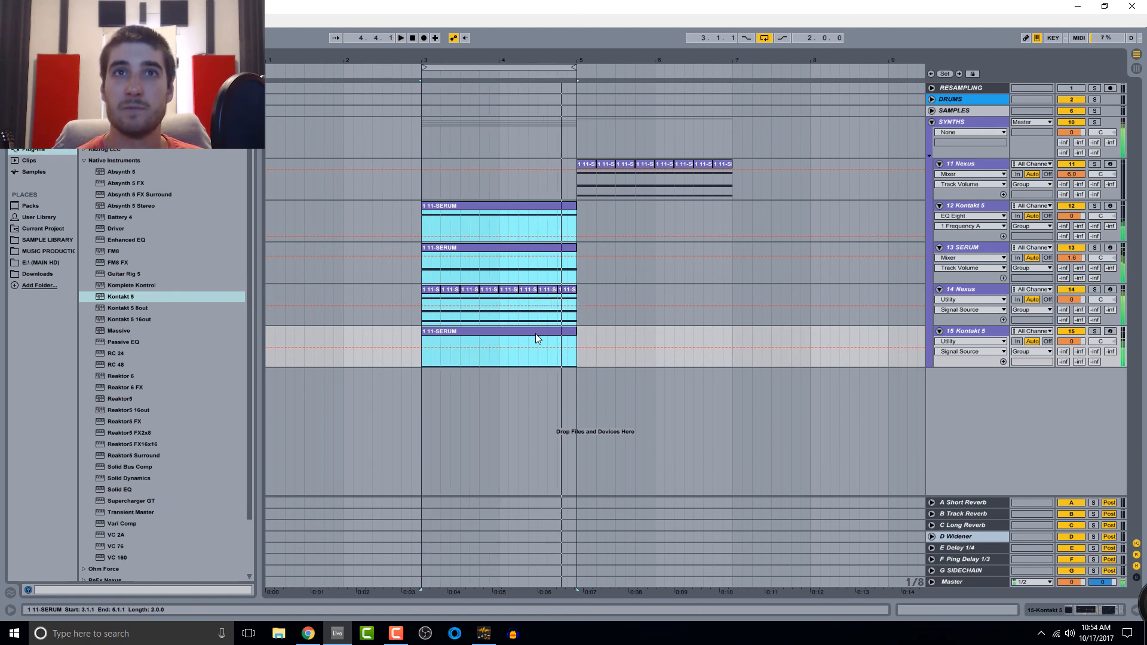
- Transpose the G2 notes in the 15 Kontakt 5 trombone clip down one octave to G1 and play the layers
double_click(535, 332)
click(168, 514)
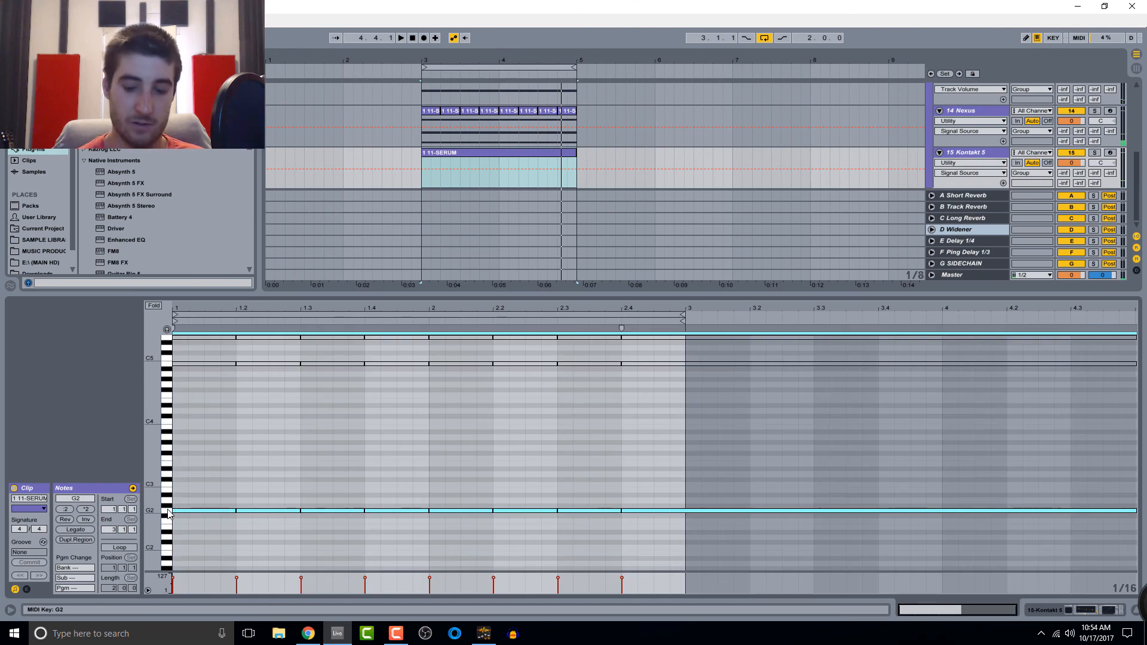
key(shift+Down)
key(space)
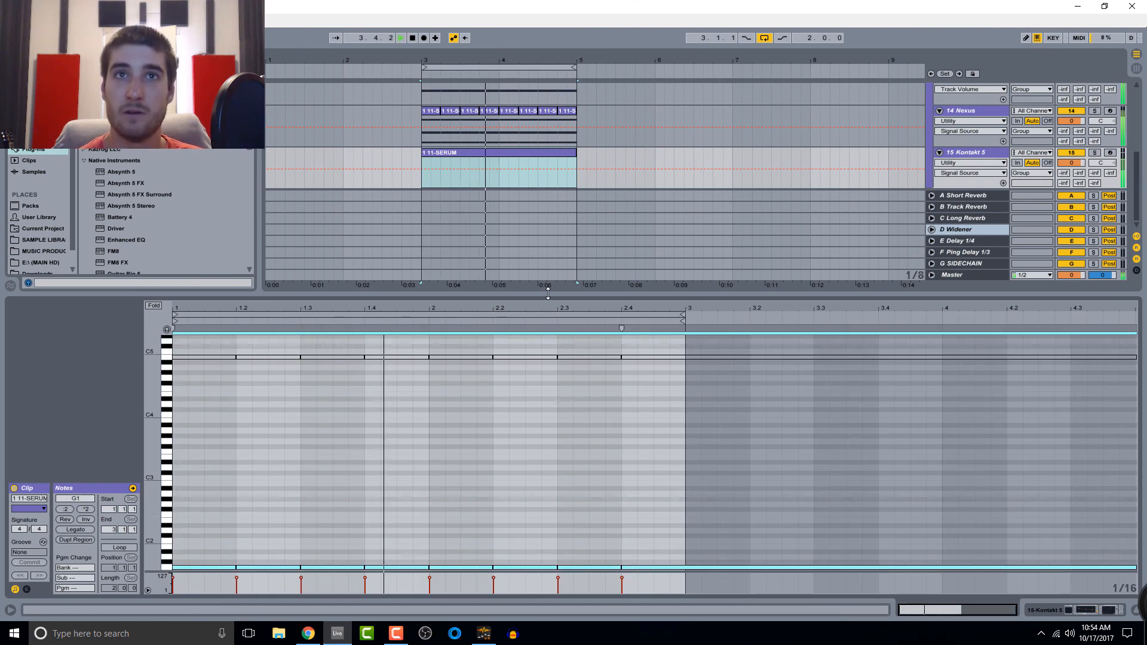
key(ctrl+alt+l)
key(space)
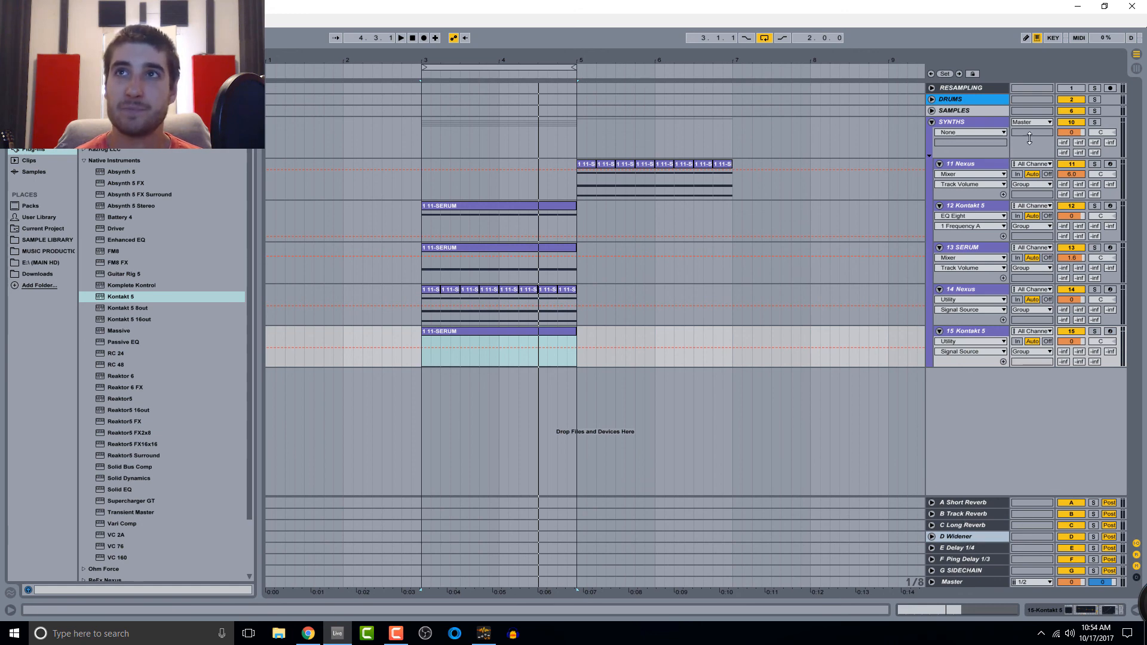
- Raise the SYNTHS group's B-Track Reverb send to -12.2 dB and play the layers
mouse_move(1079, 142)
mouse_down()
mouse_move(1079, 127)
mouse_move(1080, 136)
mouse_up()
key(space)
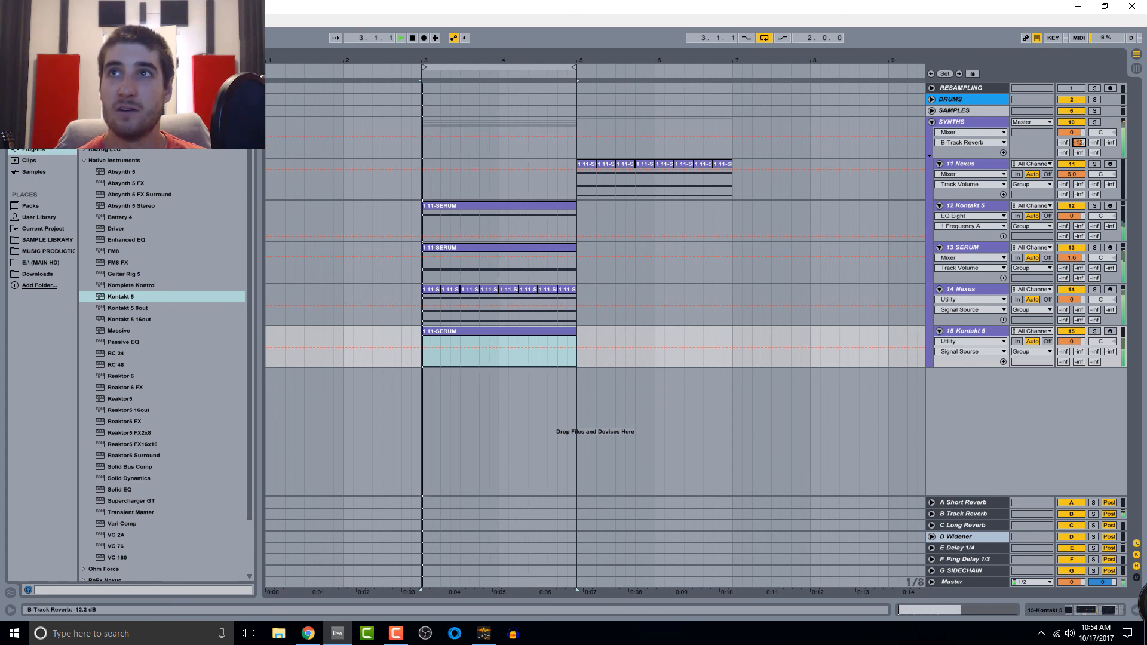
key(space)
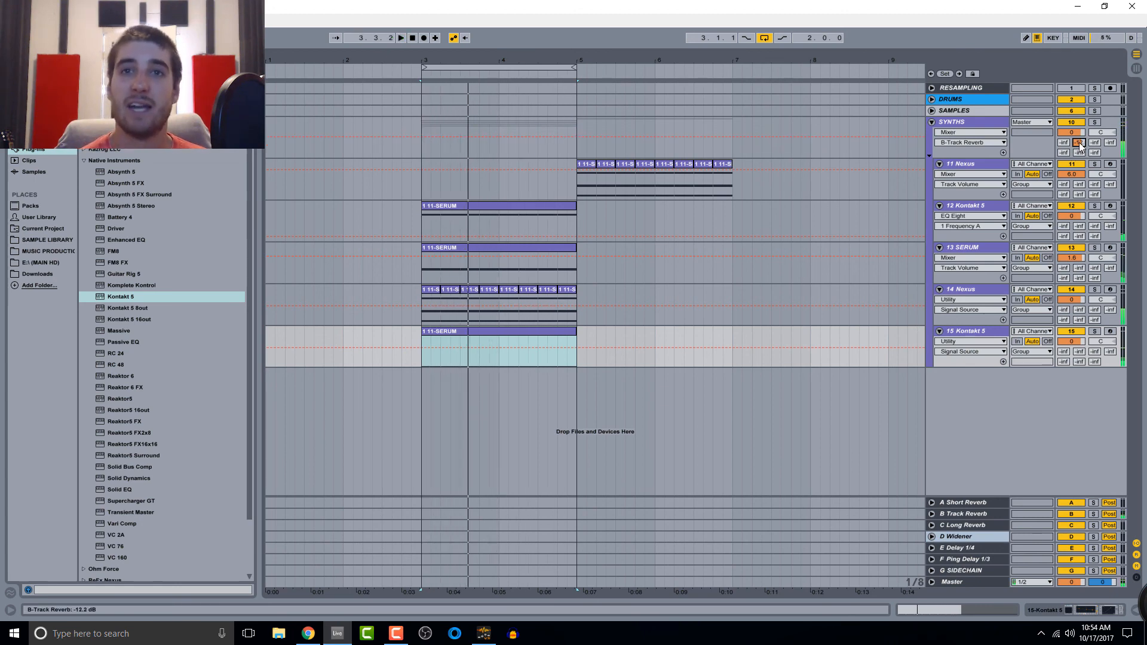